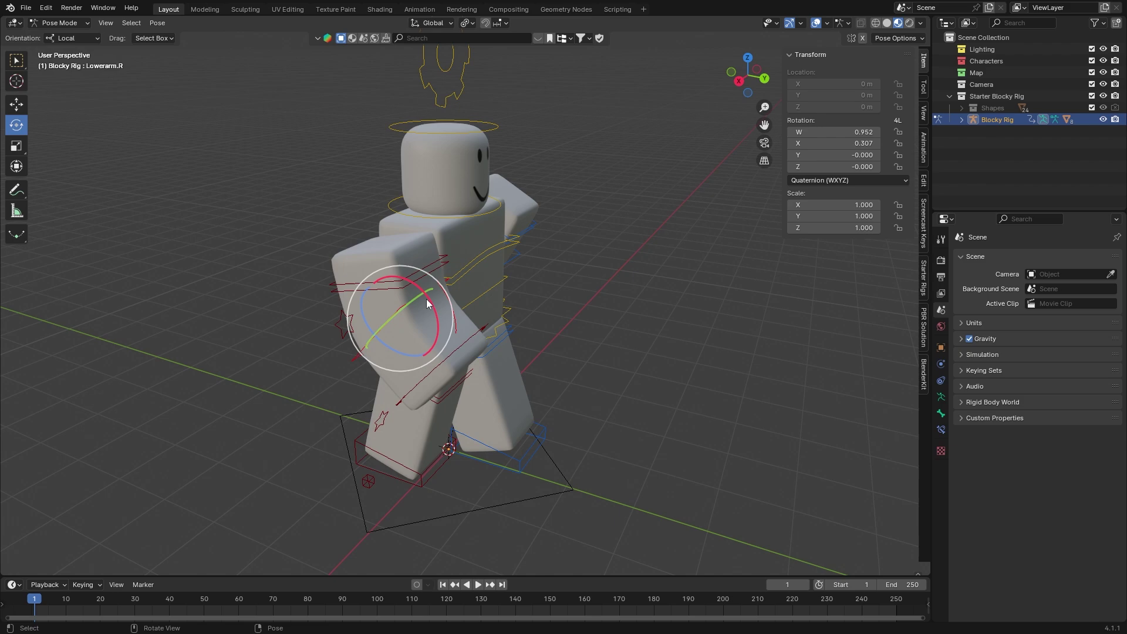
# Rotate the Uppertorso and Upperarm.R bones in Pose Mode, constraining the torso to X.
pyautogui.press('g')
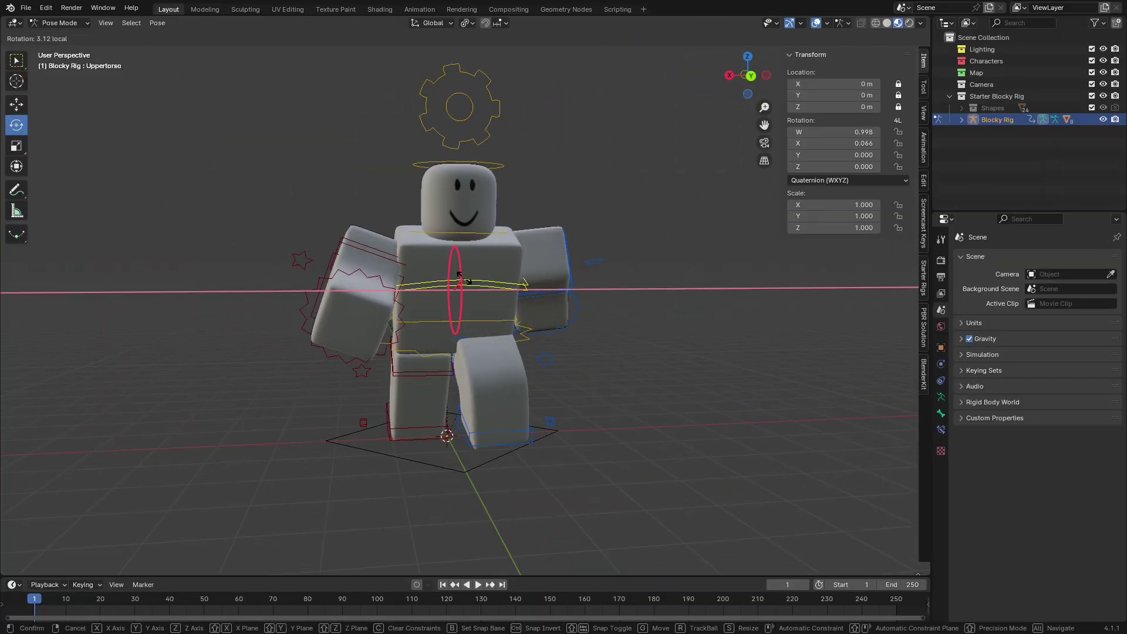
pyautogui.press('x')
pyautogui.press('x')
pyautogui.press('x')
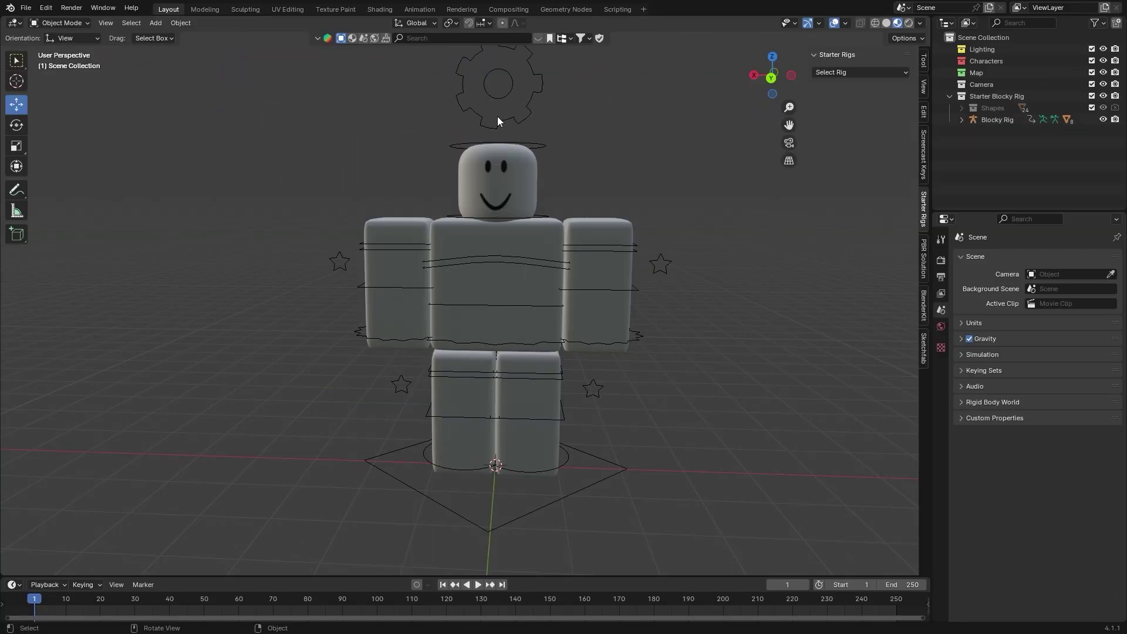
# Select the Blocky Rig armature, set transform orientation to Global, and toggle into Pose Mode.
pyautogui.click(498, 117)
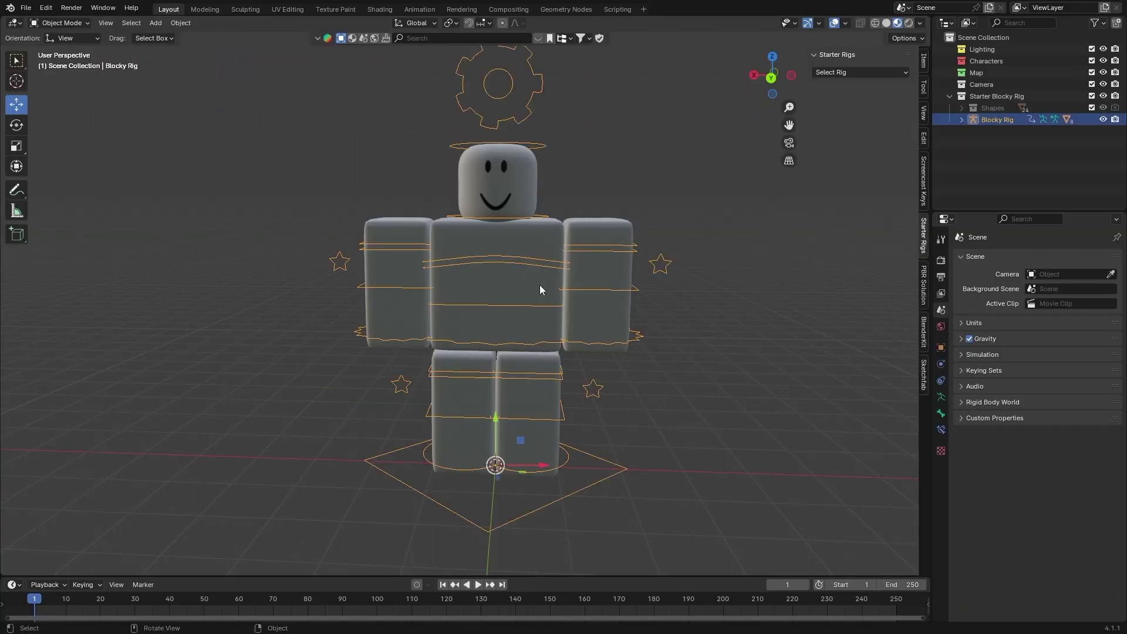
pyautogui.press(',')
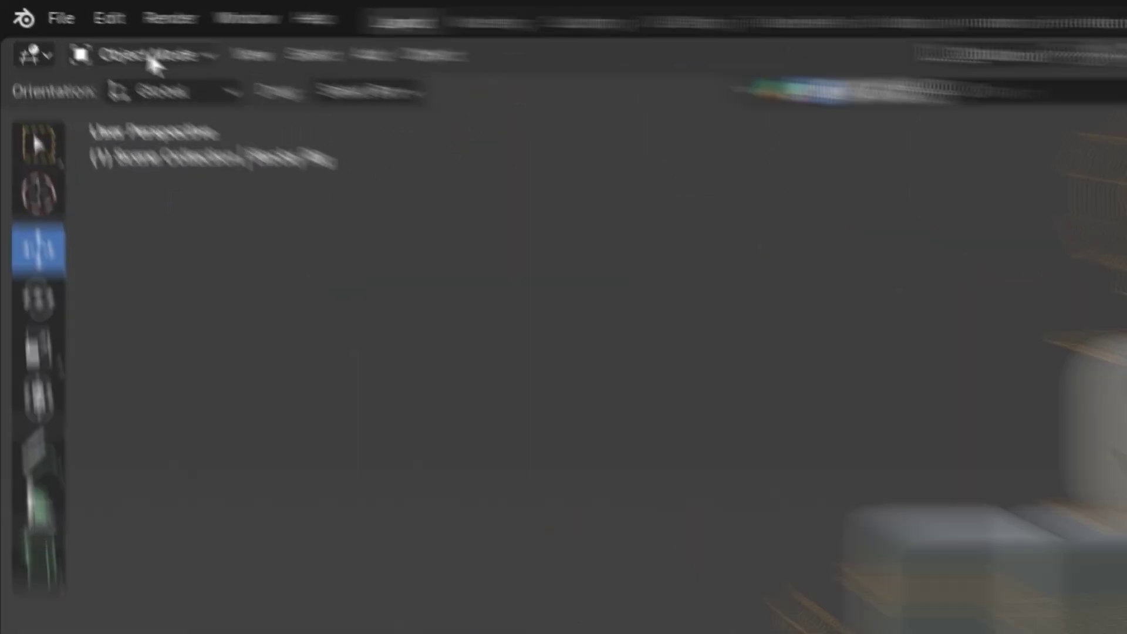
pyautogui.click(47, 22)
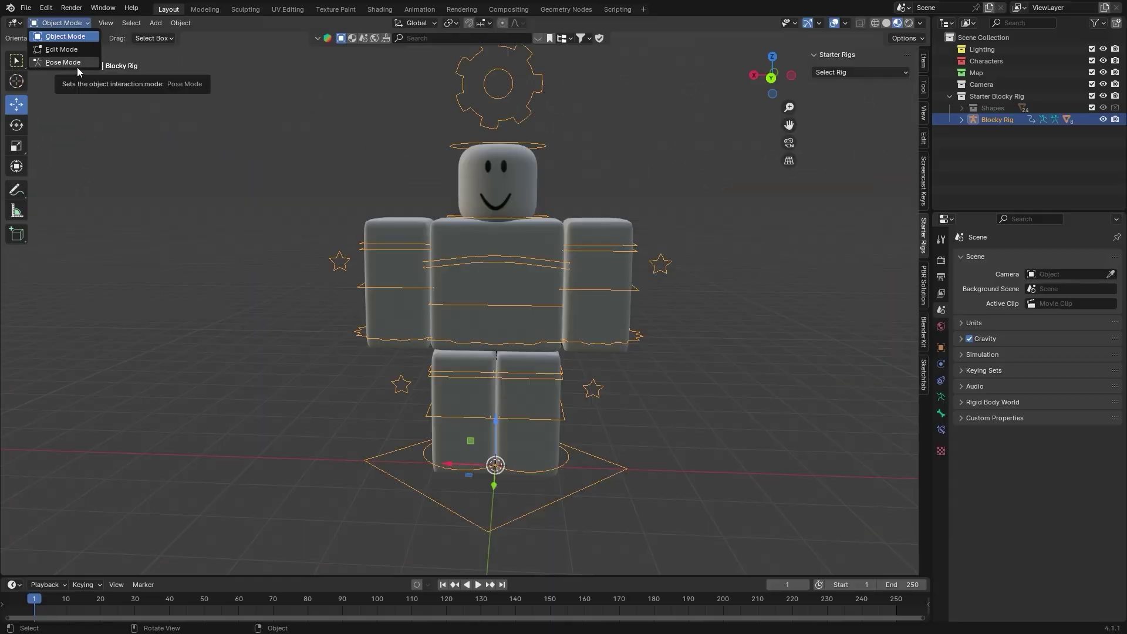
pyautogui.hotkey('ctrl', 'Tab')
pyautogui.hotkey('ctrl', 'Tab')
pyautogui.hotkey('ctrl', 'Tab')
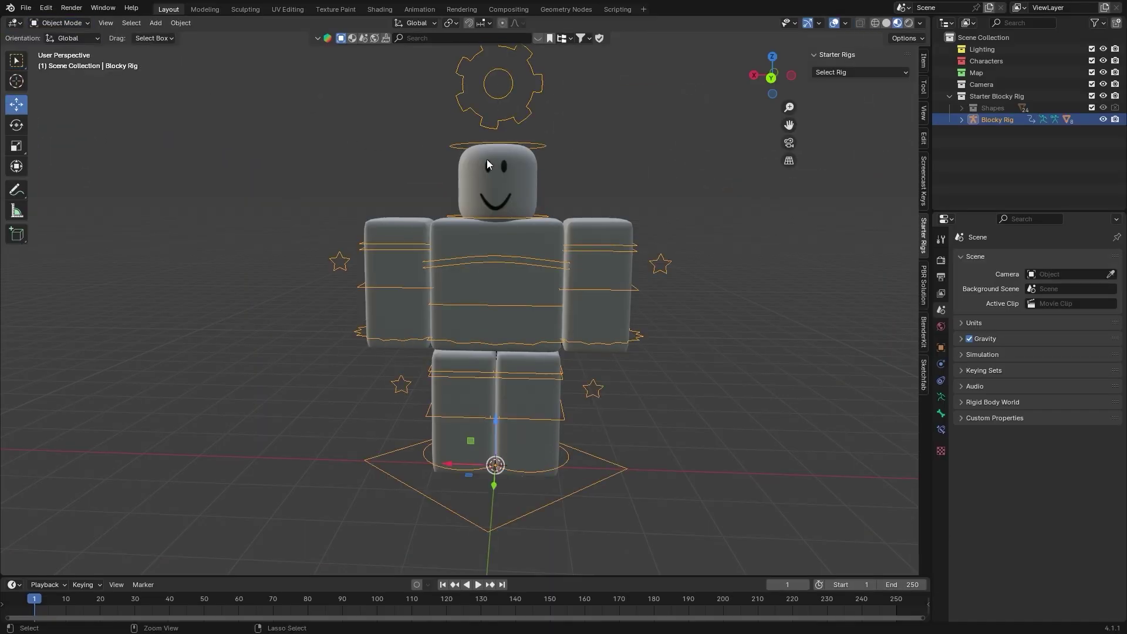
# Re-enter Pose Mode and trial-rotate and move Upperarm.L along Z, Y and X, then cancel.
pyautogui.hotkey('ctrl', 'Tab')
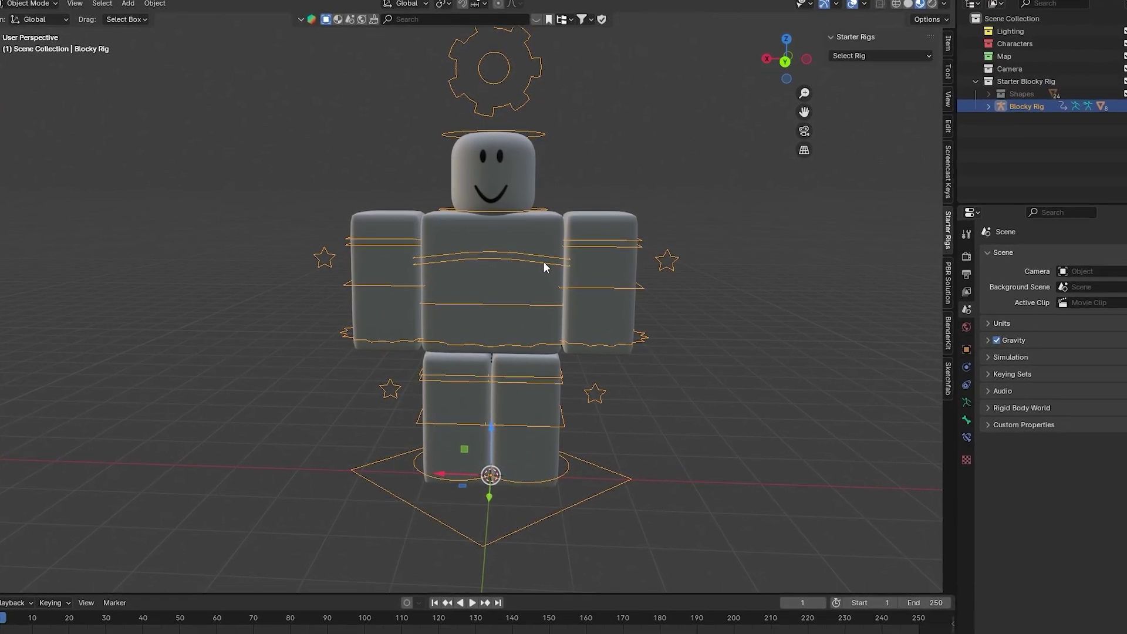
pyautogui.hotkey('ctrl', 'Tab')
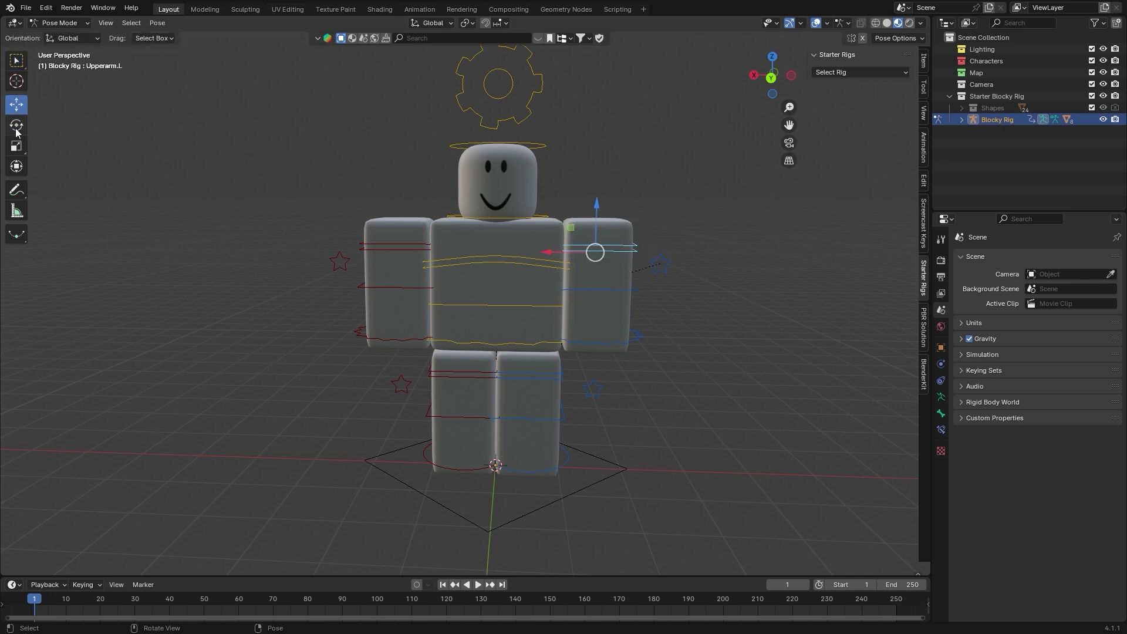
pyautogui.press('r')
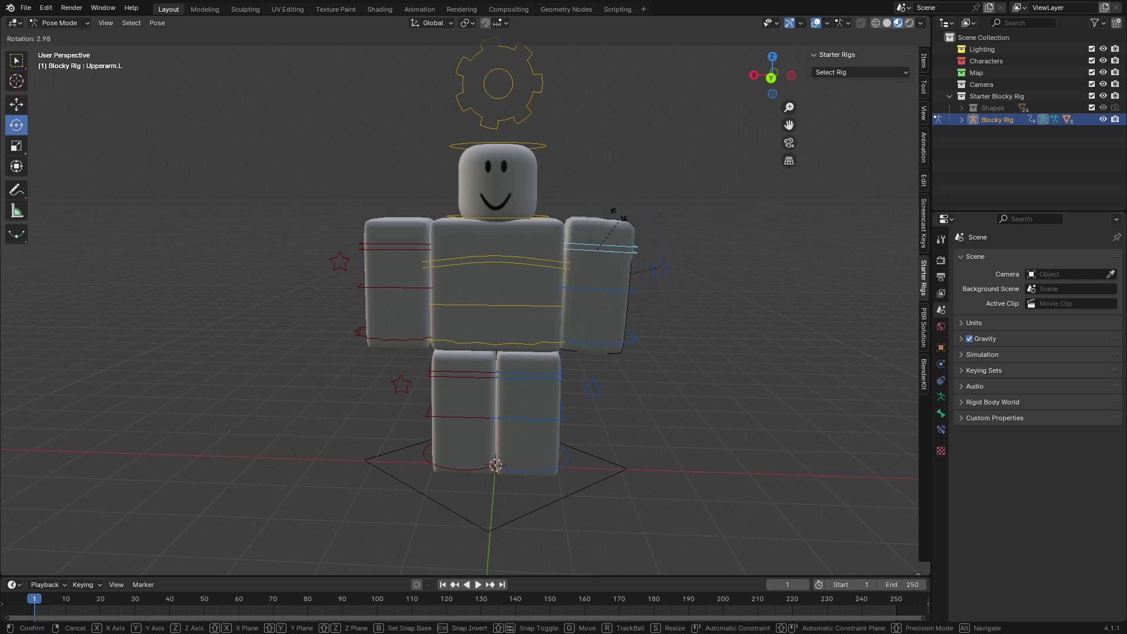
pyautogui.press('z')
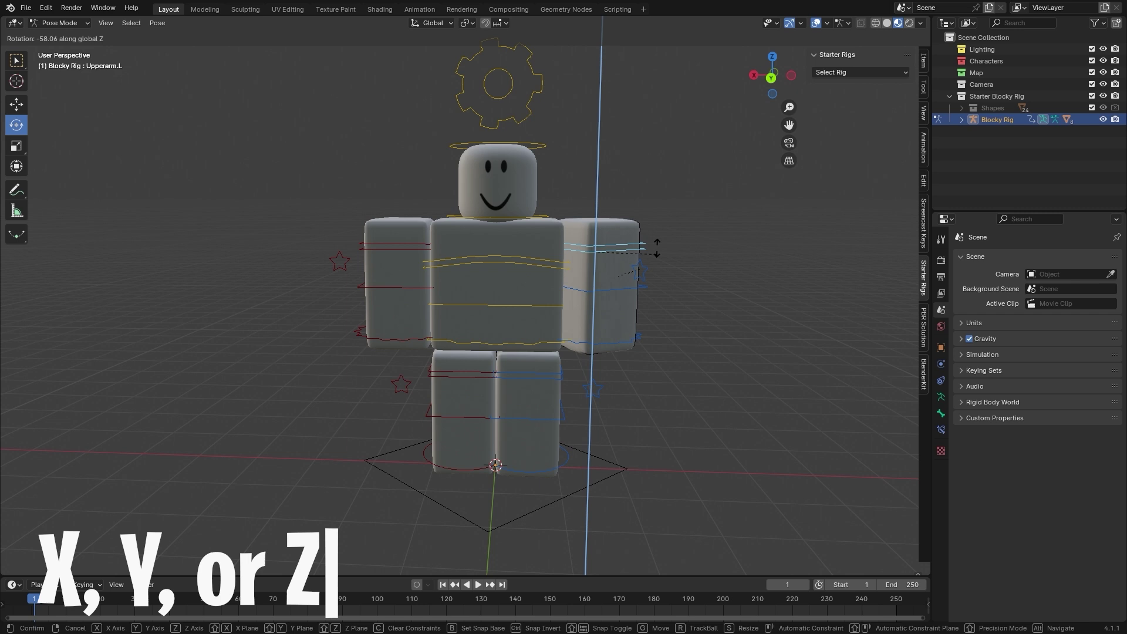
pyautogui.press('g')
pyautogui.press('y')
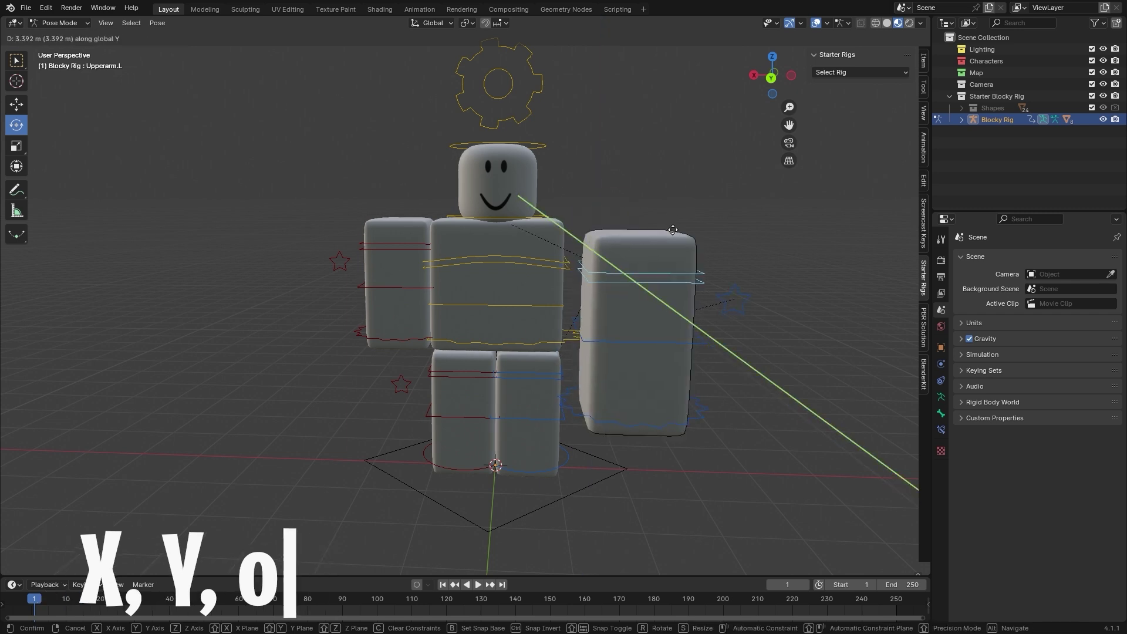
pyautogui.press('x')
pyautogui.press('Escape')
pyautogui.hotkey('shift', '`')
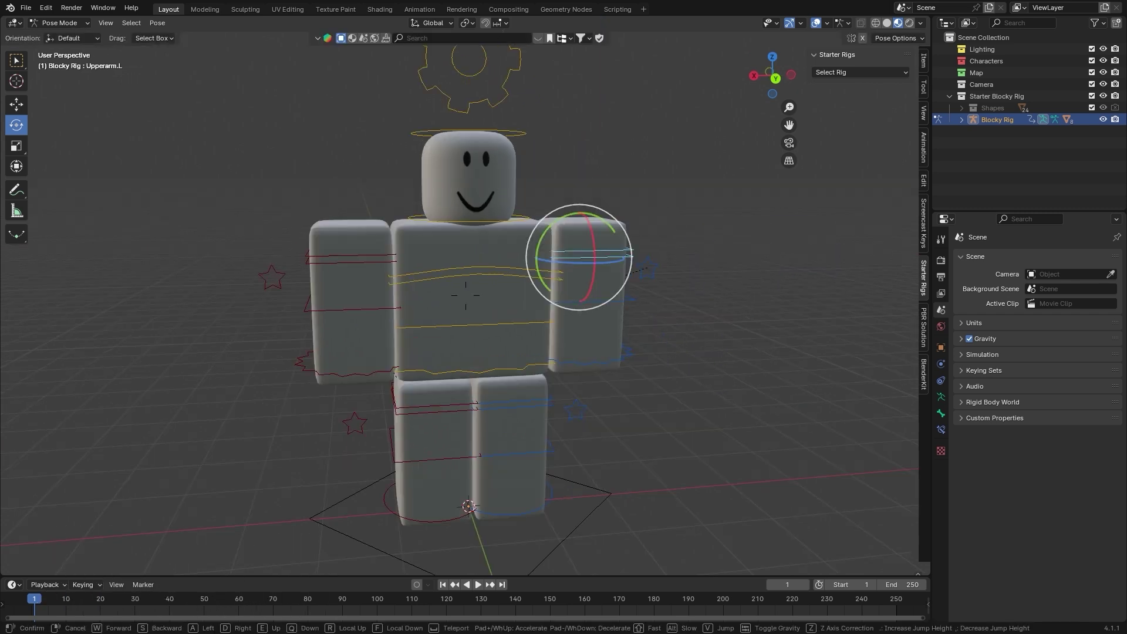
# Rotate Upperarm.L on X and Y, swing it forward, then undo back to rest.
pyautogui.press('r')
pyautogui.click(687, 239)
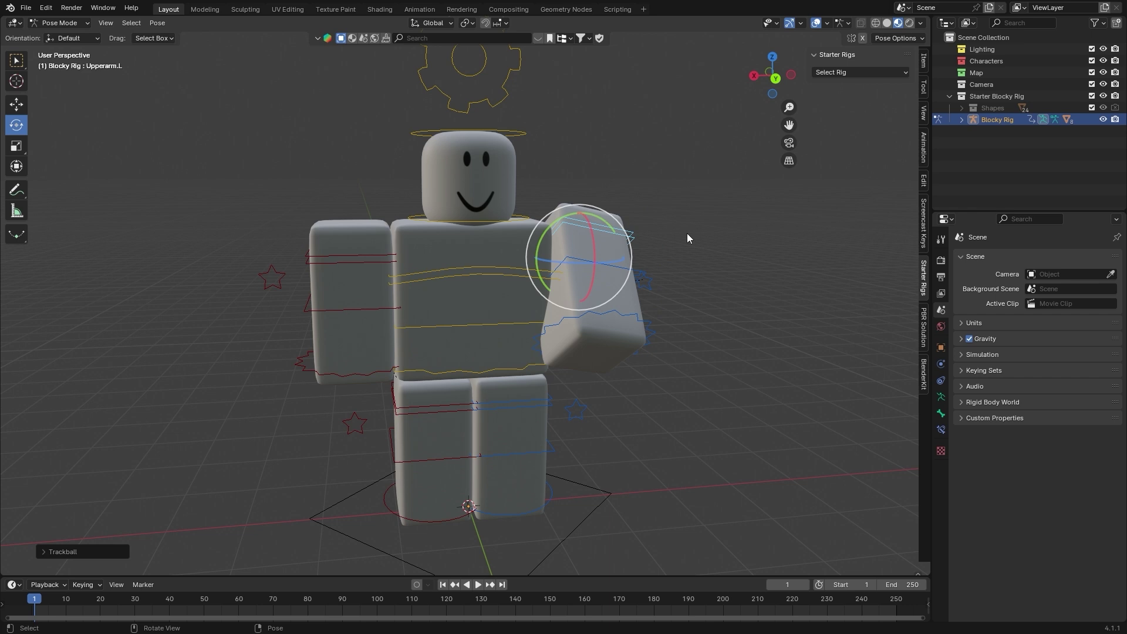
pyautogui.press('r')
pyautogui.press('x')
pyautogui.press('y')
pyautogui.click(591, 246)
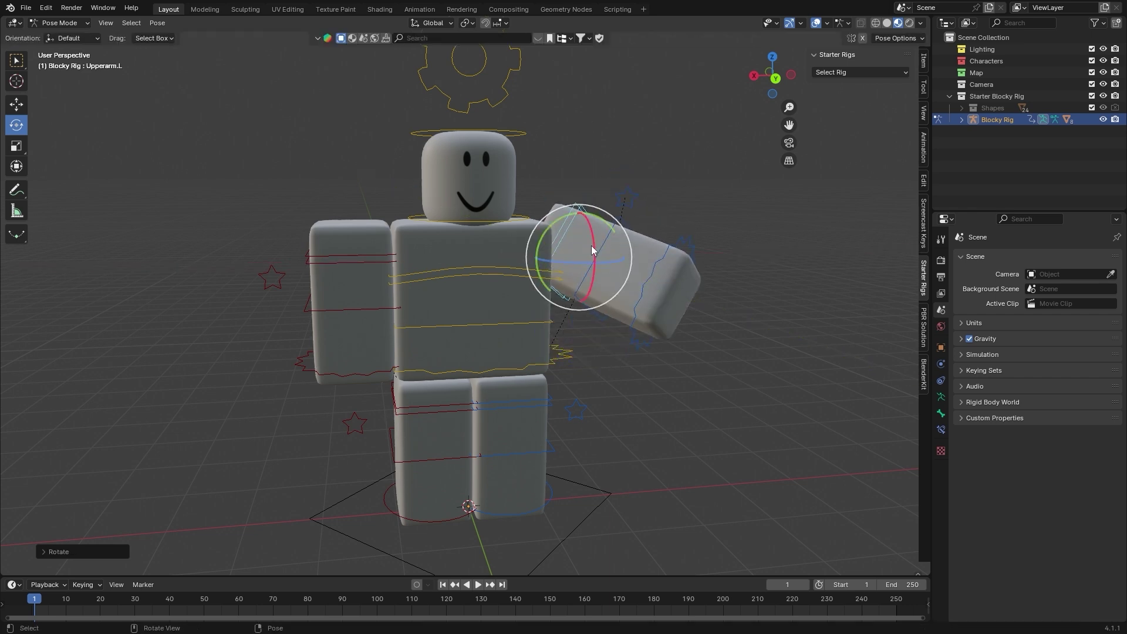
pyautogui.moveTo(593, 248); pyautogui.dragTo(564, 253, button='middle')
pyautogui.moveTo(443, 205); pyautogui.dragTo(544, 193)
pyautogui.hotkey('ctrl', 'z')
pyautogui.hotkey('ctrl', 'z')
pyautogui.hotkey('ctrl', 'z')
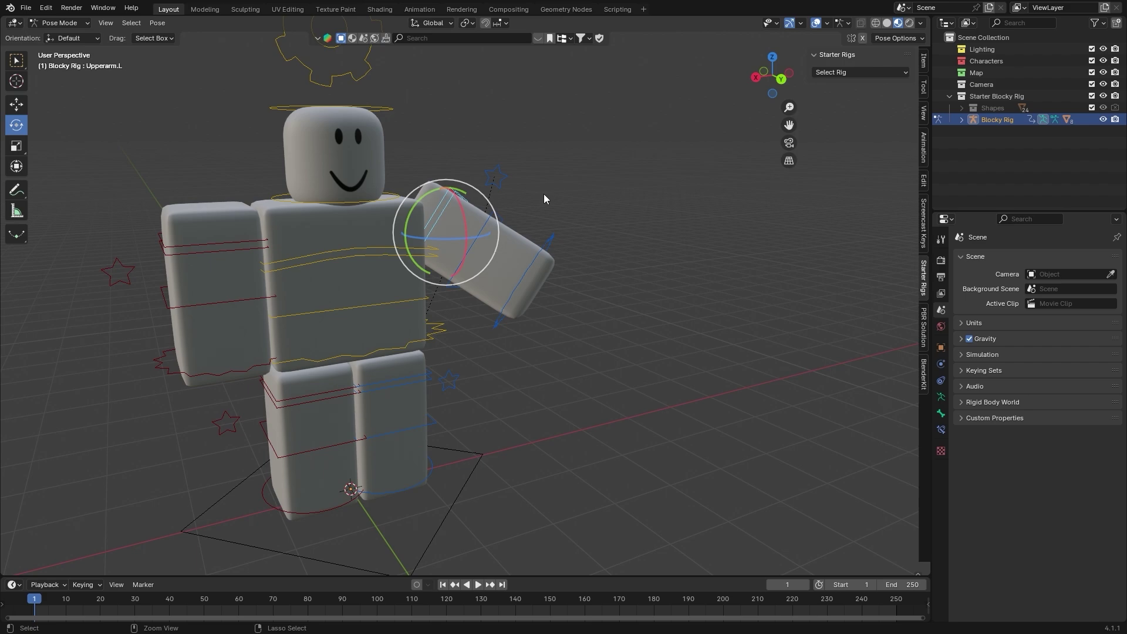
pyautogui.hotkey('ctrl', 'z')
pyautogui.hotkey('ctrl', 'z')
pyautogui.hotkey('ctrl', 'z')
pyautogui.hotkey('ctrl', 'z')
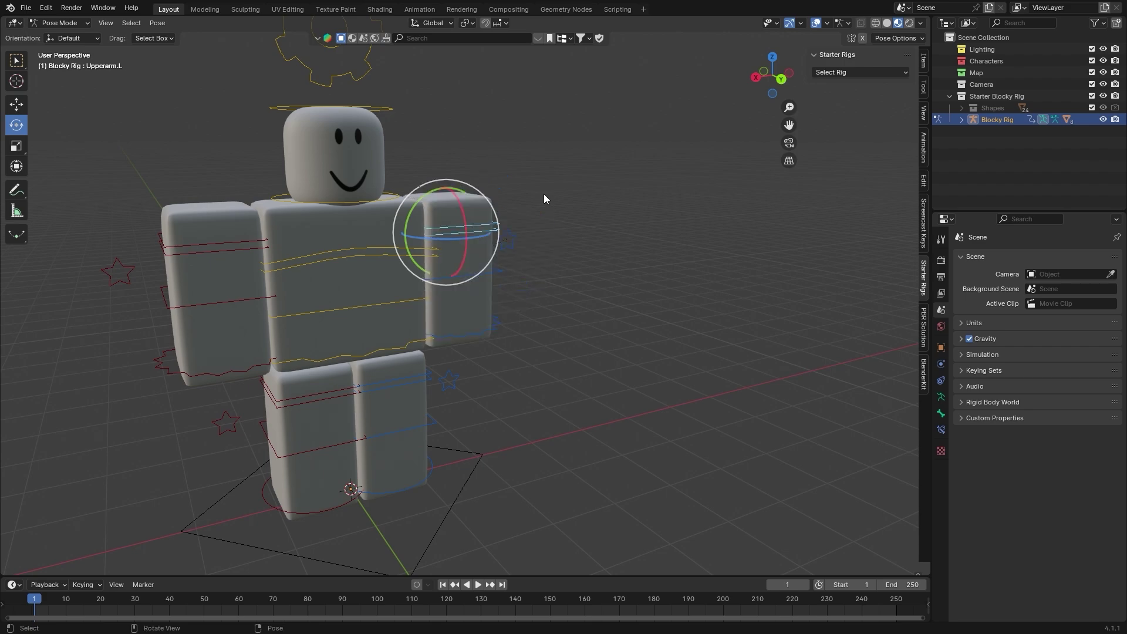
pyautogui.moveTo(543, 198); pyautogui.dragTo(162, 206, button='middle')
pyautogui.keyDown('shift'); pyautogui.moveTo(558, 388); pyautogui.dragTo(701, 329, button='middle'); pyautogui.keyUp('shift')
pyautogui.click(673, 320)
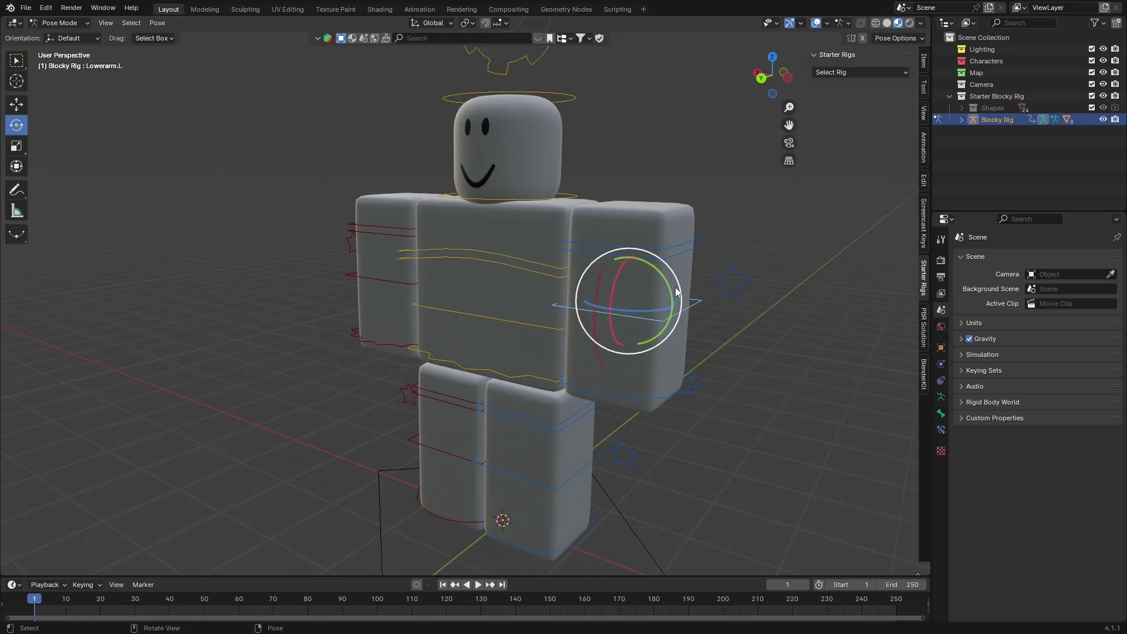
pyautogui.moveTo(671, 288); pyautogui.dragTo(655, 261)
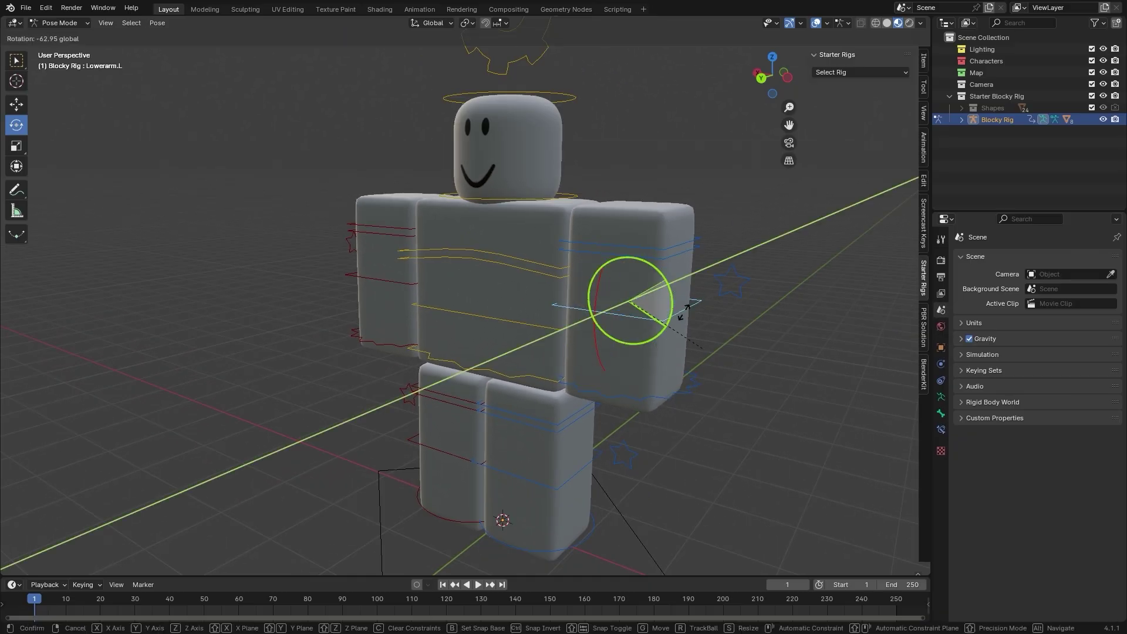
pyautogui.moveTo(683, 311); pyautogui.dragTo(681, 311)
pyautogui.moveTo(621, 272); pyautogui.dragTo(644, 324)
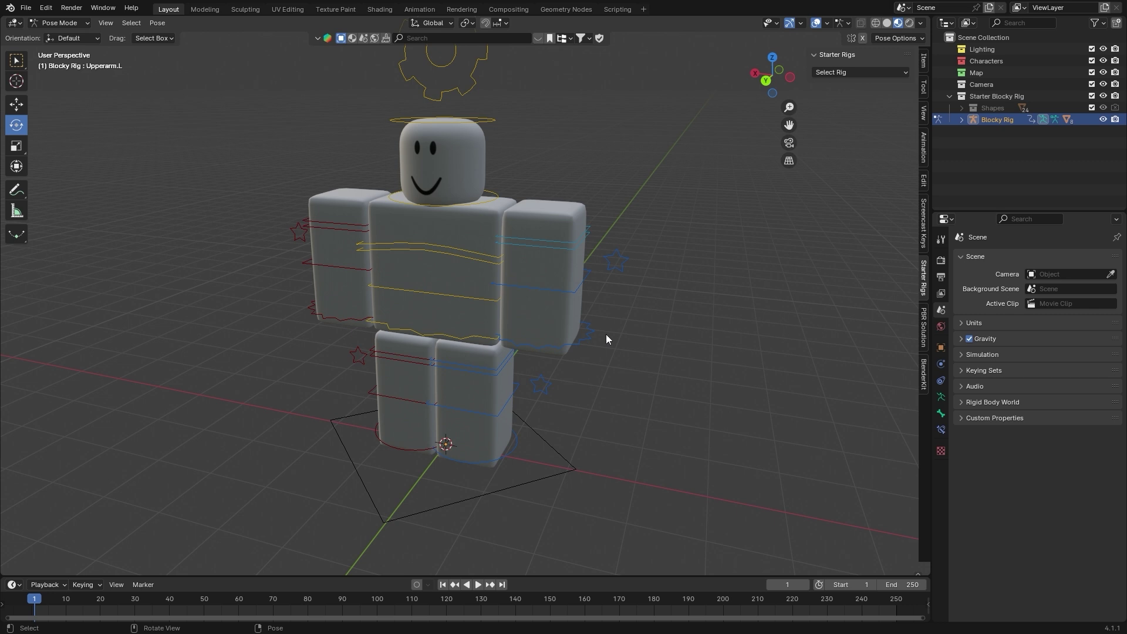
pyautogui.moveTo(611, 341); pyautogui.dragTo(529, 255)
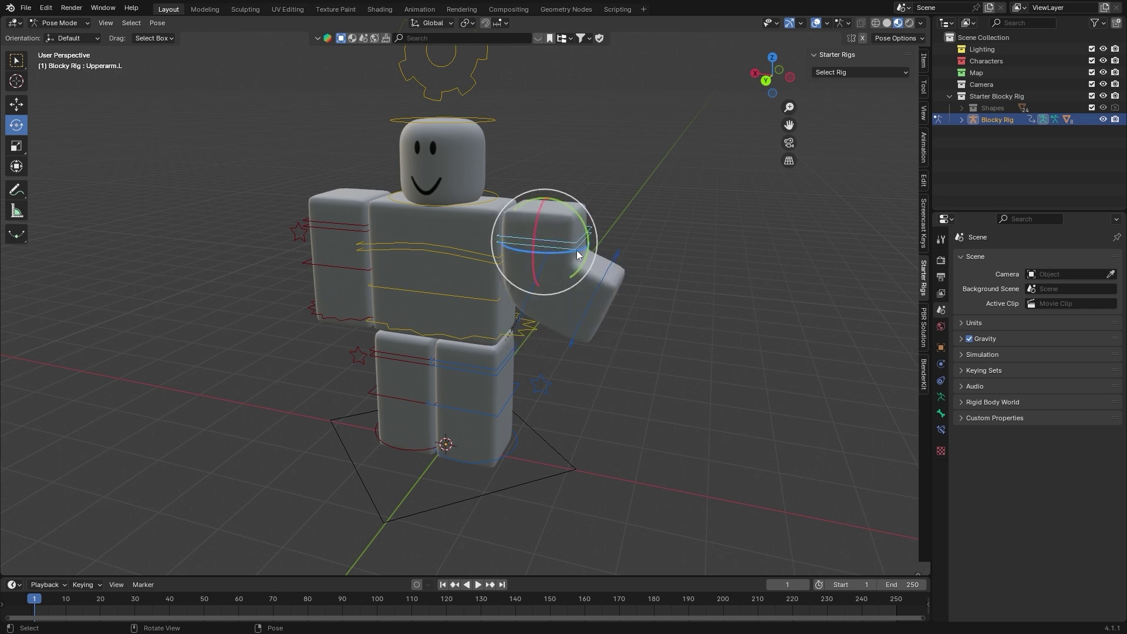
pyautogui.moveTo(577, 250); pyautogui.dragTo(529, 258)
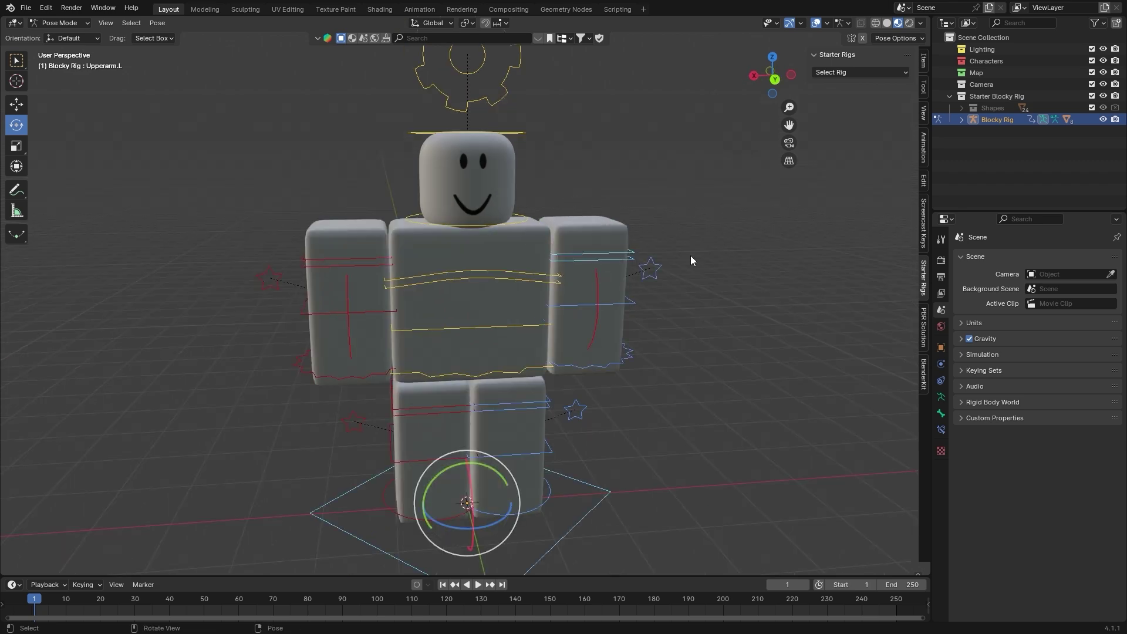
# Select a leg bone and the chest bone, then return the rig to Object Mode.
pyautogui.hotkey('ctrl', 'Tab')
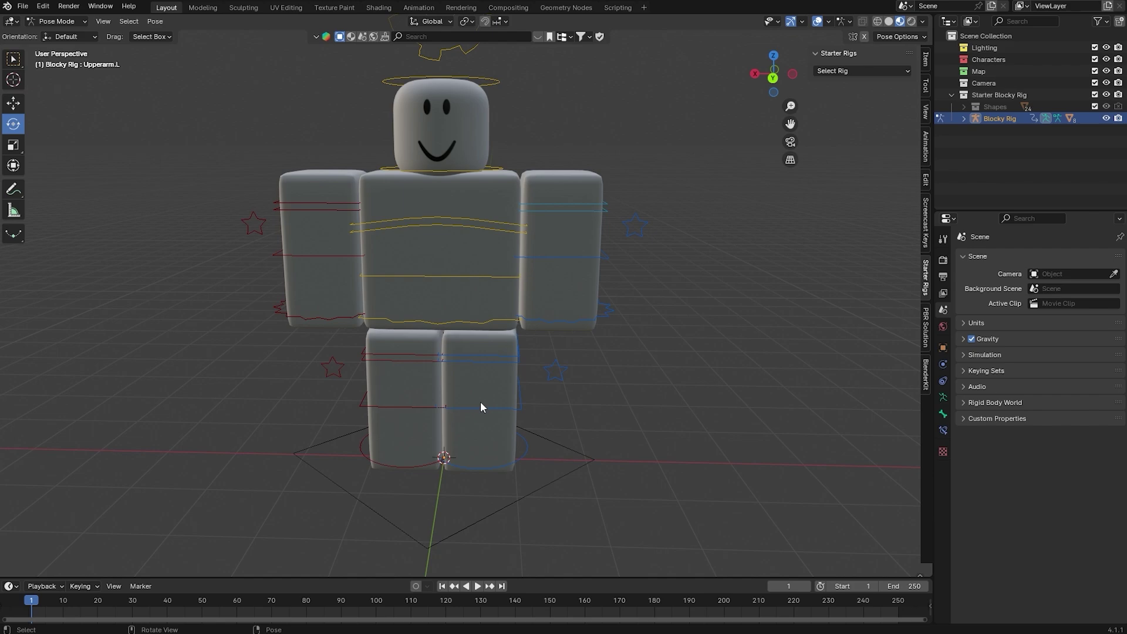
pyautogui.click(482, 404)
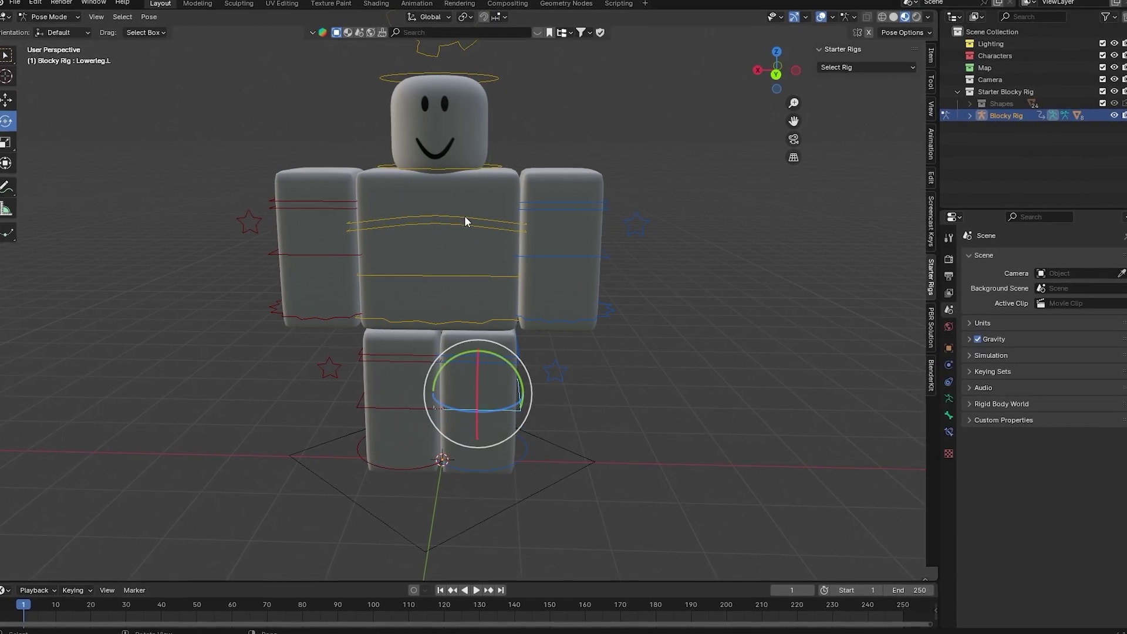
pyautogui.click(465, 222)
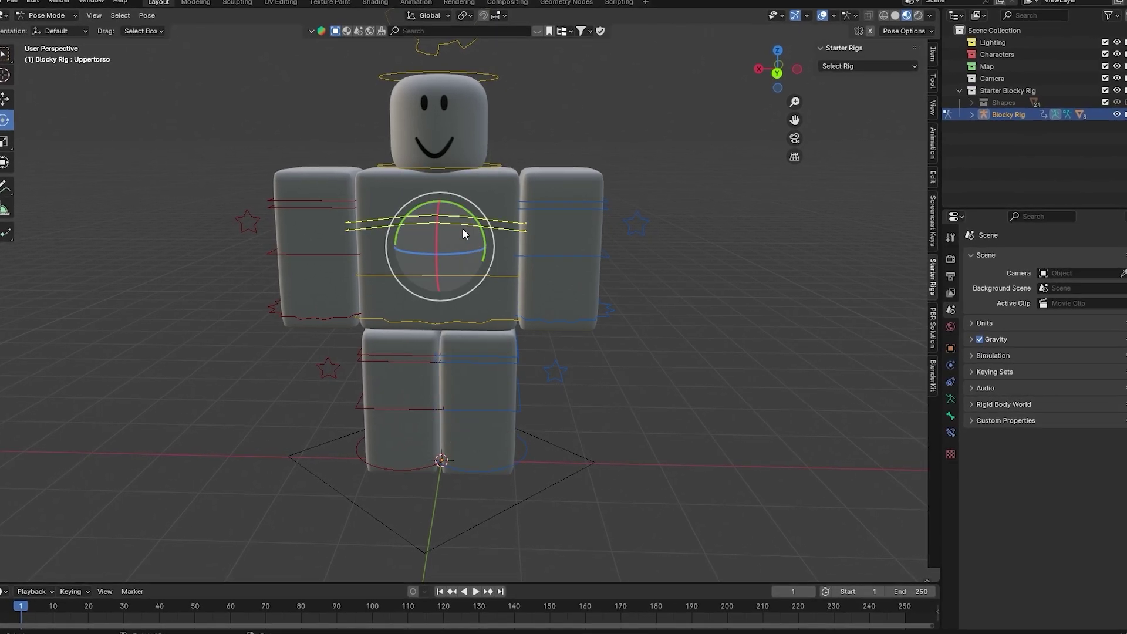
pyautogui.hotkey('ctrl', 'Tab')
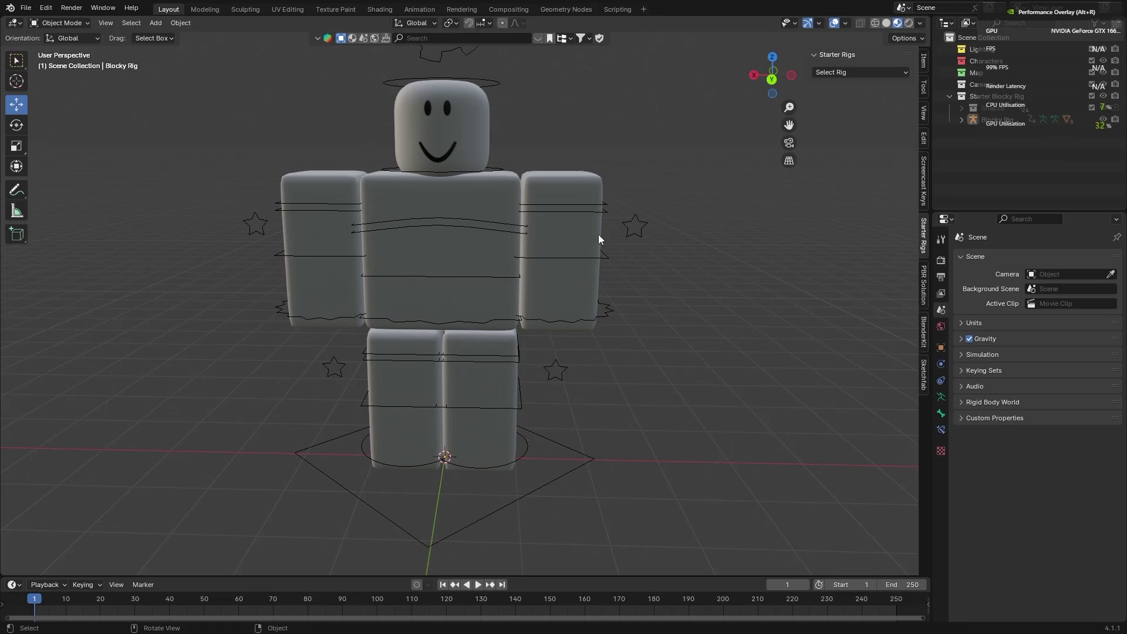
# Select the rig, enter Pose Mode, and rotate the lower and upper leg bones on X and Z.
pyautogui.click(643, 226)
pyautogui.hotkey('ctrl', 'Tab')
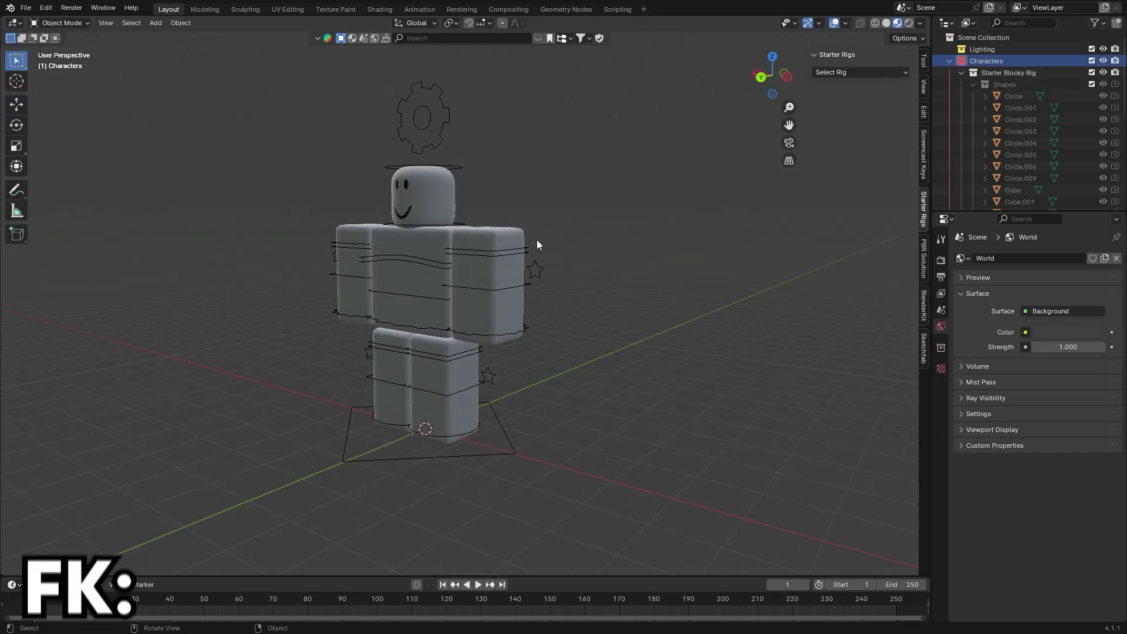
pyautogui.press('r')
pyautogui.press('x')
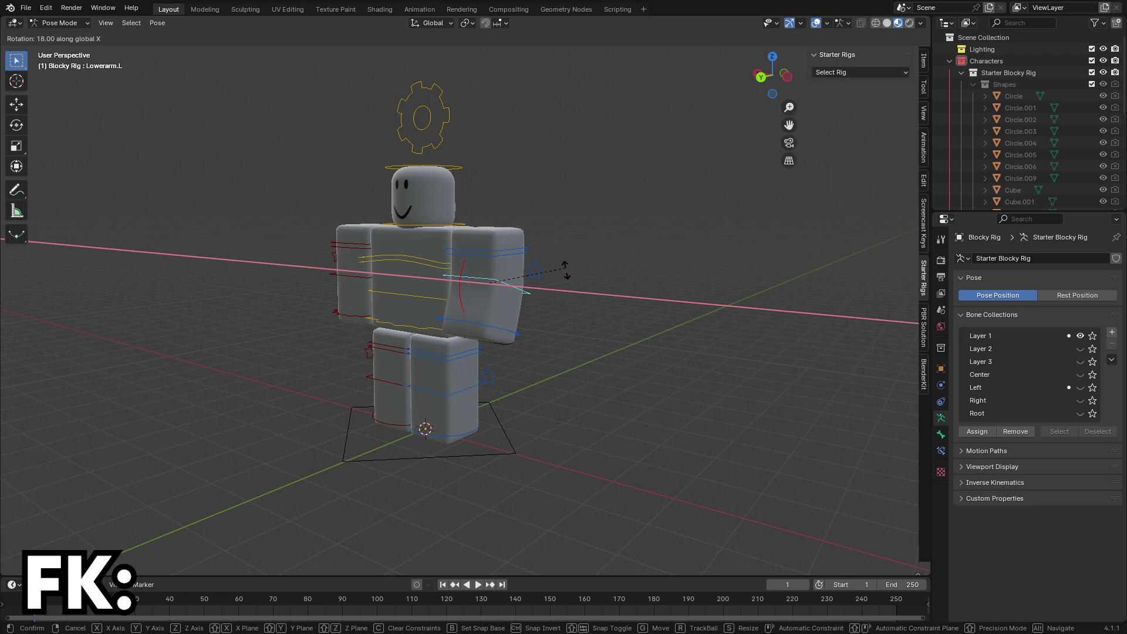
pyautogui.press('r')
pyautogui.press('x')
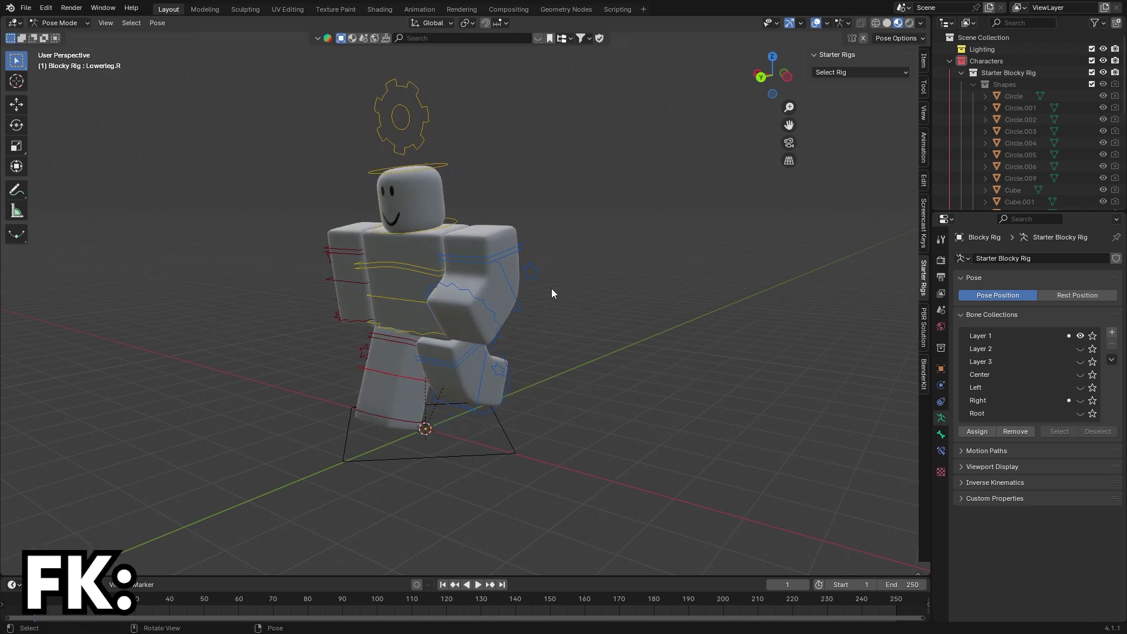
pyautogui.press('r')
pyautogui.press('z')
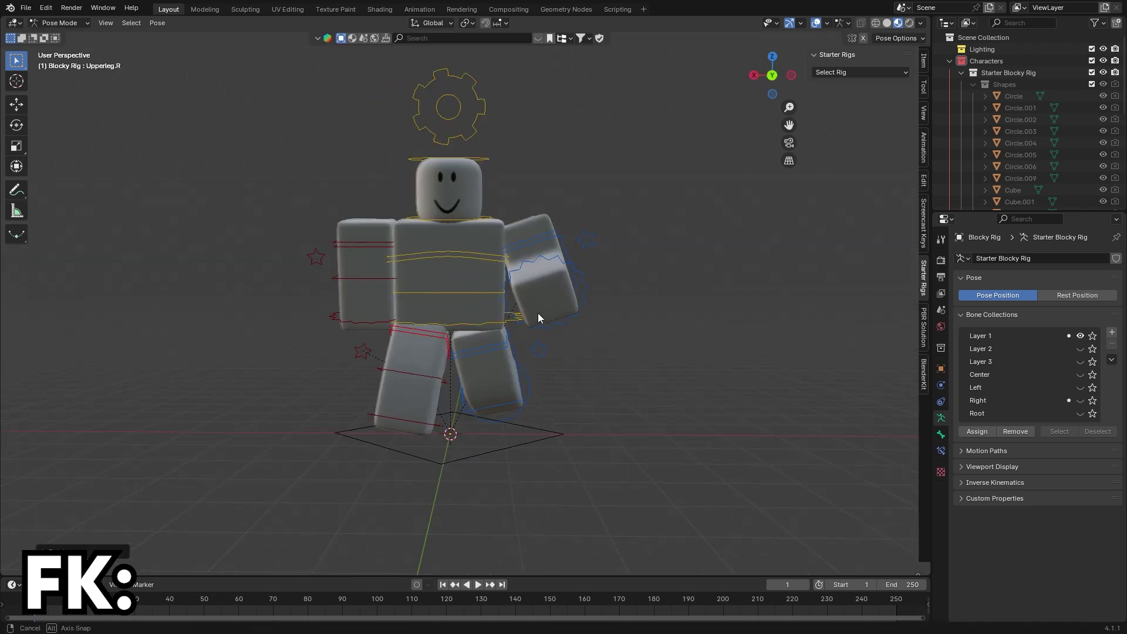
# Rotate a leg about Y, then select an upper arm bone and rotate it about X.
pyautogui.press('r')
pyautogui.press('y')
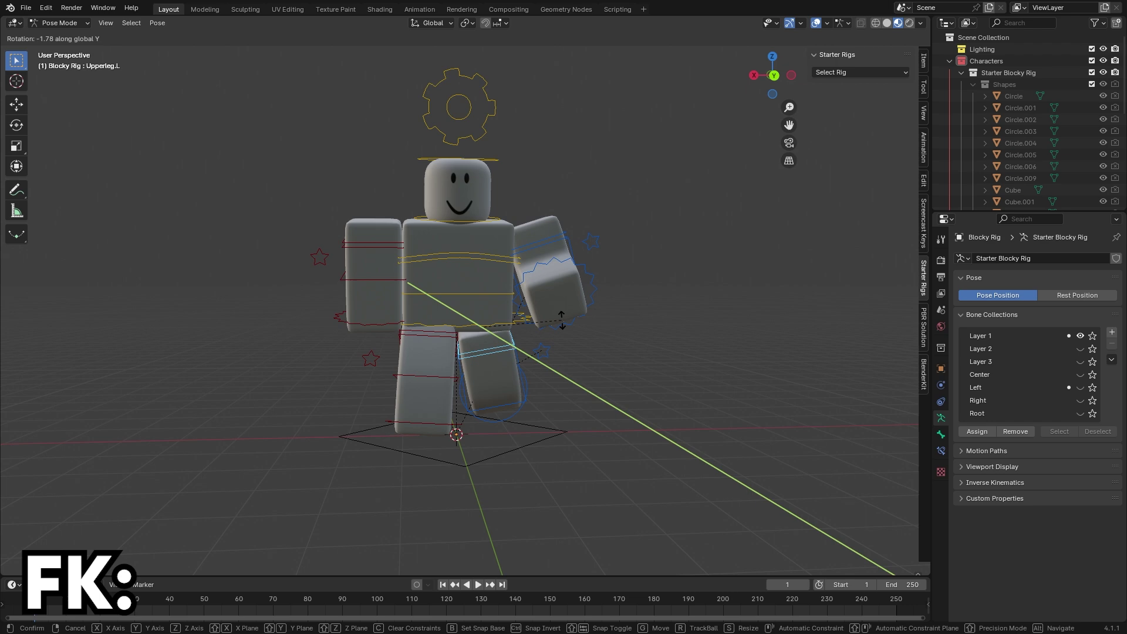
pyautogui.click(559, 320)
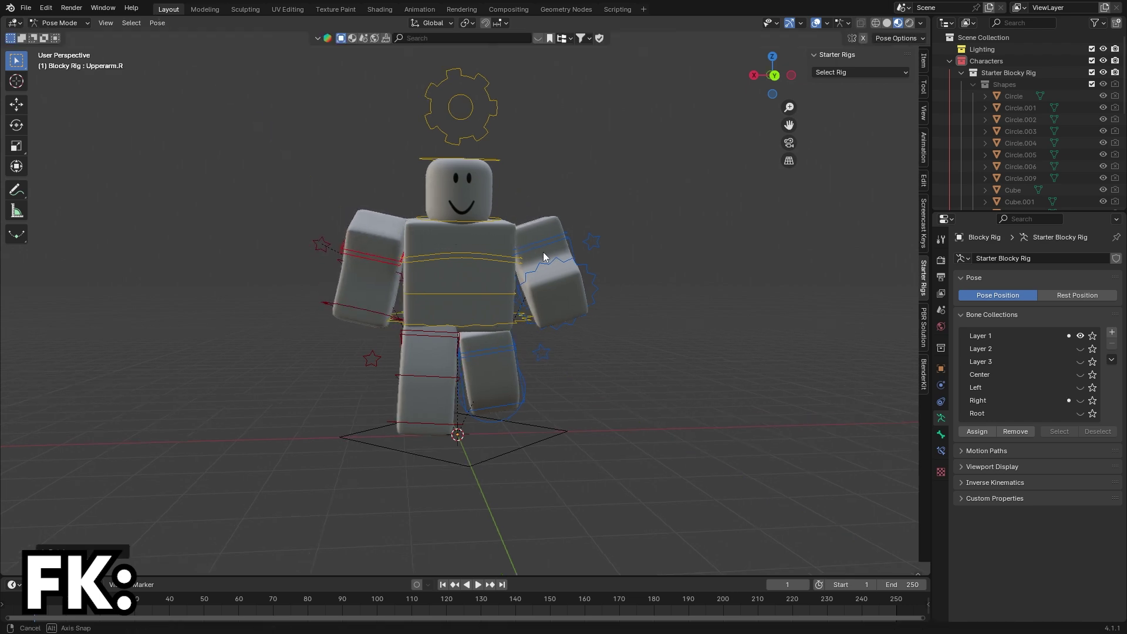
pyautogui.press('r')
pyautogui.press('x')
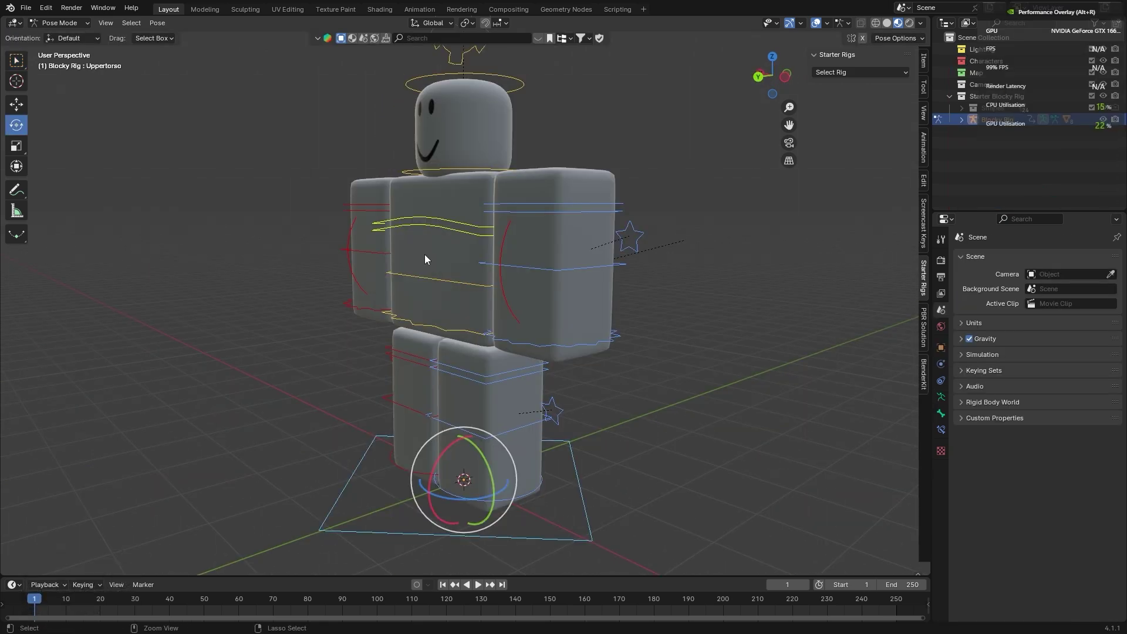
# Orbit to the rig's front and move the Lowertorso bone down.
pyautogui.moveTo(425, 255); pyautogui.dragTo(622, 277, button='middle')
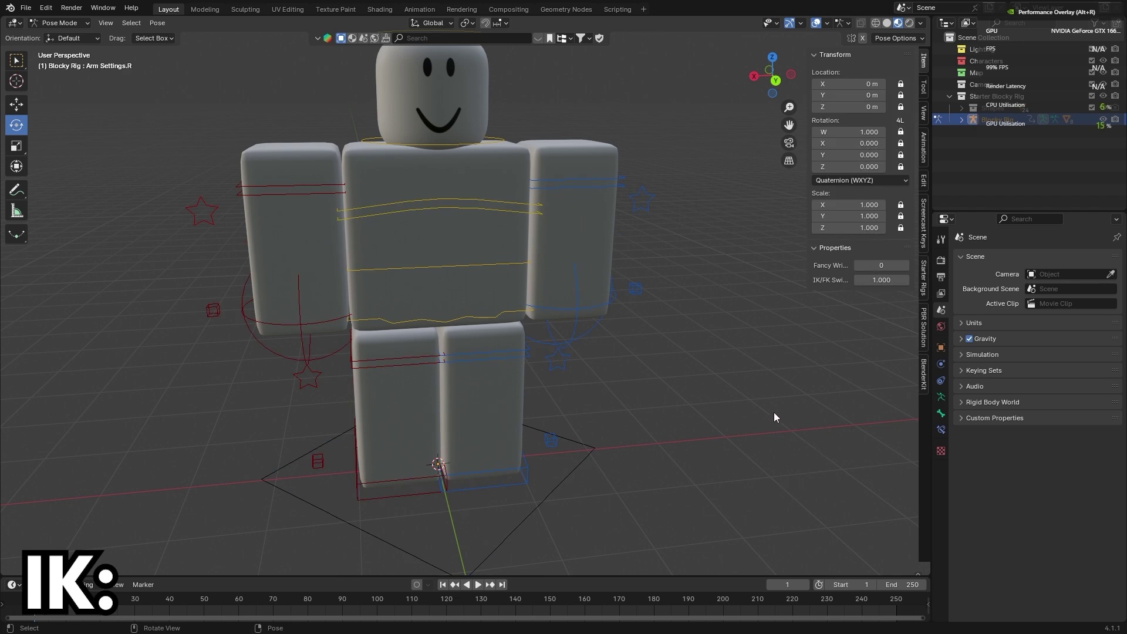
pyautogui.keyDown('shift'); pyautogui.moveTo(774, 414); pyautogui.dragTo(763, 434, button='middle'); pyautogui.keyUp('shift')
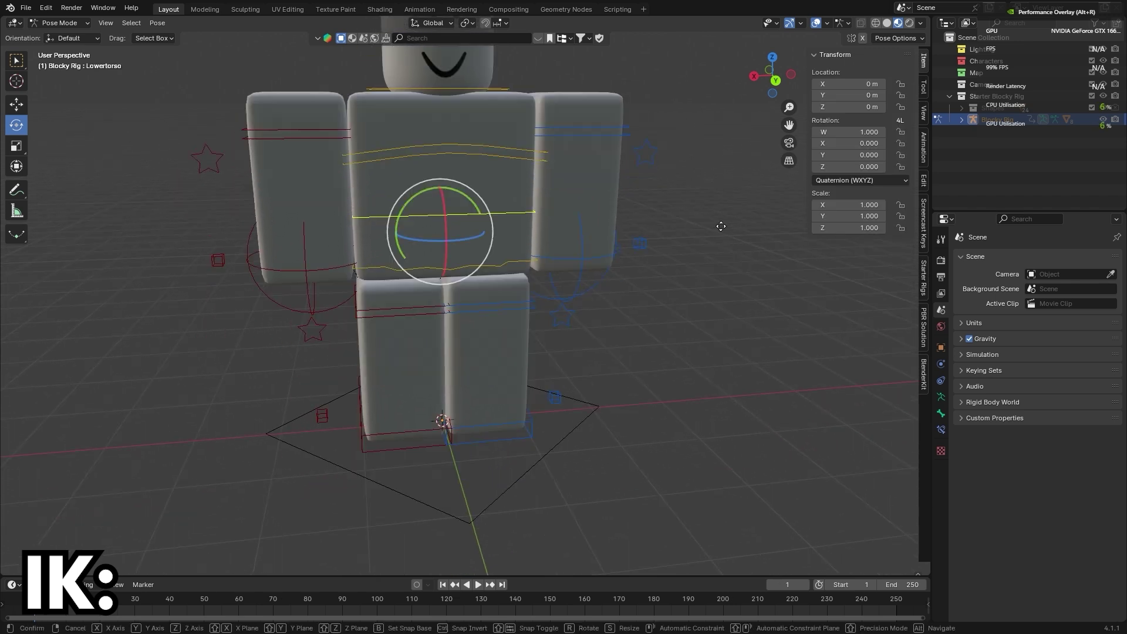
pyautogui.press('g')
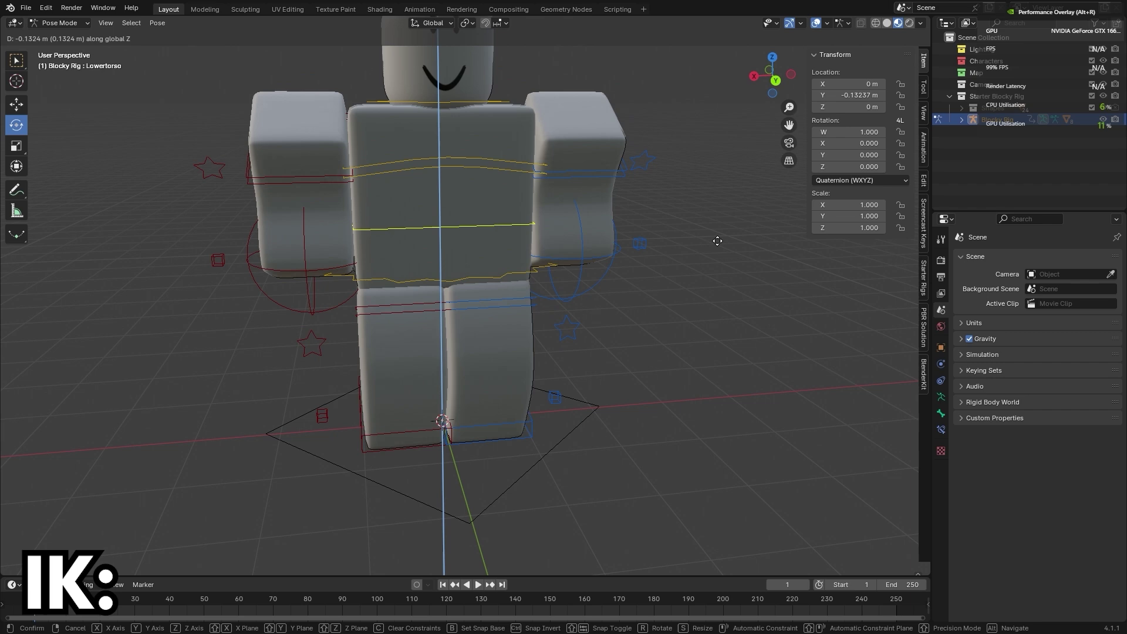
pyautogui.click(583, 276)
# Move both IkArm controls and the IkFeet.L control to new positions.
pyautogui.click(581, 262)
pyautogui.press('g')
pyautogui.click(587, 252)
pyautogui.click(302, 264)
pyautogui.press('g')
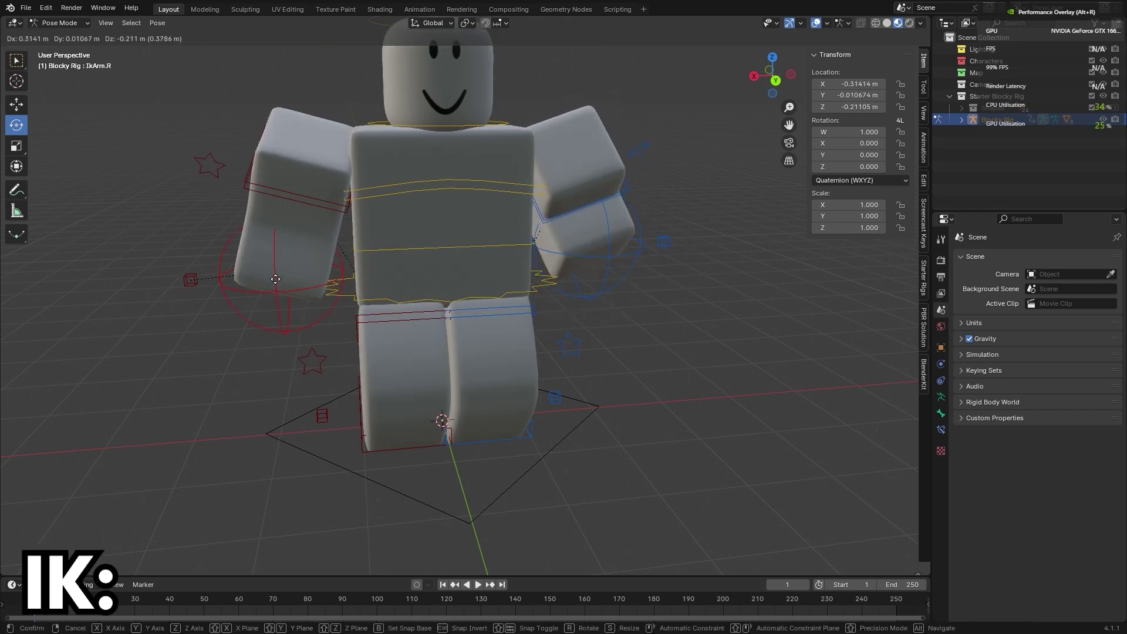
pyautogui.click(417, 384)
pyautogui.click(555, 398)
pyautogui.press('g')
pyautogui.click(517, 405)
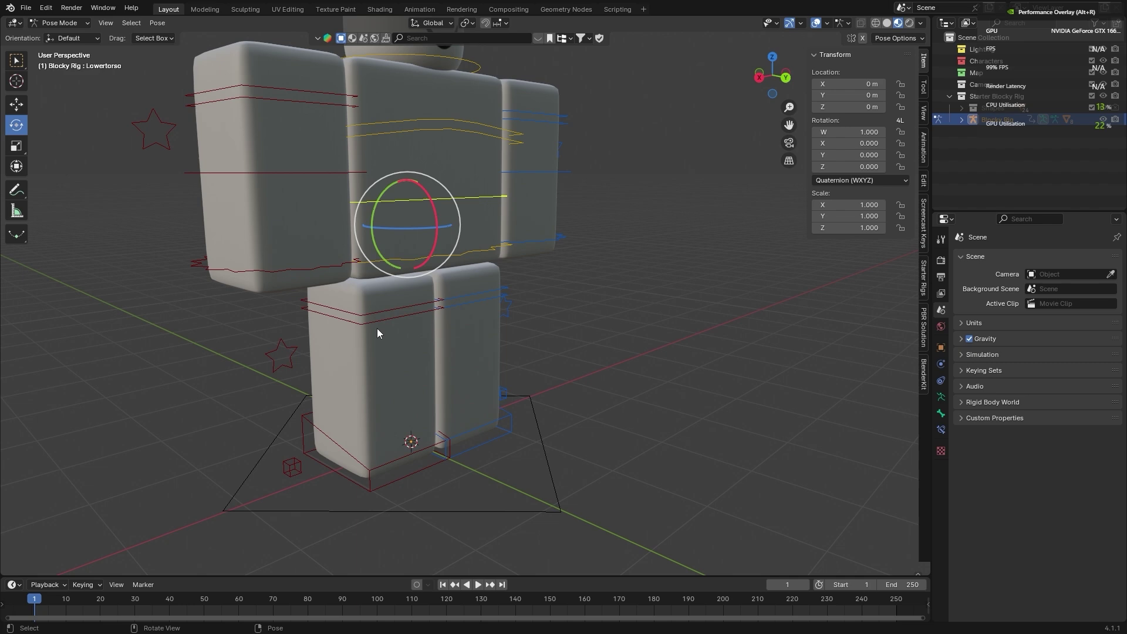
# Cancel a vertical torso move, rotate the right forearm, and toggle the transform sidebar.
pyautogui.press('g')
pyautogui.press('z')
pyautogui.rightClick(470, 318)
pyautogui.click(309, 177)
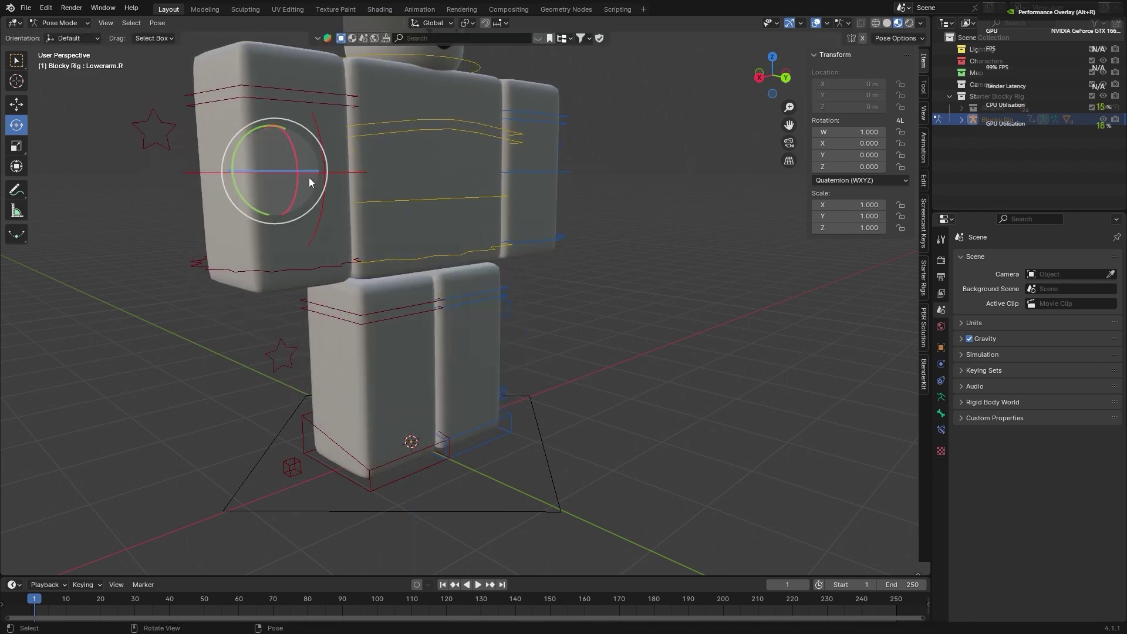
pyautogui.moveTo(314, 176); pyautogui.dragTo(326, 80)
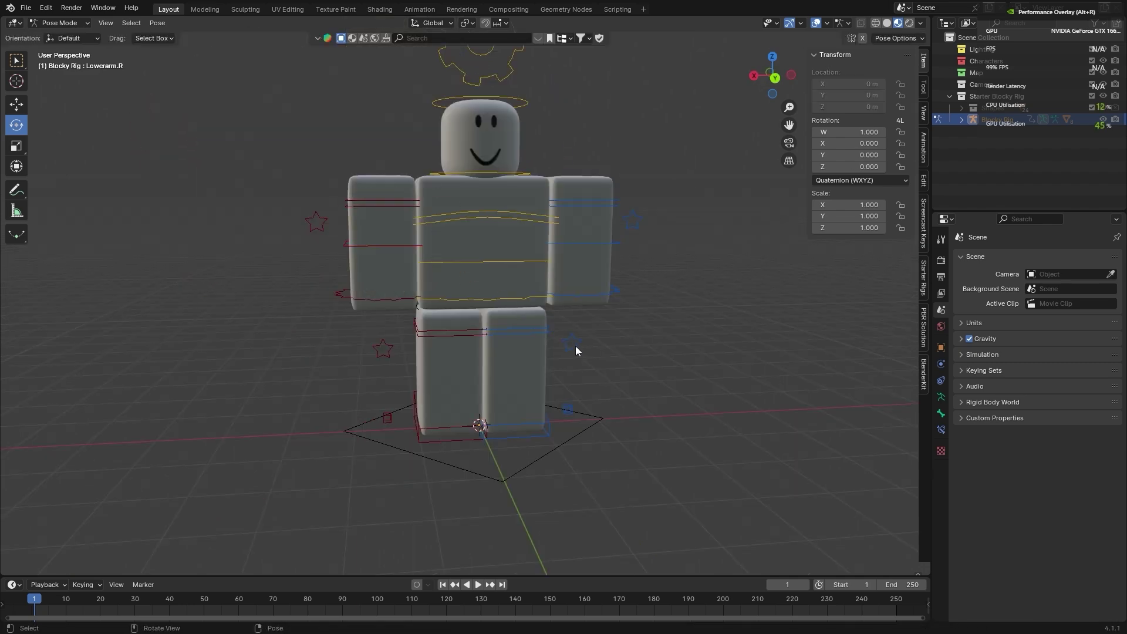
pyautogui.click(574, 345)
pyautogui.scroll(3, 646, 329)
pyautogui.scroll(3, 646, 293)
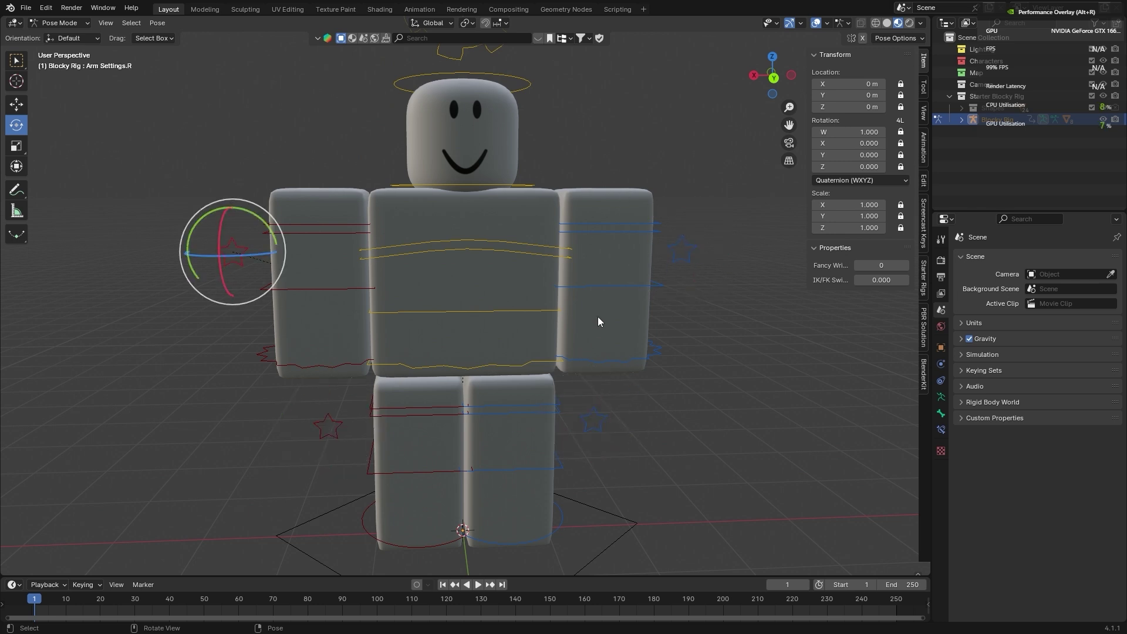
pyautogui.press('n')
pyautogui.press('n')
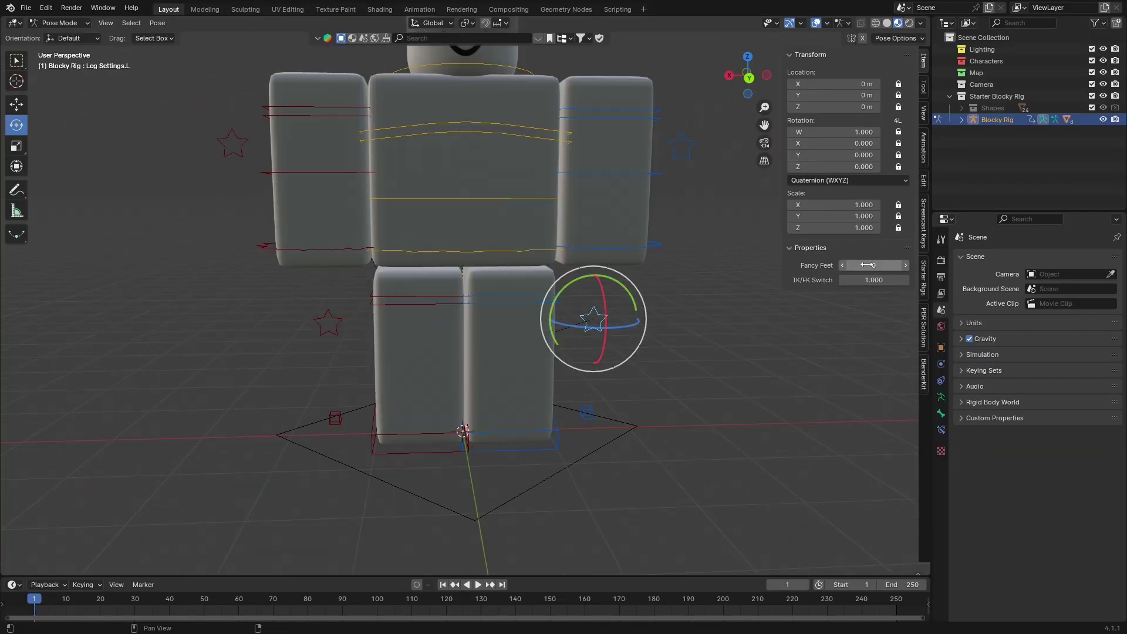
# Move Lowertorso down to about -0.30 m Location Y and check the crouch from the side.
pyautogui.click(488, 221)
pyautogui.press('g')
pyautogui.click(428, 270)
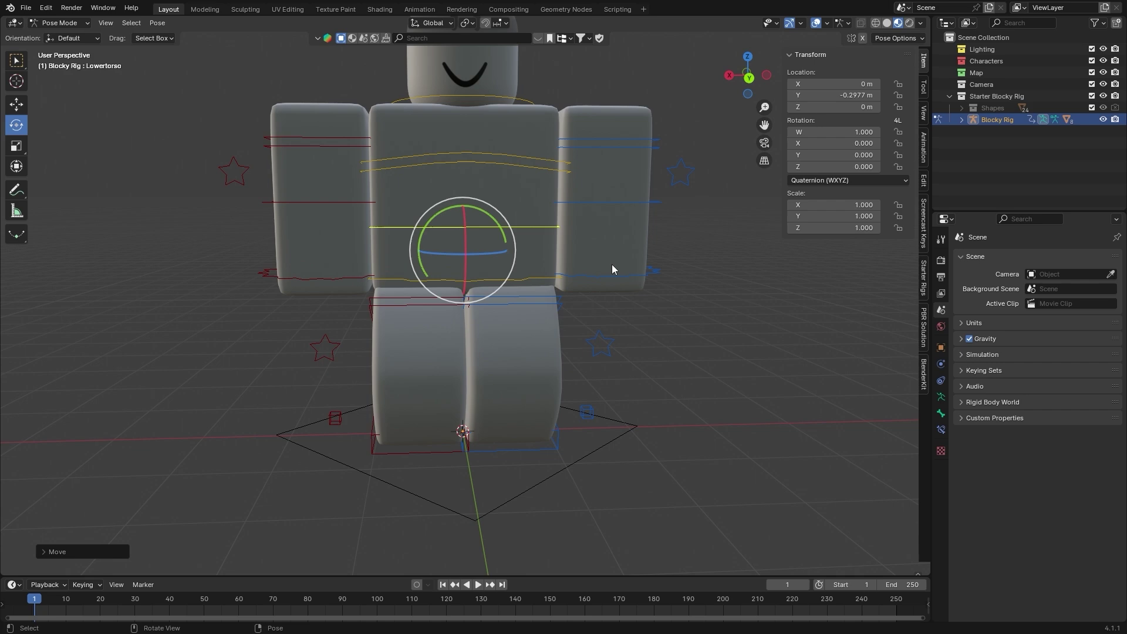
pyautogui.moveTo(612, 269); pyautogui.dragTo(329, 455, button='middle')
pyautogui.moveTo(623, 319); pyautogui.dragTo(270, 204, button='middle')
pyautogui.click(262, 198)
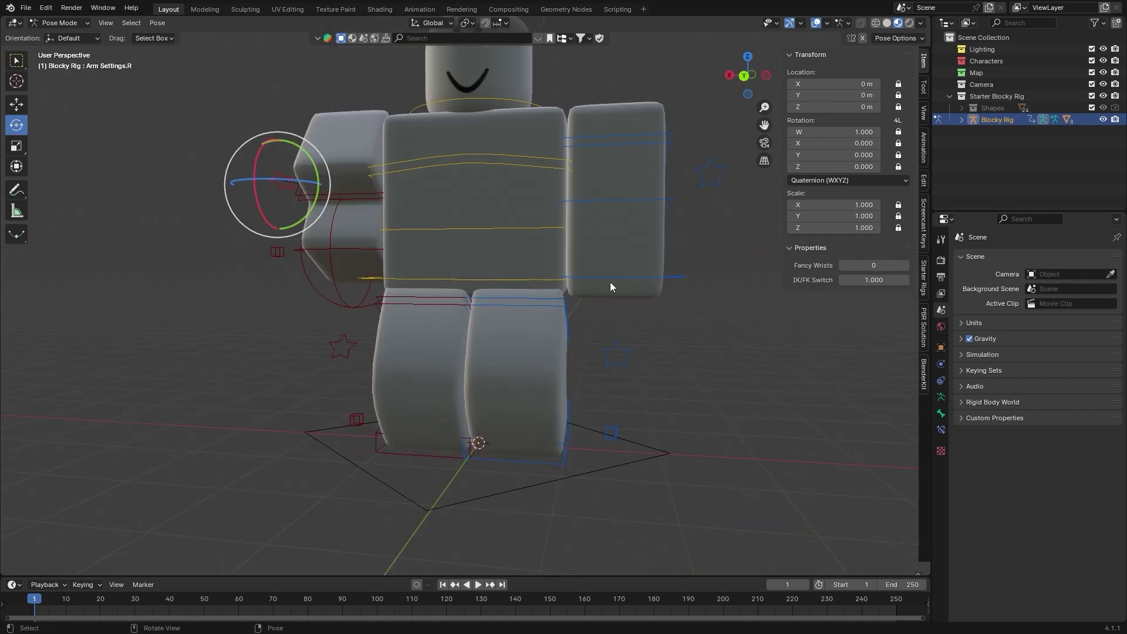
pyautogui.scroll(-3, 290, 245)
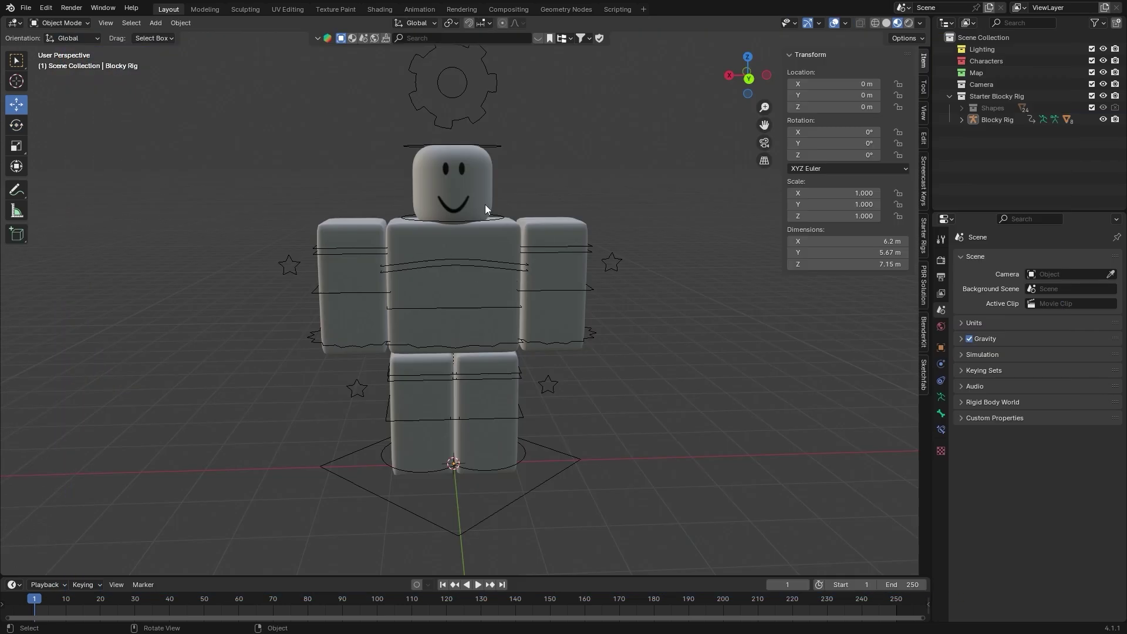
# Keep Global orientation, then try and cancel a Z rotation of the whole rig in Object Mode.
pyautogui.click(80, 38)
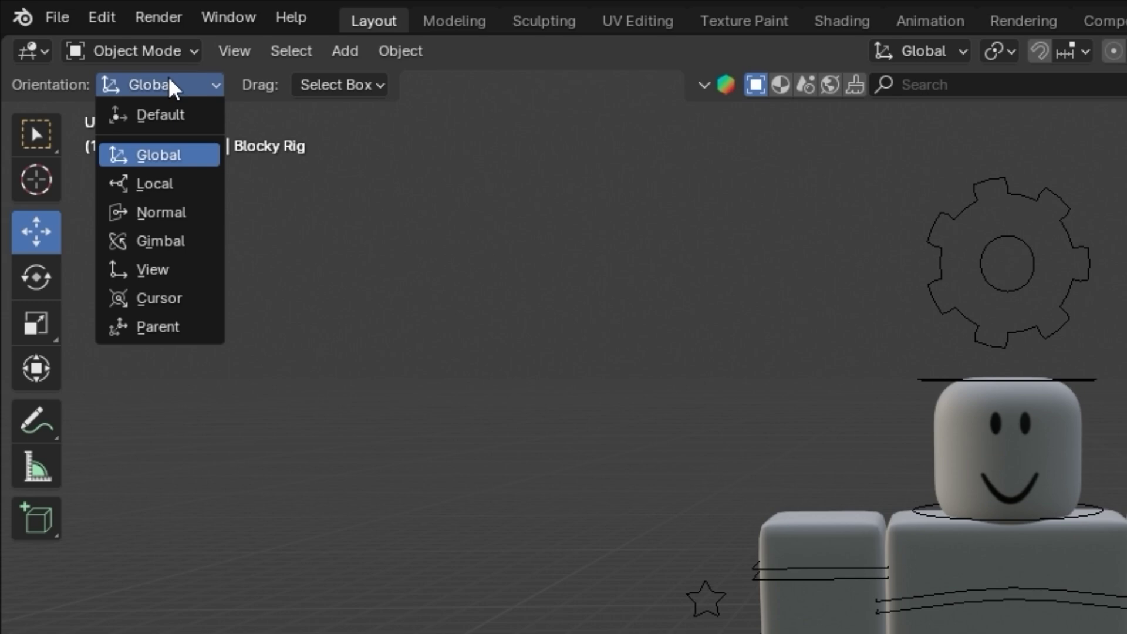
pyautogui.click(147, 155)
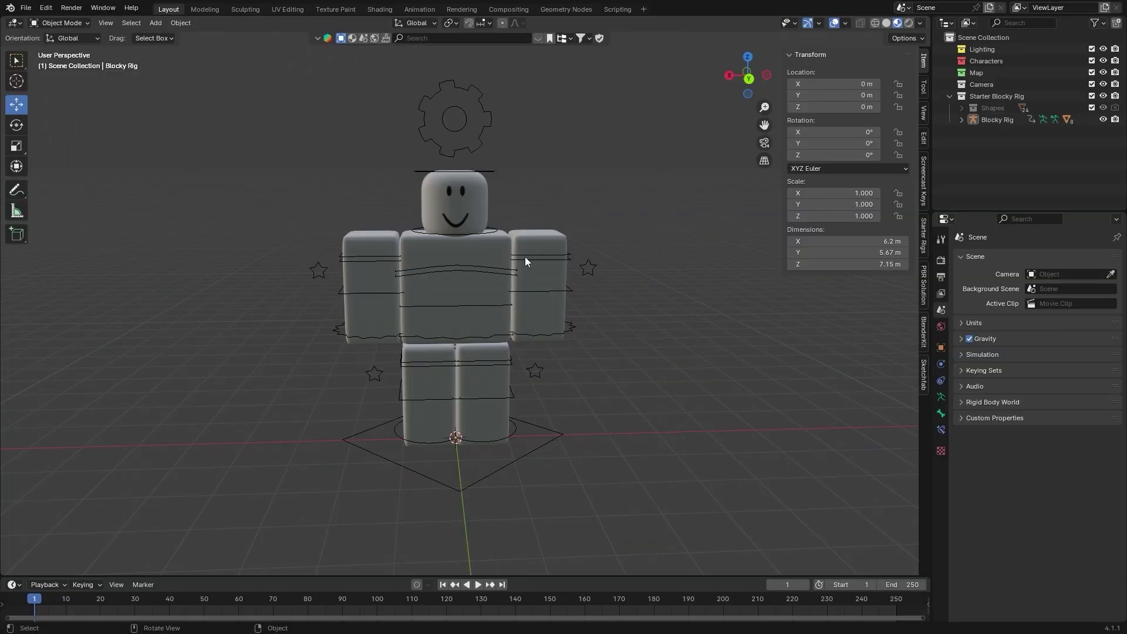
pyautogui.click(432, 23)
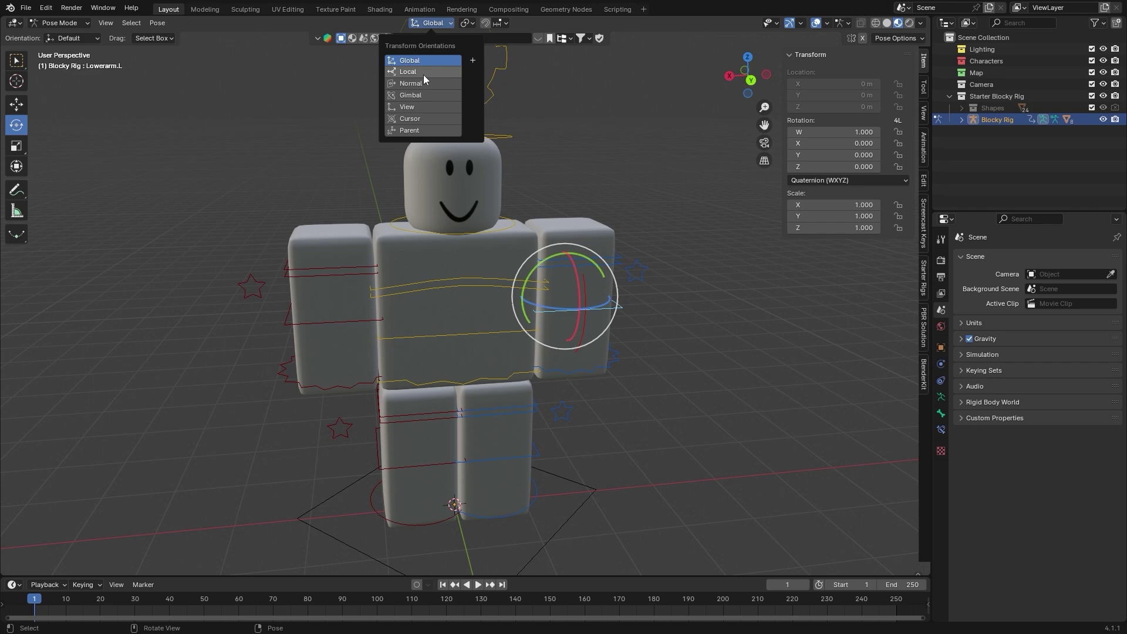
pyautogui.hotkey('ctrl', 'Tab')
pyautogui.press('r')
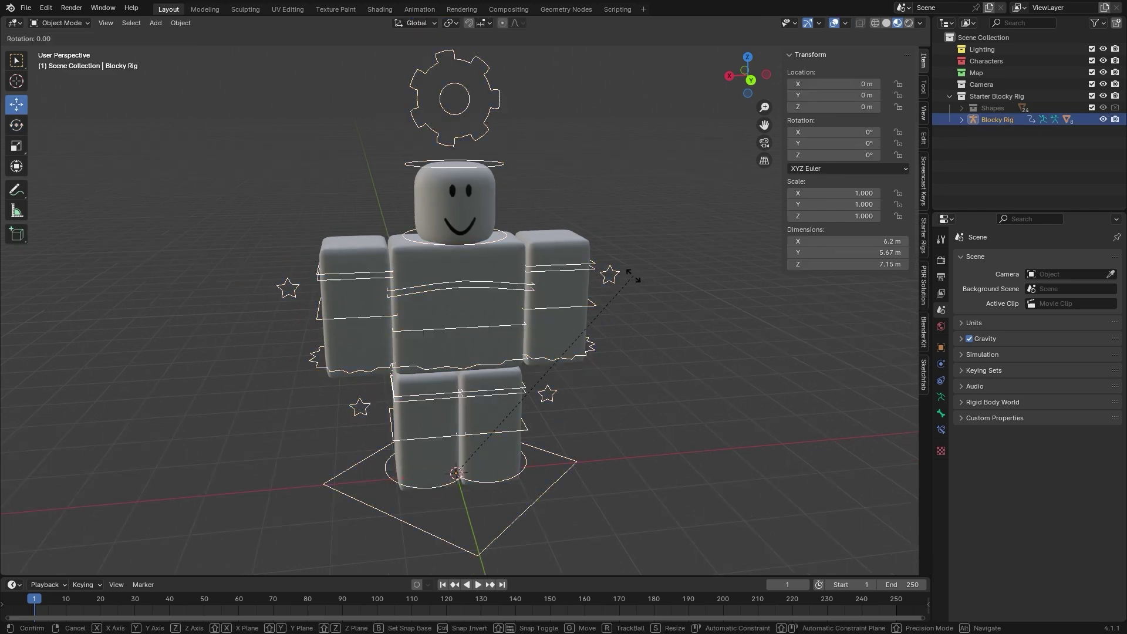
pyautogui.press('z')
pyautogui.press('Escape')
pyautogui.hotkey('ctrl', 'Tab')
# Freely rotate Lowerarm.L, then start and cancel a rotation of Upperarm.L.
pyautogui.click(608, 336)
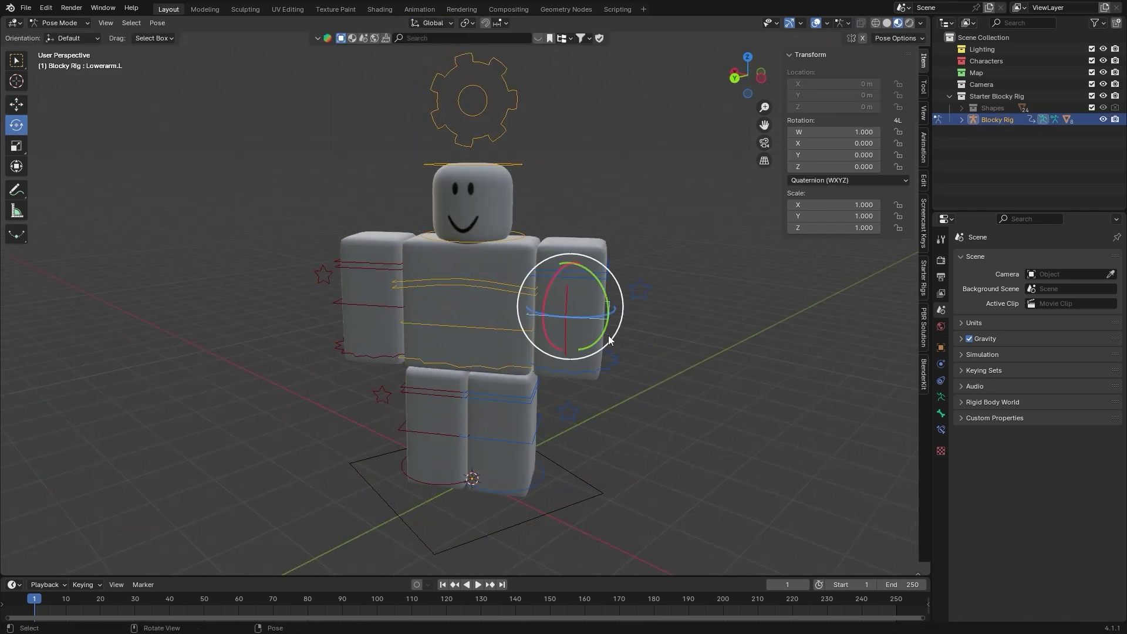
pyautogui.moveTo(647, 366); pyautogui.dragTo(510, 292, button='middle')
pyautogui.moveTo(510, 292); pyautogui.dragTo(474, 300)
pyautogui.click(477, 262)
pyautogui.press('r')
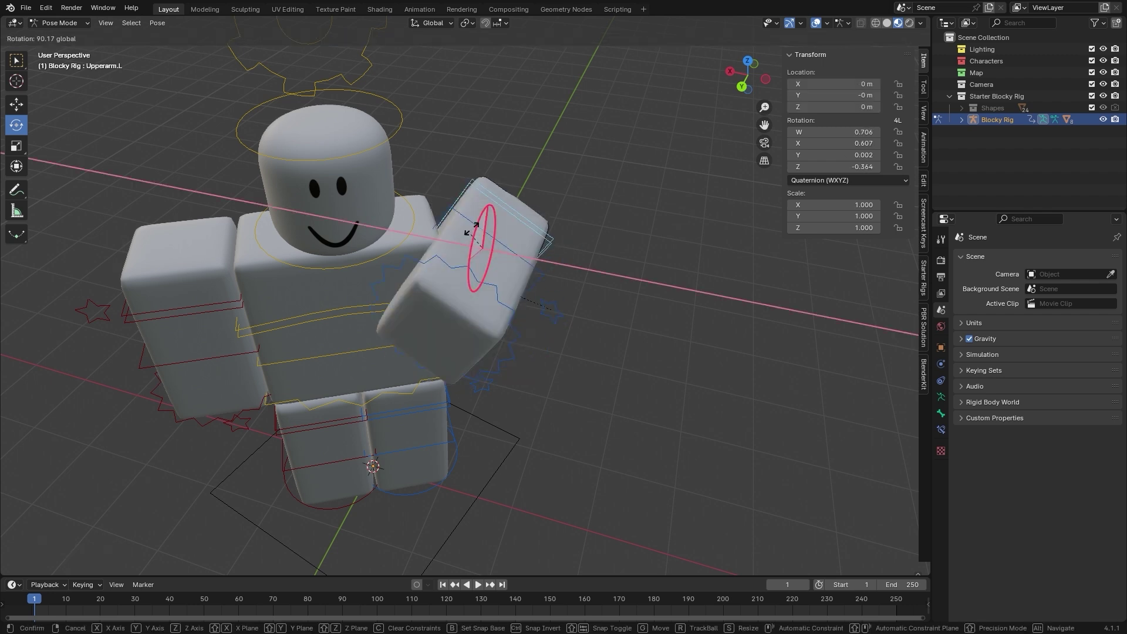
pyautogui.press('Escape')
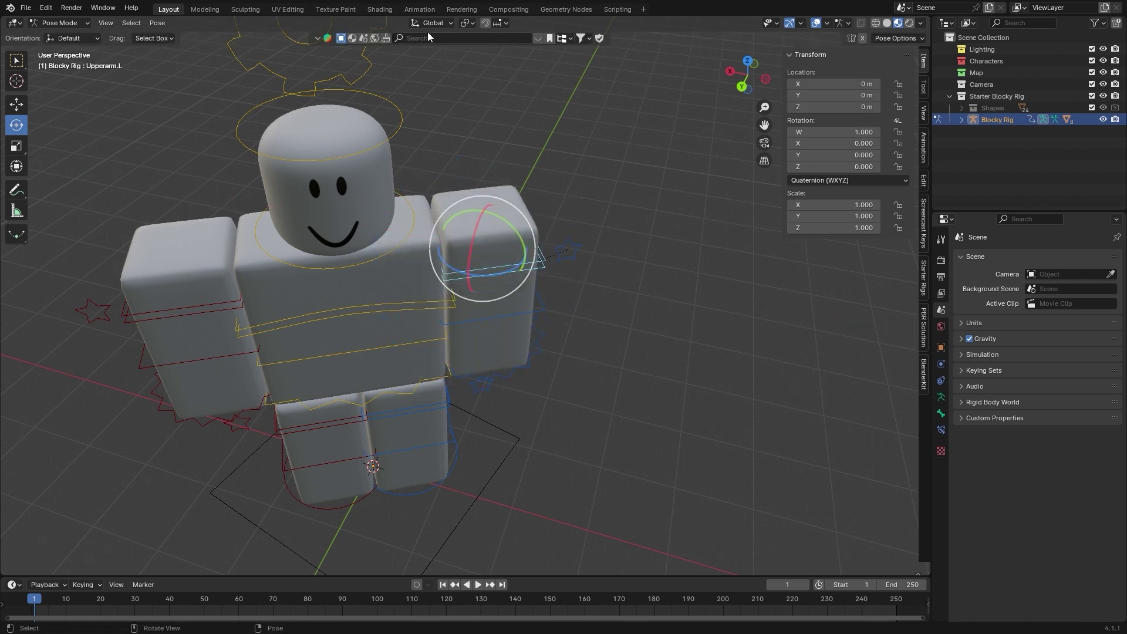
# Orbit around the rig from above and obliquely, then freely rotate Upperarm.L.
pyautogui.click(445, 27)
pyautogui.scroll(-2, 429, 42)
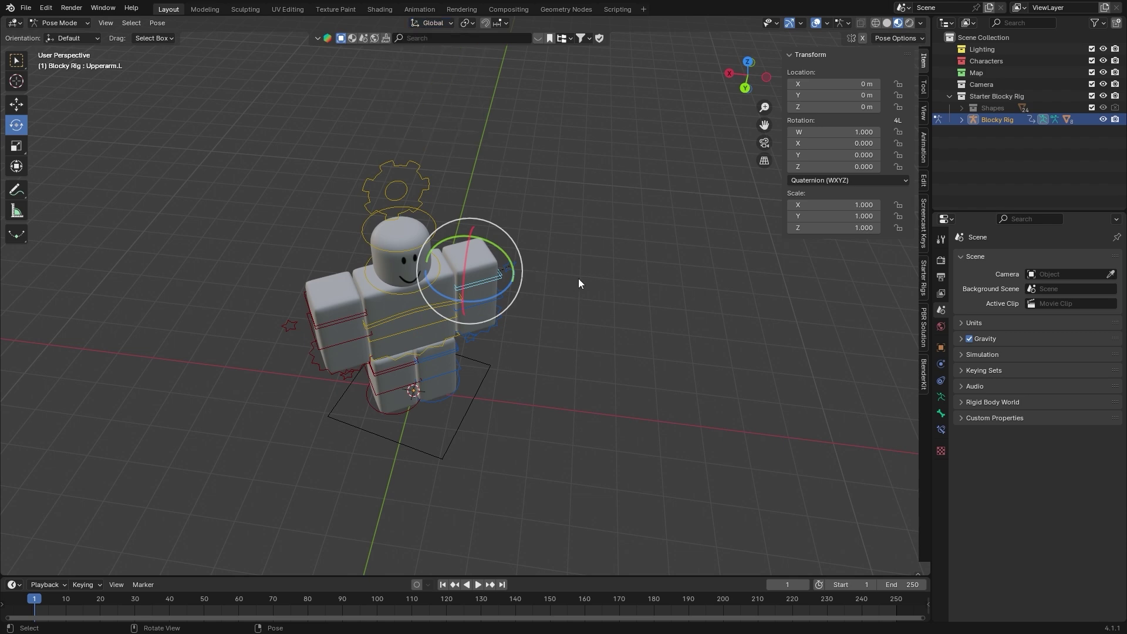
pyautogui.scroll(-2, 569, 296)
pyautogui.moveTo(569, 296); pyautogui.dragTo(532, 234, button='middle')
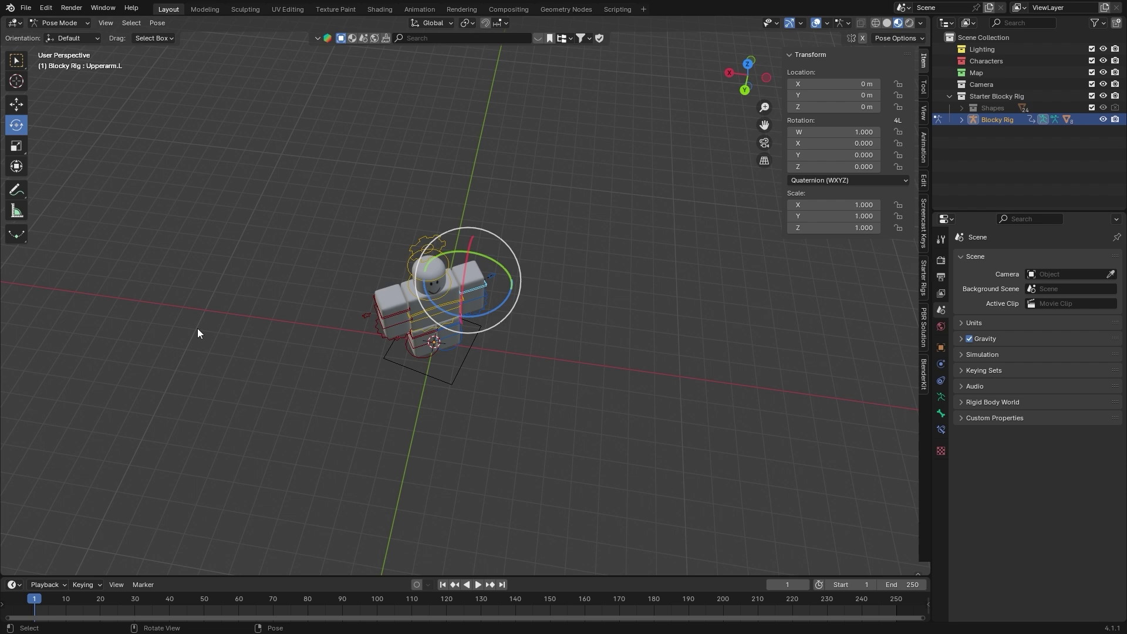
pyautogui.scroll(4, 554, 235)
pyautogui.moveTo(555, 235); pyautogui.dragTo(446, 134, button='middle')
pyautogui.moveTo(648, 280); pyautogui.dragTo(487, 274, button='middle')
pyautogui.moveTo(473, 255); pyautogui.dragTo(494, 262)
pyautogui.scroll(5, 495, 262)
# Undo the upper arm rotation and switch Transform Orientation to Local.
pyautogui.scroll(-5, 496, 264)
pyautogui.hotkey('ctrl', 'z')
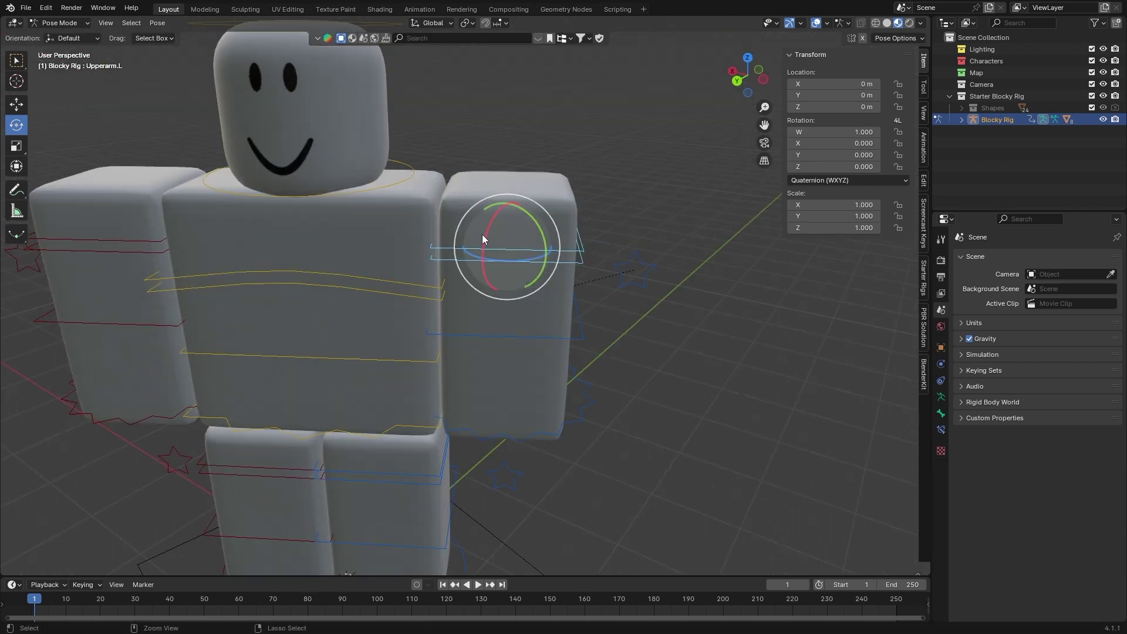
pyautogui.moveTo(482, 234); pyautogui.dragTo(452, 135, button='middle')
pyautogui.click(432, 24)
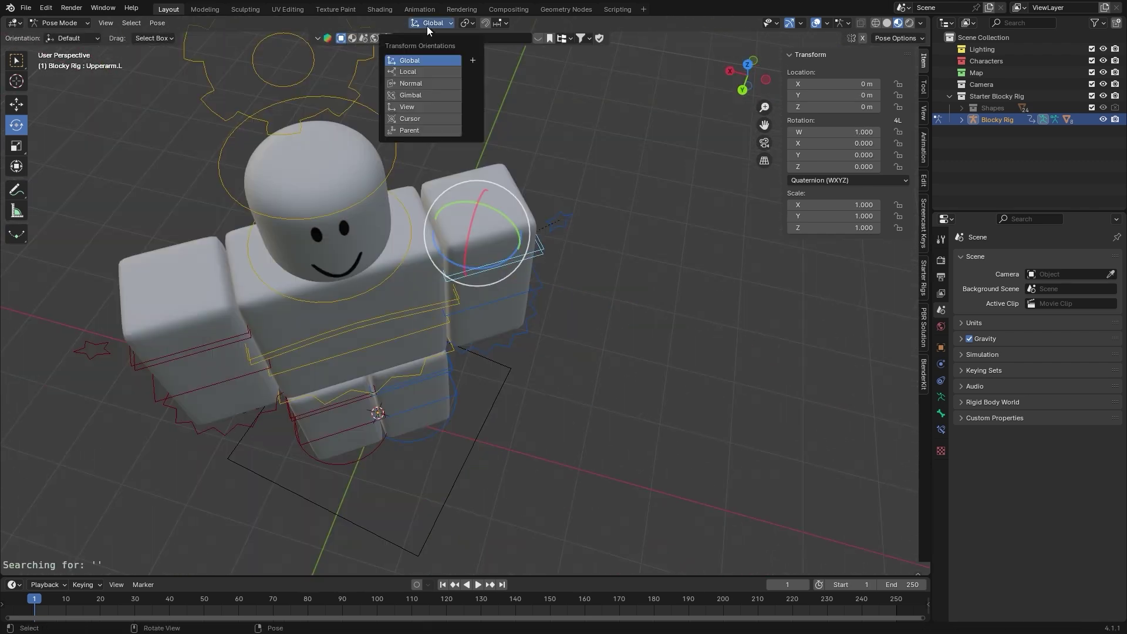
pyautogui.click(409, 71)
pyautogui.moveTo(409, 94); pyautogui.dragTo(361, 222, button='middle')
# From a near-frontal view, rotate Hand.L about its local X axis.
pyautogui.hotkey('shift', 'space')
pyautogui.press('g')
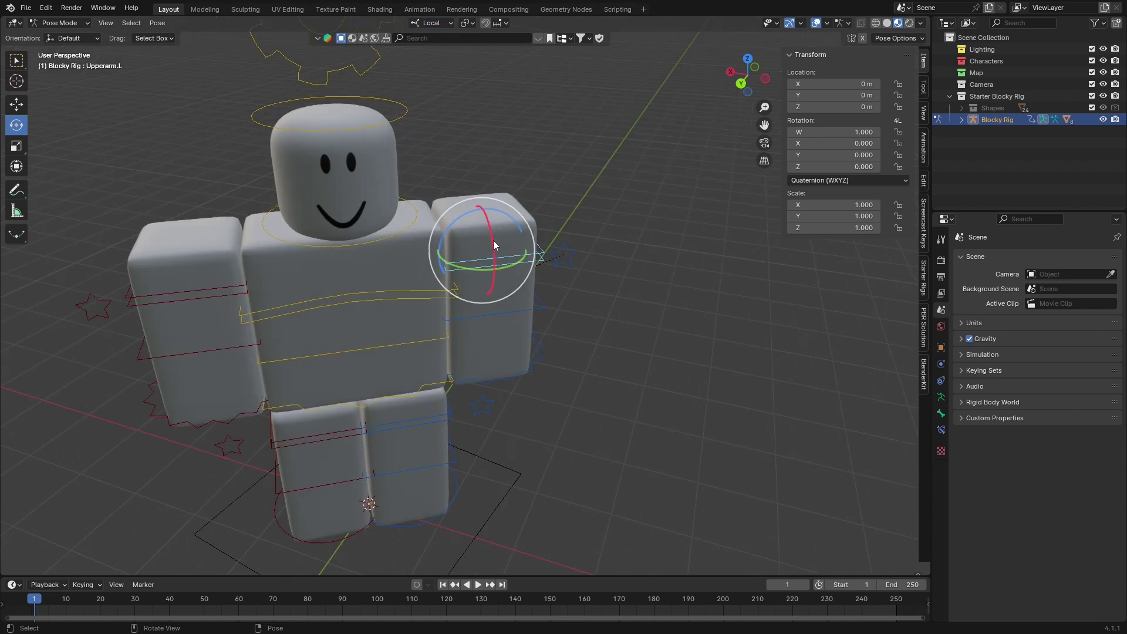
pyautogui.moveTo(493, 240); pyautogui.dragTo(502, 268, button='middle')
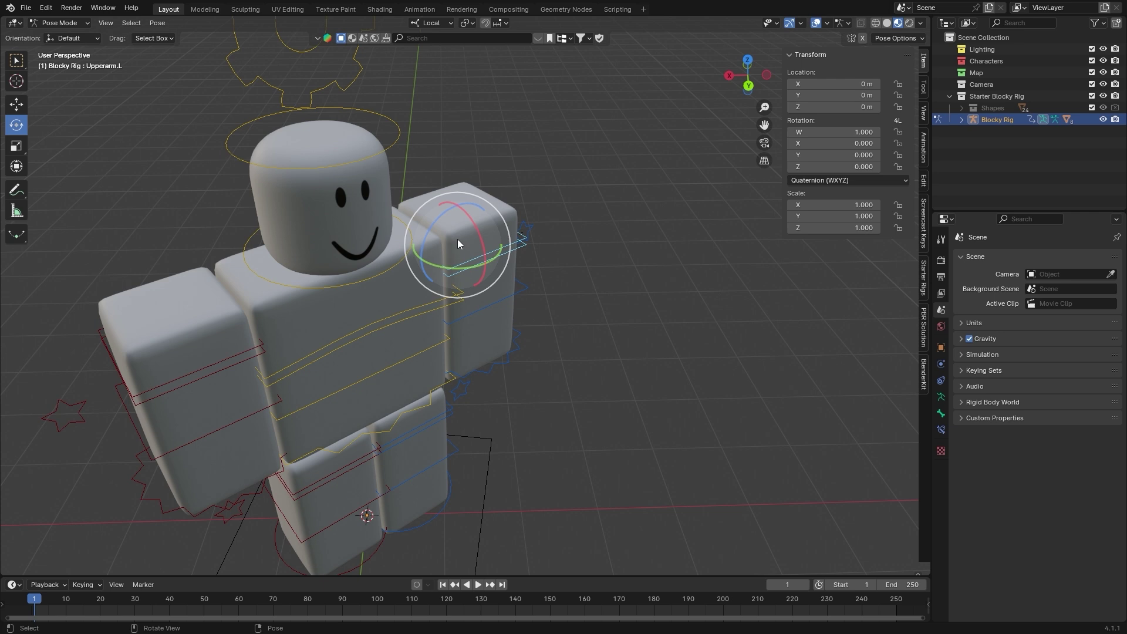
pyautogui.moveTo(458, 244); pyautogui.dragTo(591, 171, button='middle')
pyautogui.click(527, 216)
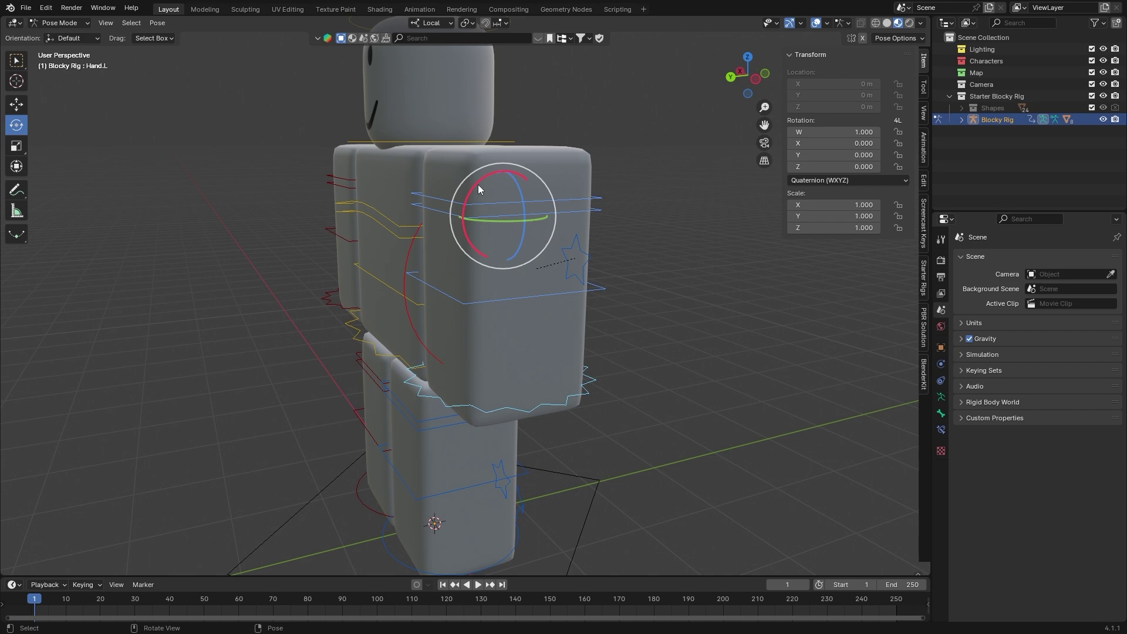
pyautogui.moveTo(478, 184); pyautogui.dragTo(569, 161)
# Undo the hand rotation and set the Transform Pivot Point to Individual Origins.
pyautogui.hotkey('ctrl', 'z')
pyautogui.click(467, 22)
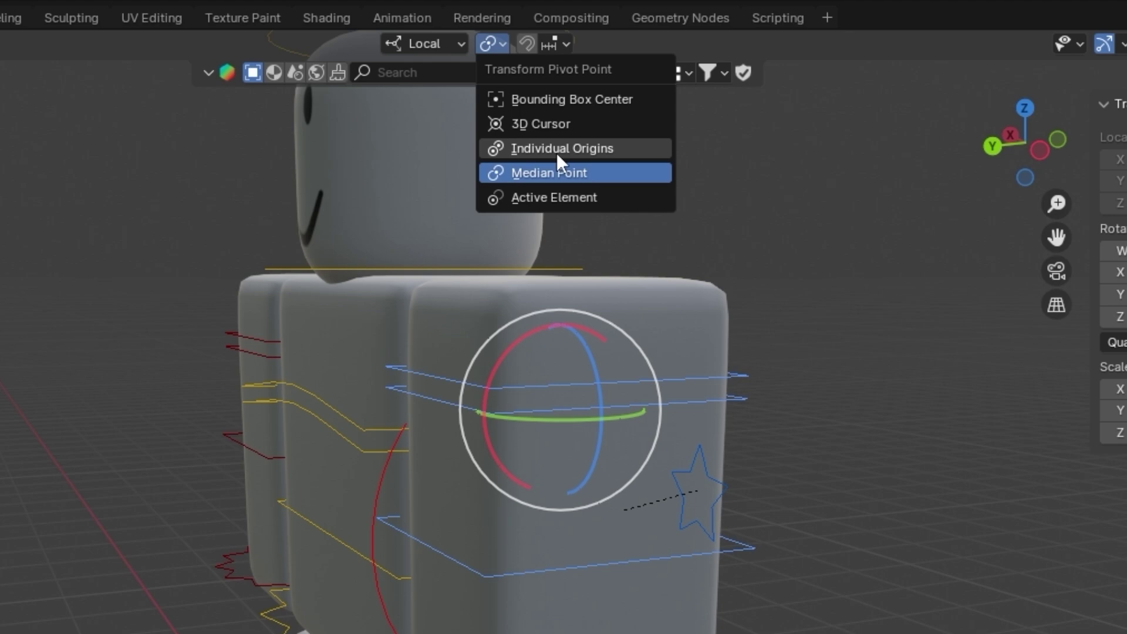
pyautogui.click(577, 148)
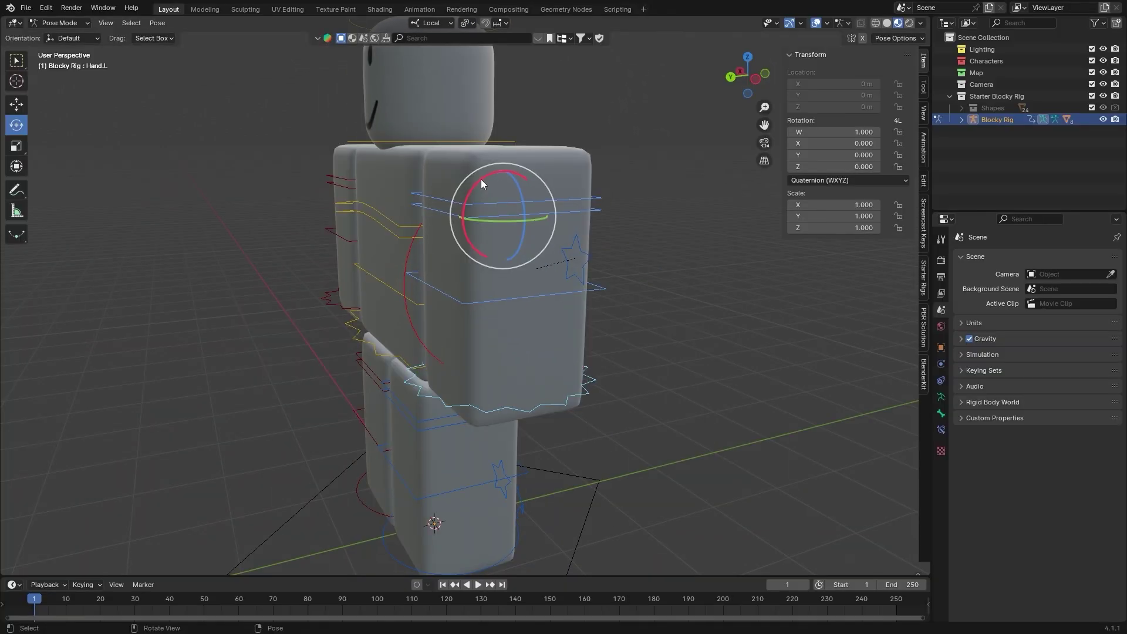
# Test-rotate Hand.L back and forth, undo, then swing Upperarm.L freely.
pyautogui.moveTo(512, 345); pyautogui.dragTo(556, 331)
pyautogui.moveTo(499, 175); pyautogui.dragTo(454, 297)
pyautogui.hotkey('ctrl', 'z')
pyautogui.click(480, 210)
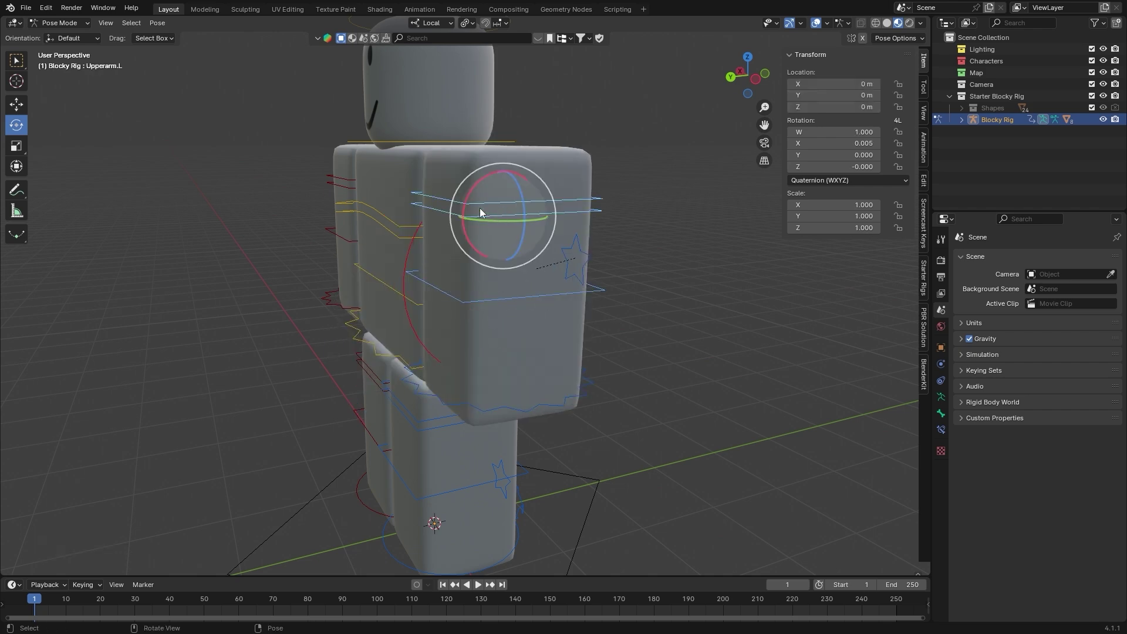
pyautogui.moveTo(470, 190); pyautogui.dragTo(557, 256)
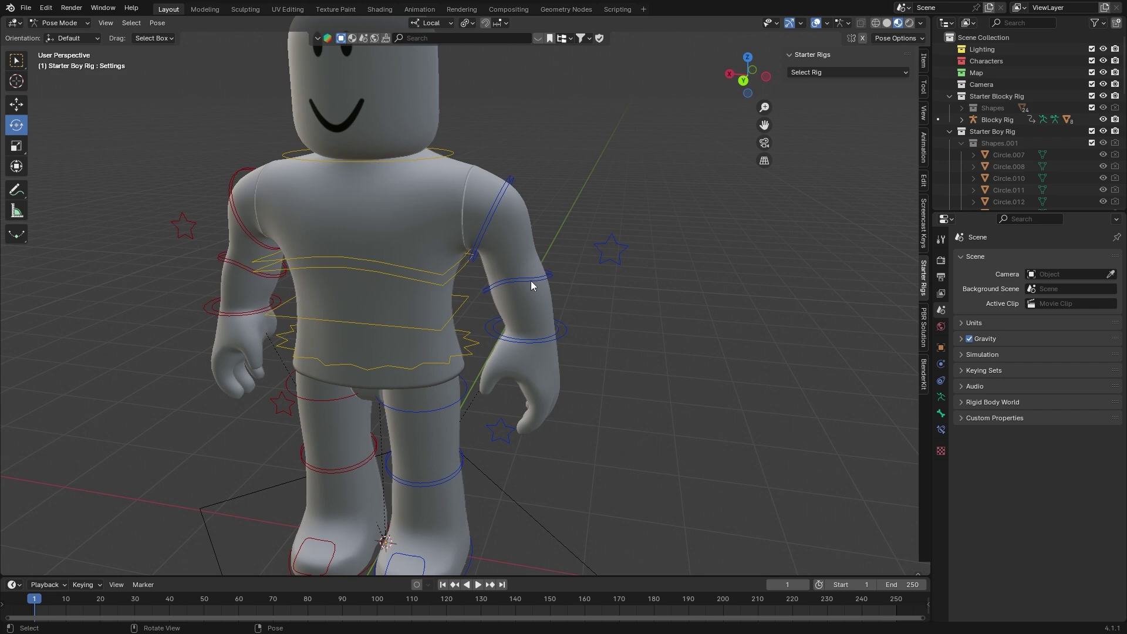
# Select the Arm Settings.L bone and set the transform pivot point to Individual Origins.
pyautogui.click(603, 262)
pyautogui.scroll(-3, 422, 178)
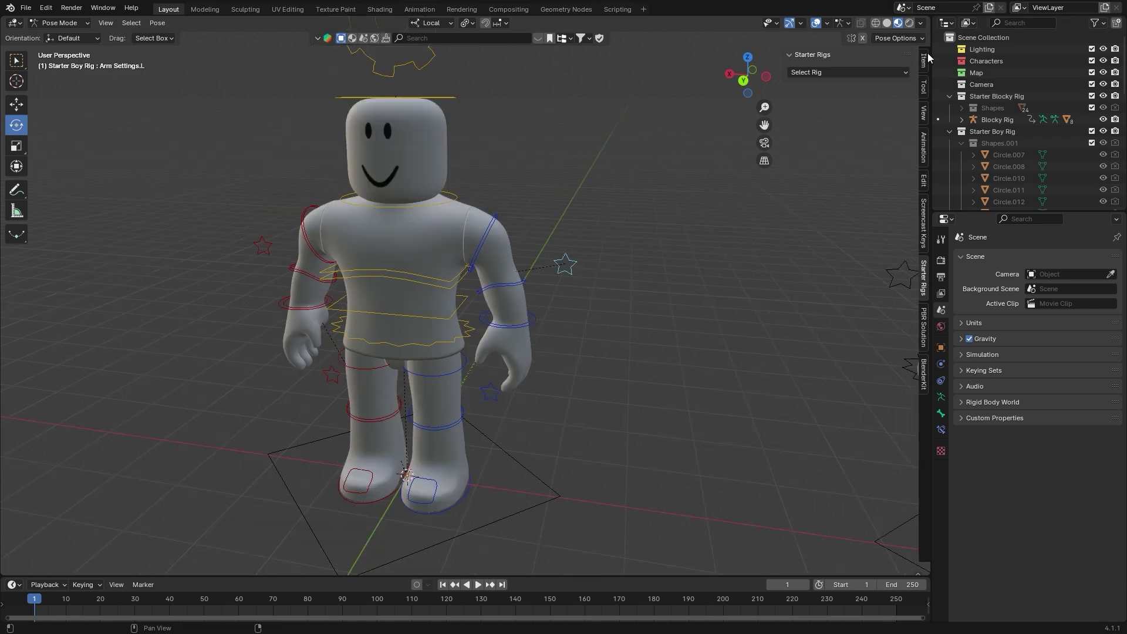
pyautogui.click(923, 60)
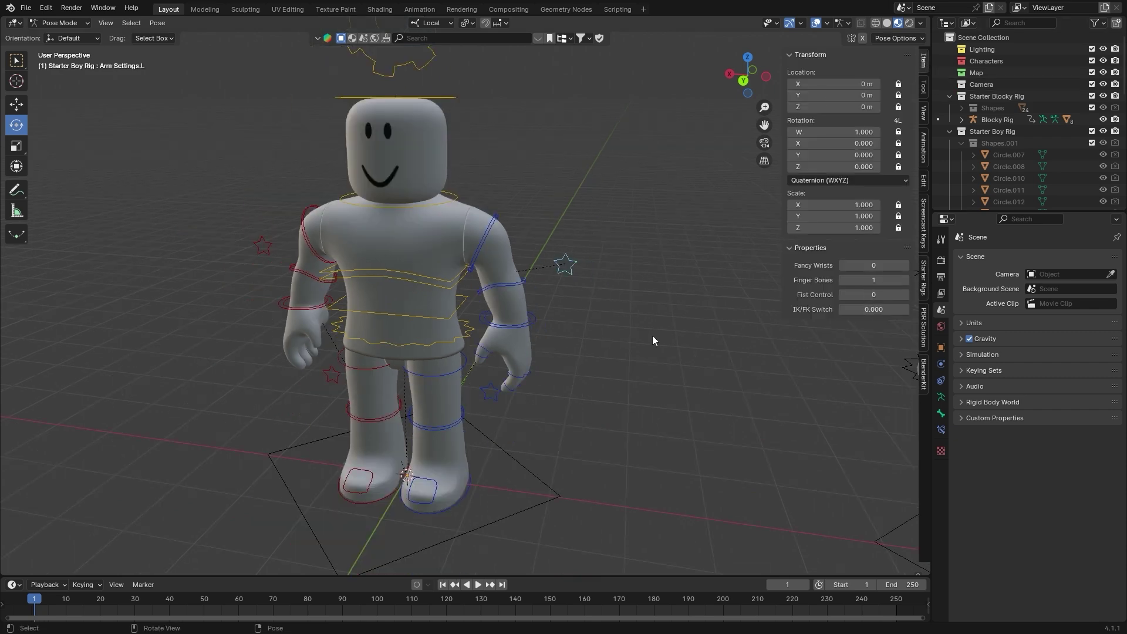
pyautogui.scroll(3, 515, 375)
pyautogui.scroll(-1, 569, 338)
pyautogui.scroll(2, 591, 280)
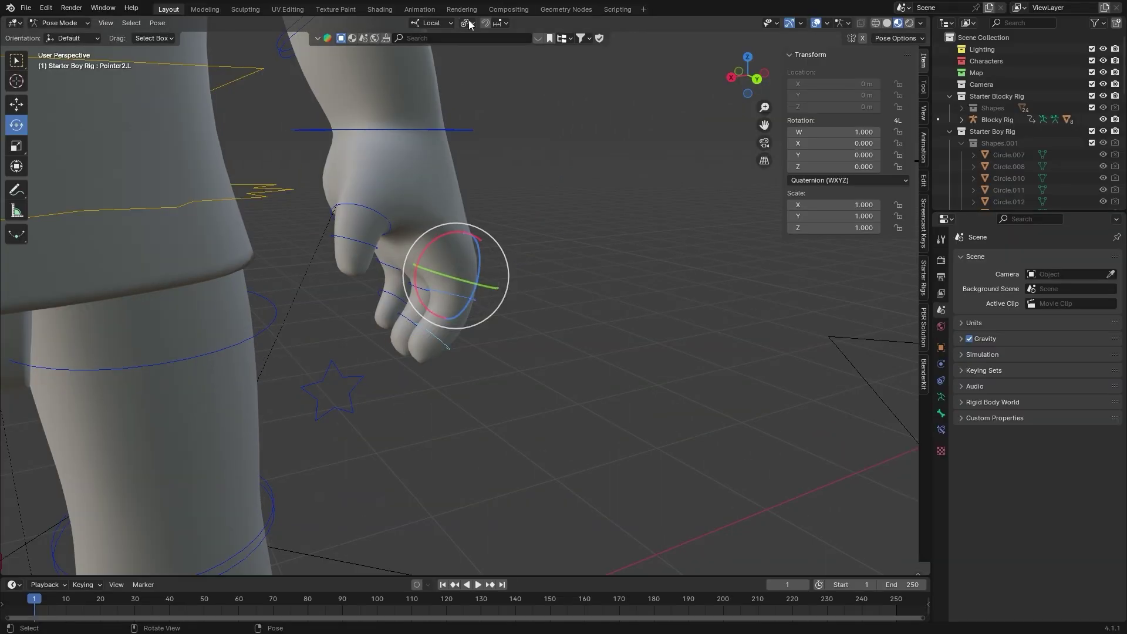
pyautogui.click(468, 23)
pyautogui.click(484, 79)
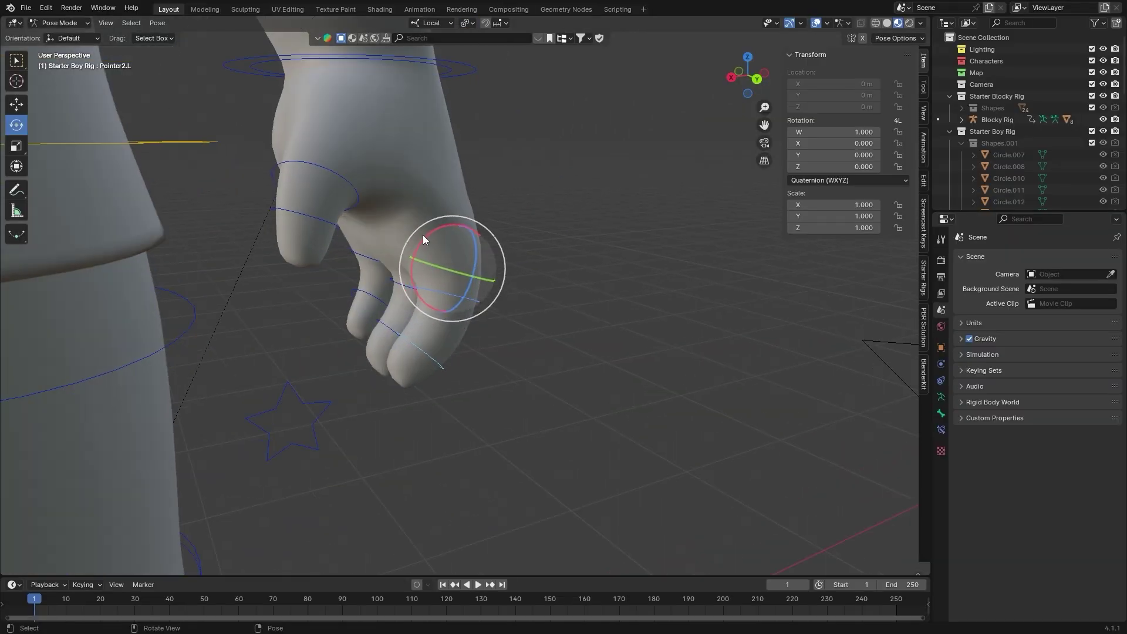
# Try a free rotation of the left hand bone, then cancel and undo it.
pyautogui.moveTo(422, 235); pyautogui.dragTo(475, 206)
pyautogui.rightClick(458, 234)
pyautogui.hotkey('ctrl', 'z')
pyautogui.rightClick(474, 207)
# Select the left hand's fist control and raise its Fist amount until the hand curls.
pyautogui.scroll(-3, 478, 188)
pyautogui.moveTo(483, 170); pyautogui.dragTo(404, 279, button='middle')
pyautogui.scroll(-2, 411, 264)
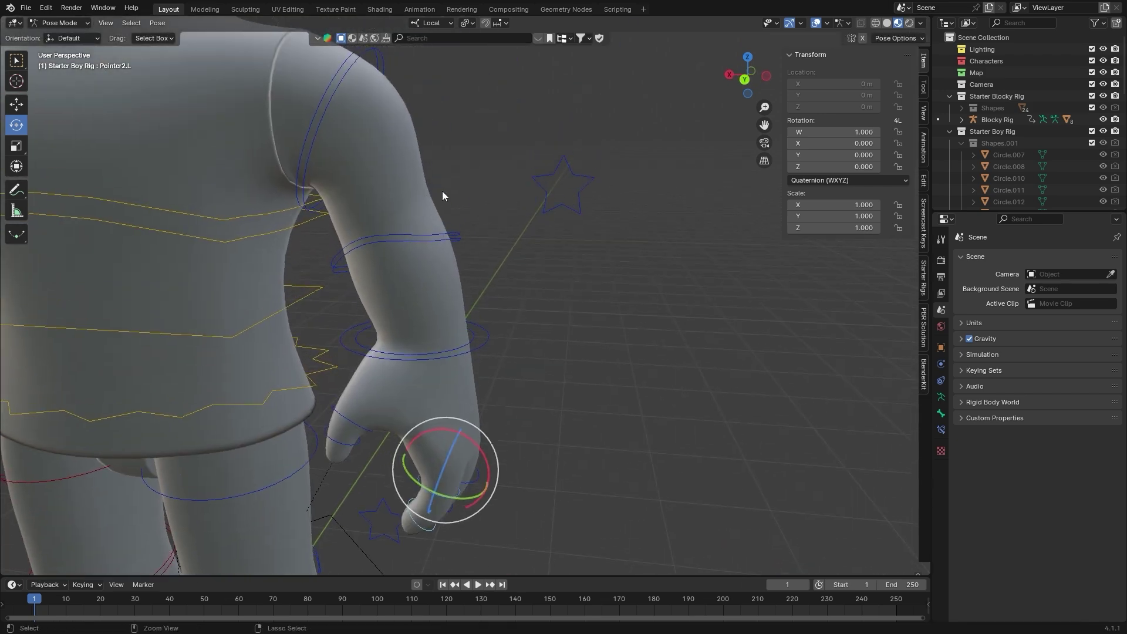
pyautogui.scroll(-2, 517, 192)
pyautogui.click(534, 214)
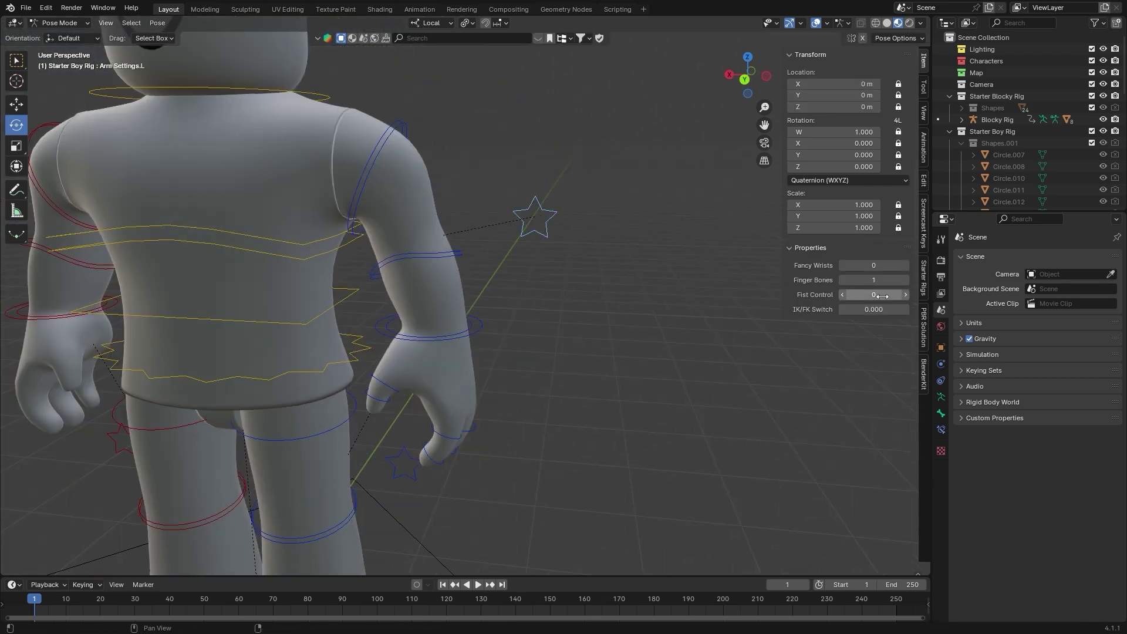
pyautogui.keyDown('shift'); pyautogui.moveTo(542, 389); pyautogui.dragTo(531, 307, button='middle'); pyautogui.keyUp('shift')
pyautogui.click(532, 307)
pyautogui.moveTo(874, 266); pyautogui.dragTo(890, 265)
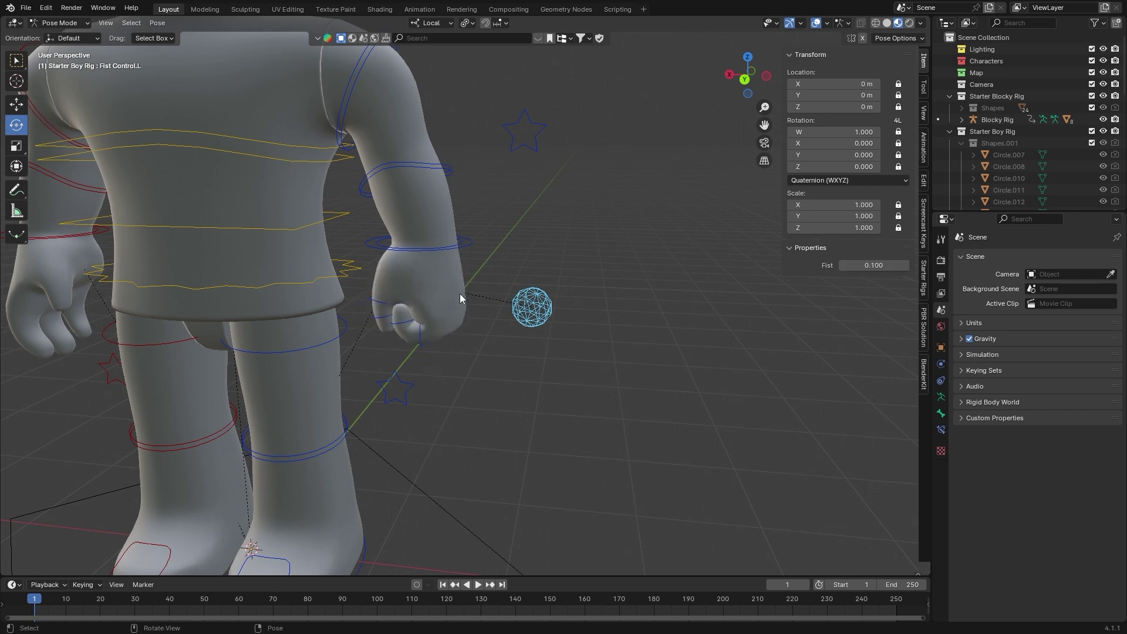
pyautogui.scroll(-4, 459, 293)
pyautogui.scroll(2, 361, 367)
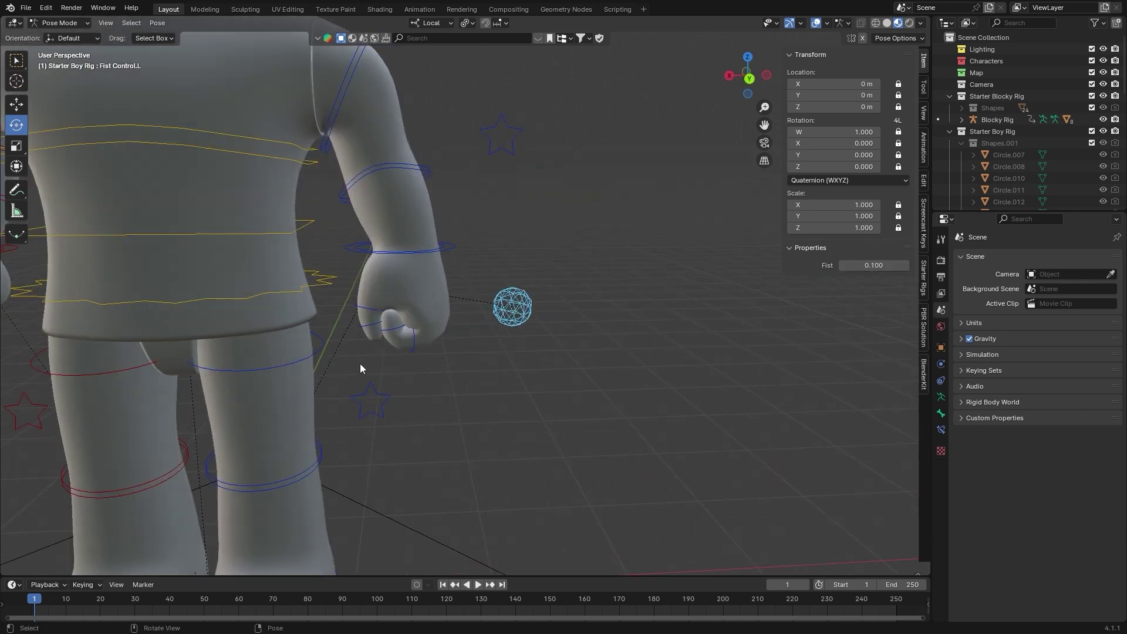
pyautogui.scroll(-2, 392, 342)
pyautogui.moveTo(392, 341); pyautogui.dragTo(368, 283, button='middle')
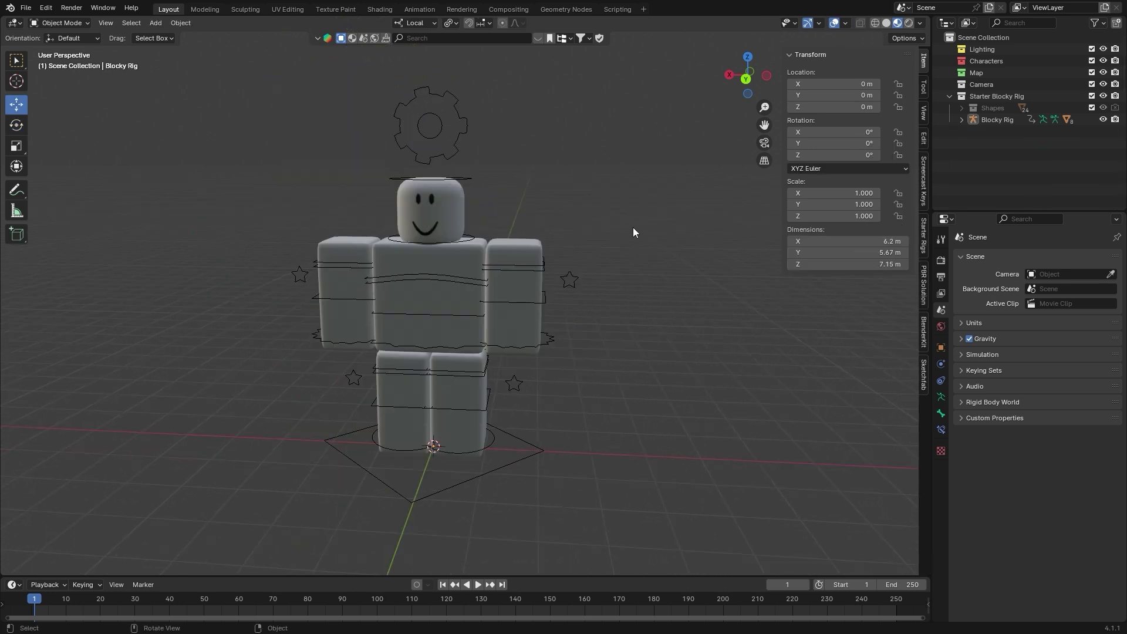
# Rotate the Blocky Rig's arm into position and select the right leg settings bone.
pyautogui.moveTo(633, 232); pyautogui.dragTo(606, 287, button='middle')
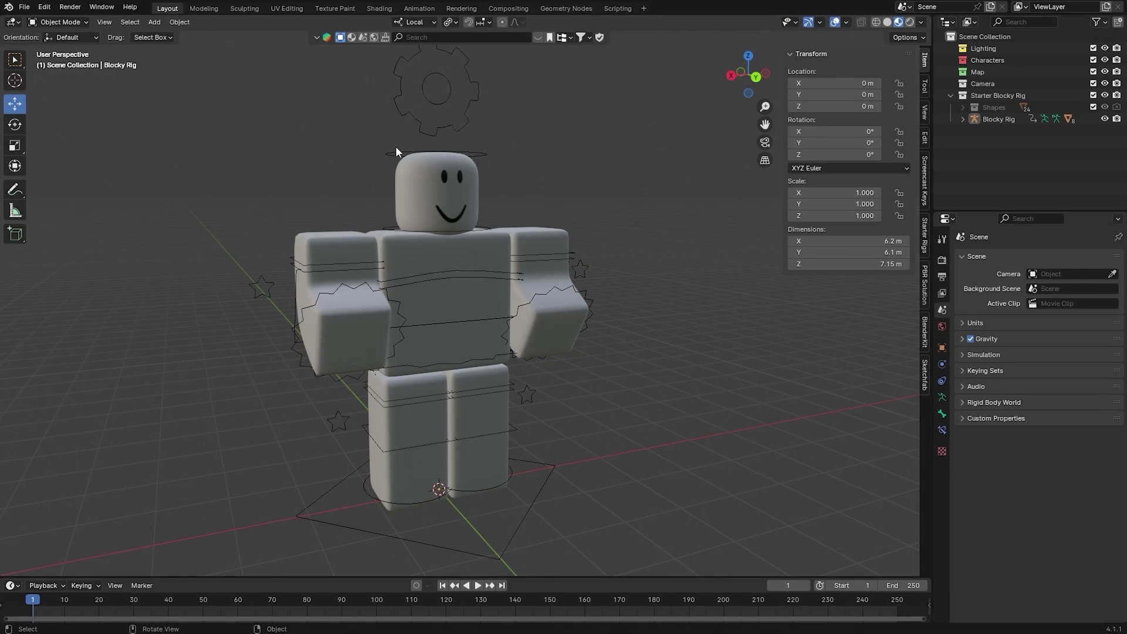
pyautogui.moveTo(718, 362); pyautogui.dragTo(464, 354, button='middle')
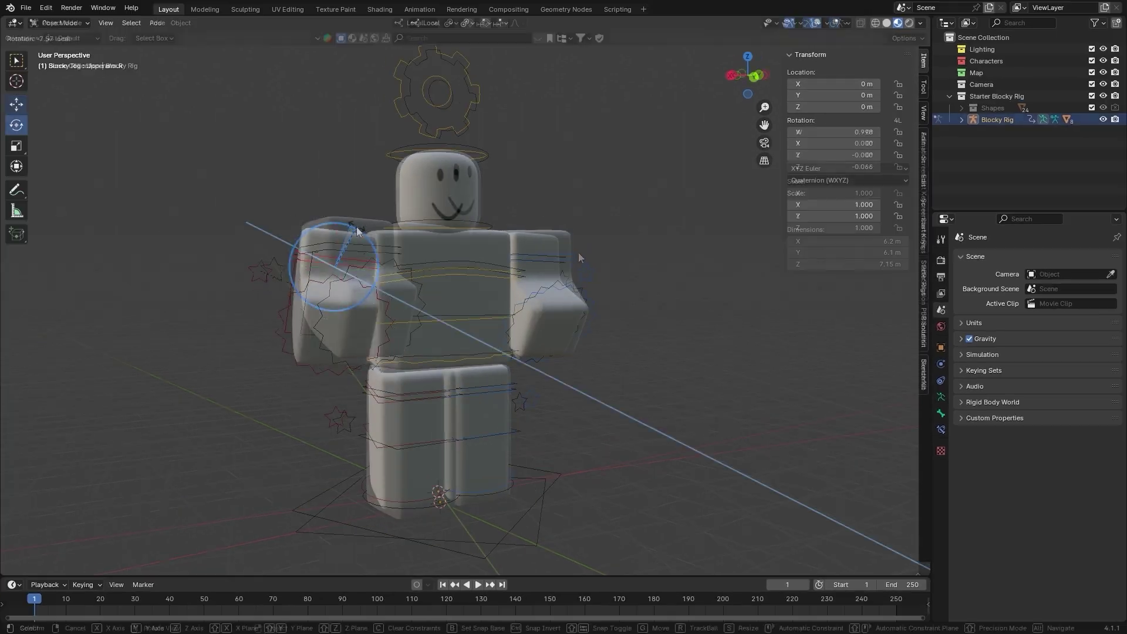
pyautogui.moveTo(579, 252); pyautogui.dragTo(499, 300)
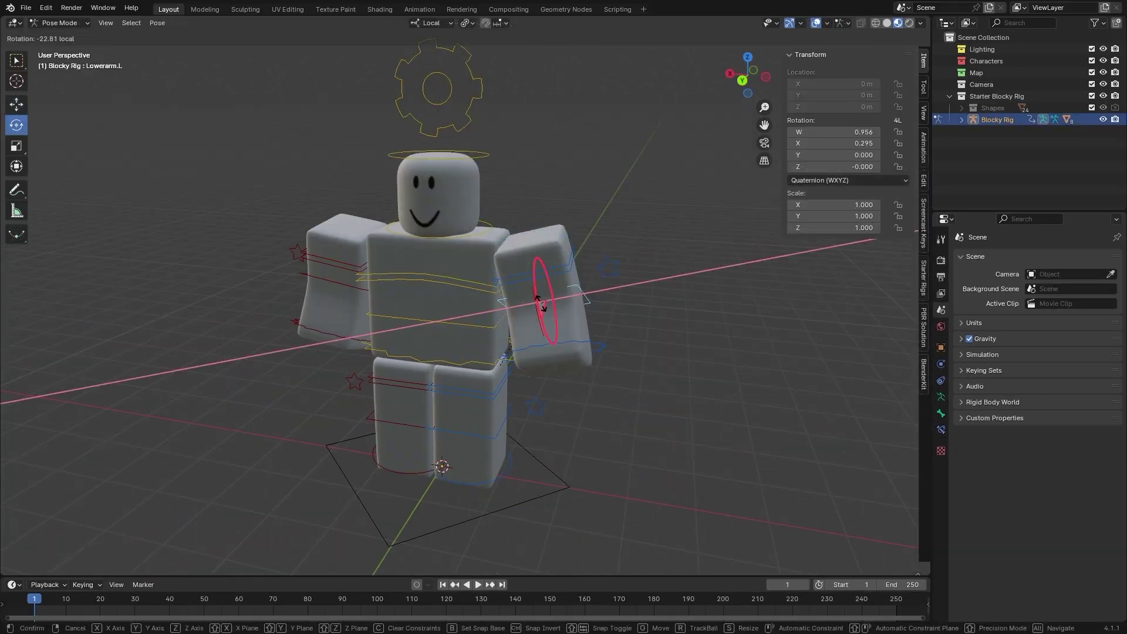
pyautogui.click(600, 397)
# Rotate the upper torso on the Y axis and switch Transform Orientation to Local.
pyautogui.press('r')
pyautogui.press('y')
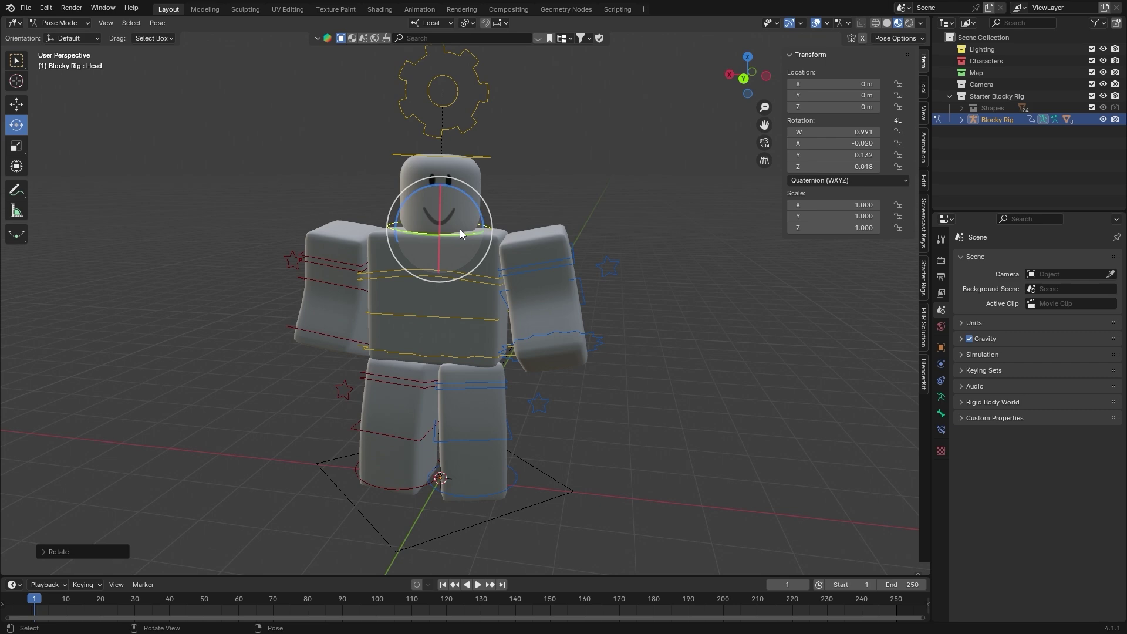
pyautogui.click(69, 39)
pyautogui.click(70, 83)
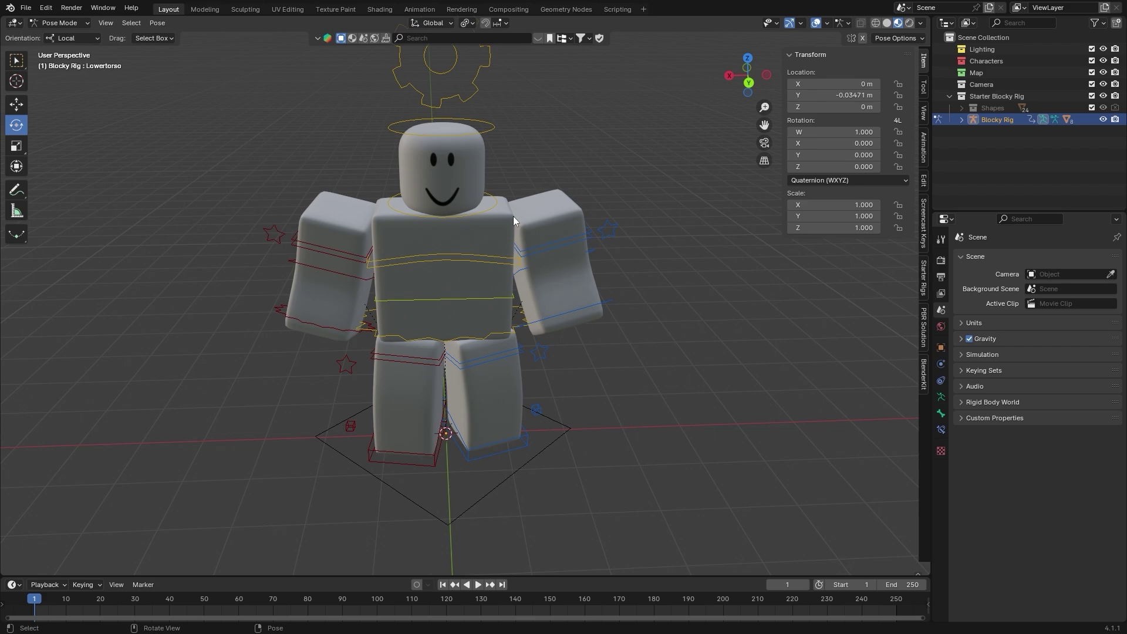
# Zoom in and back out to check the Blocky Rig's upper torso.
pyautogui.scroll(3, 738, 276)
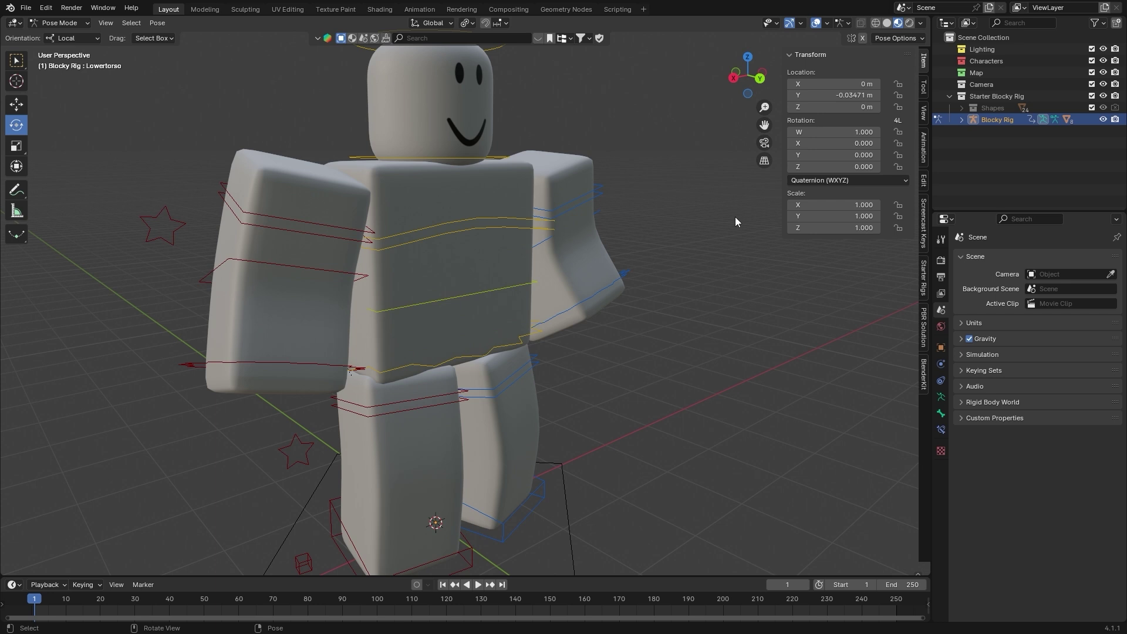
pyautogui.scroll(-2, 699, 191)
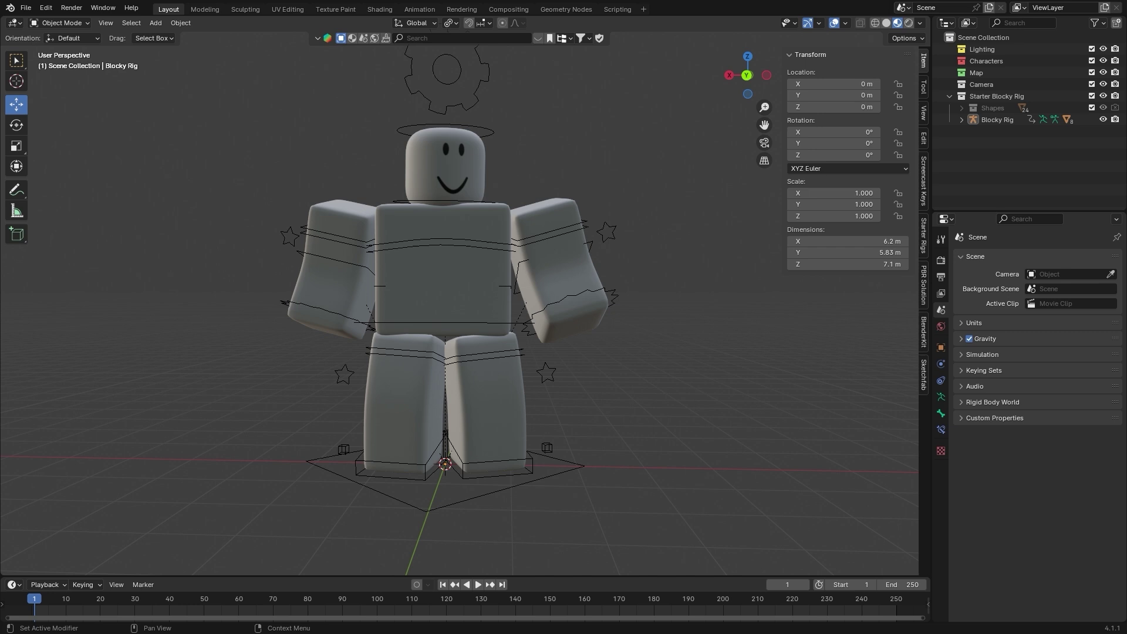
# Orbit around the Blocky Rig at an angle, briefly selecting and deselecting it.
pyautogui.moveTo(529, 411); pyautogui.dragTo(554, 456, button='middle')
pyautogui.click(554, 456)
pyautogui.click(591, 434)
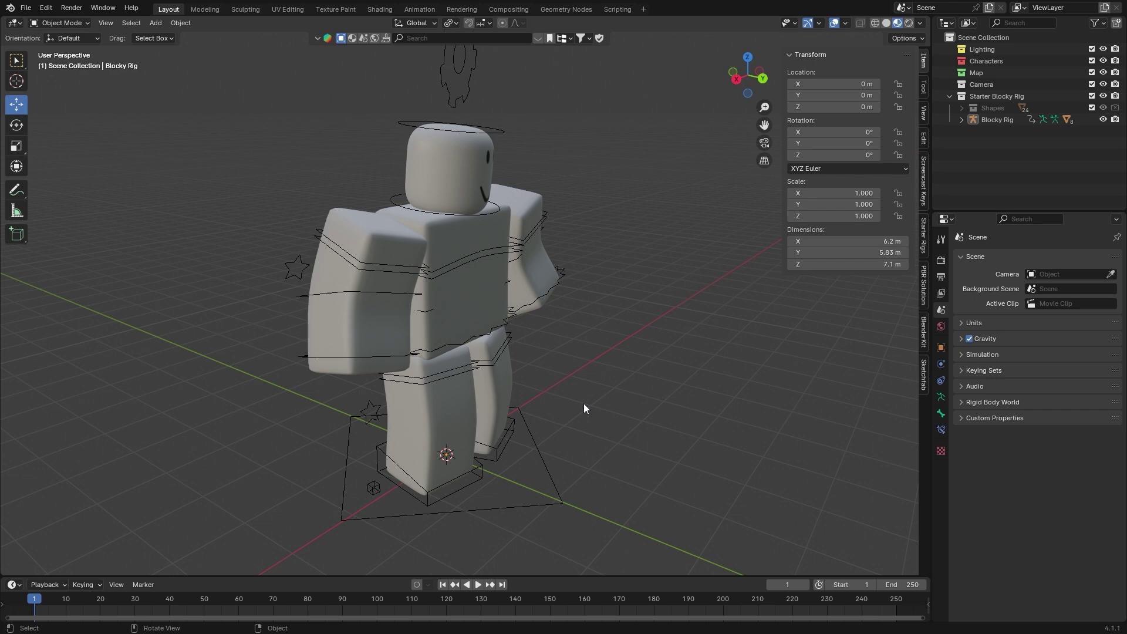
pyautogui.moveTo(584, 403); pyautogui.dragTo(543, 390, button='middle')
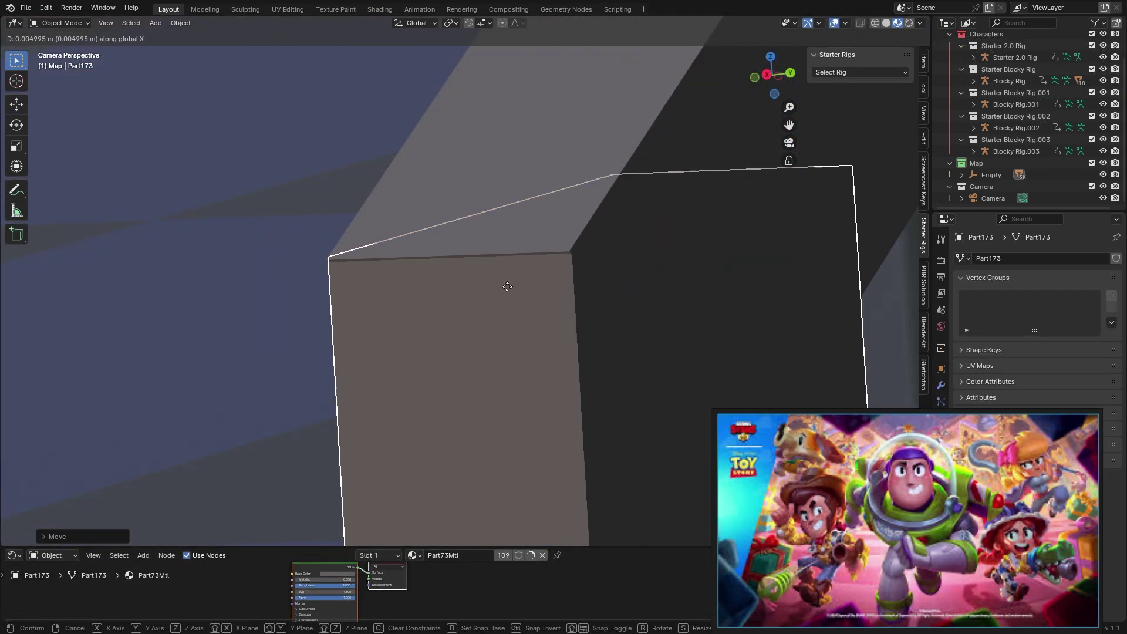
# Move a diner part along X, delete the table, then select the purple character's head and right arm.
pyautogui.click(507, 287)
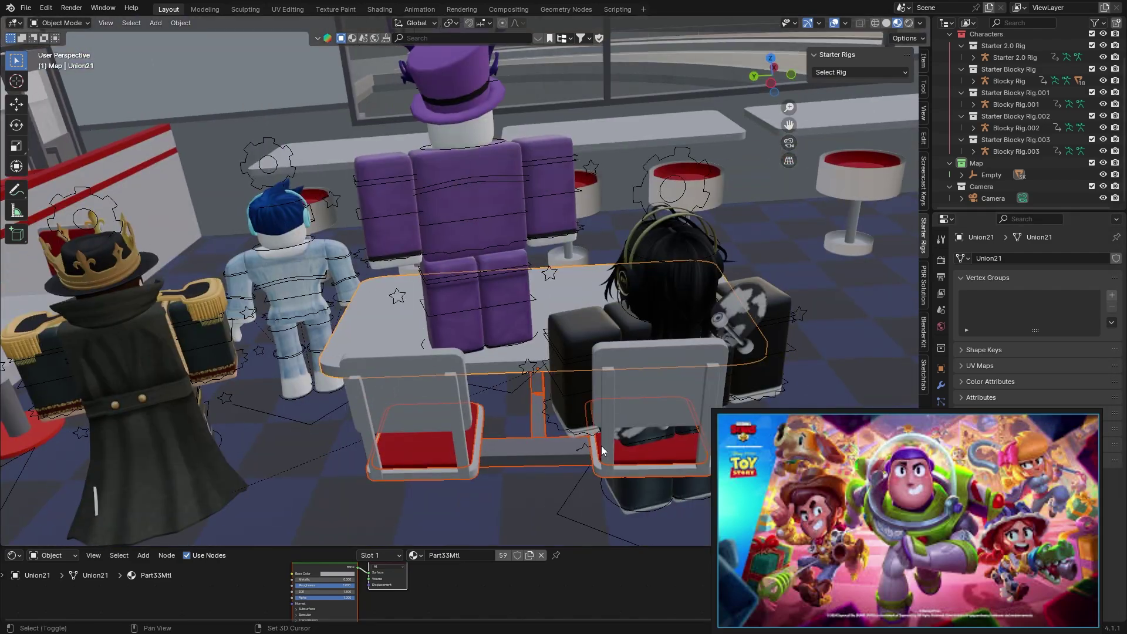
pyautogui.press('Delete')
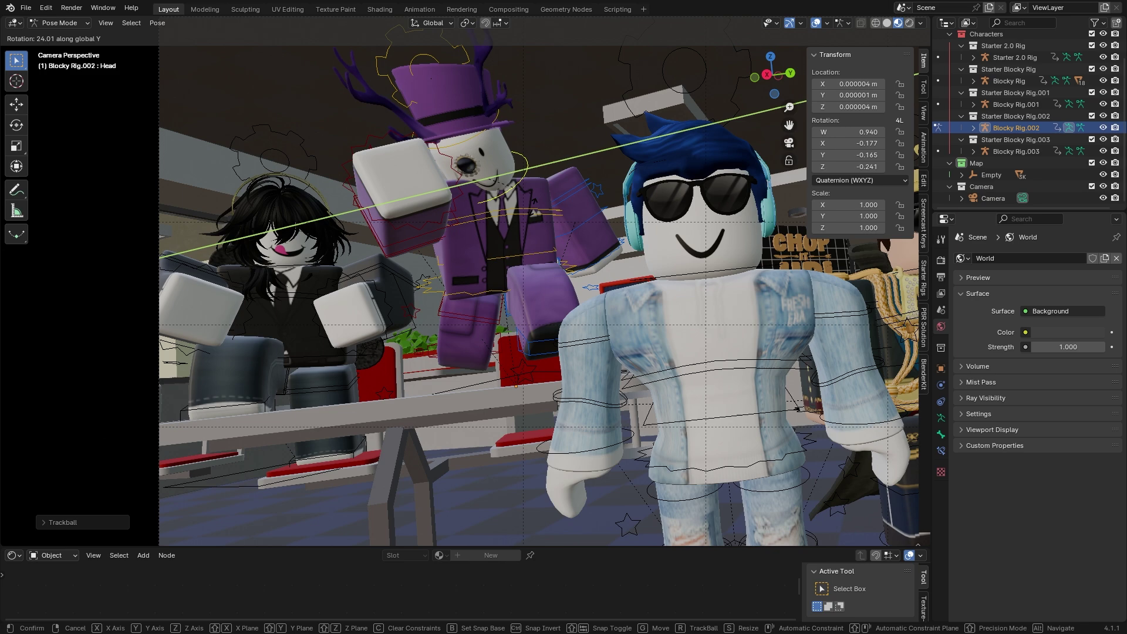
pyautogui.click(565, 166)
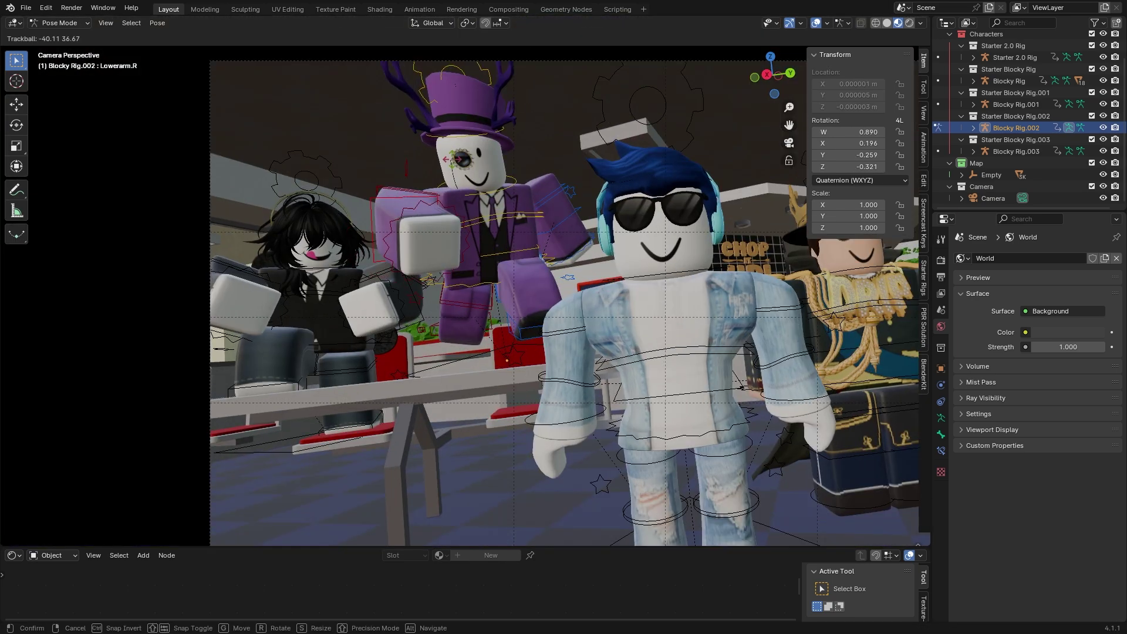
pyautogui.click(462, 230)
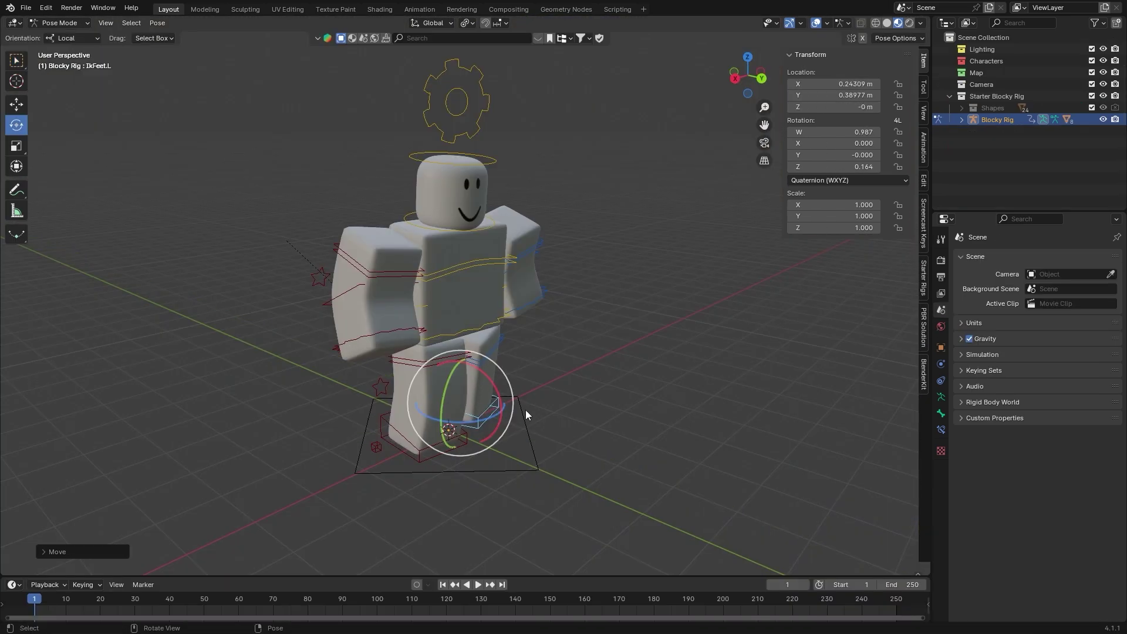
# Shift the lower torso sideways along the X axis.
pyautogui.moveTo(527, 410); pyautogui.dragTo(352, 394, button='middle')
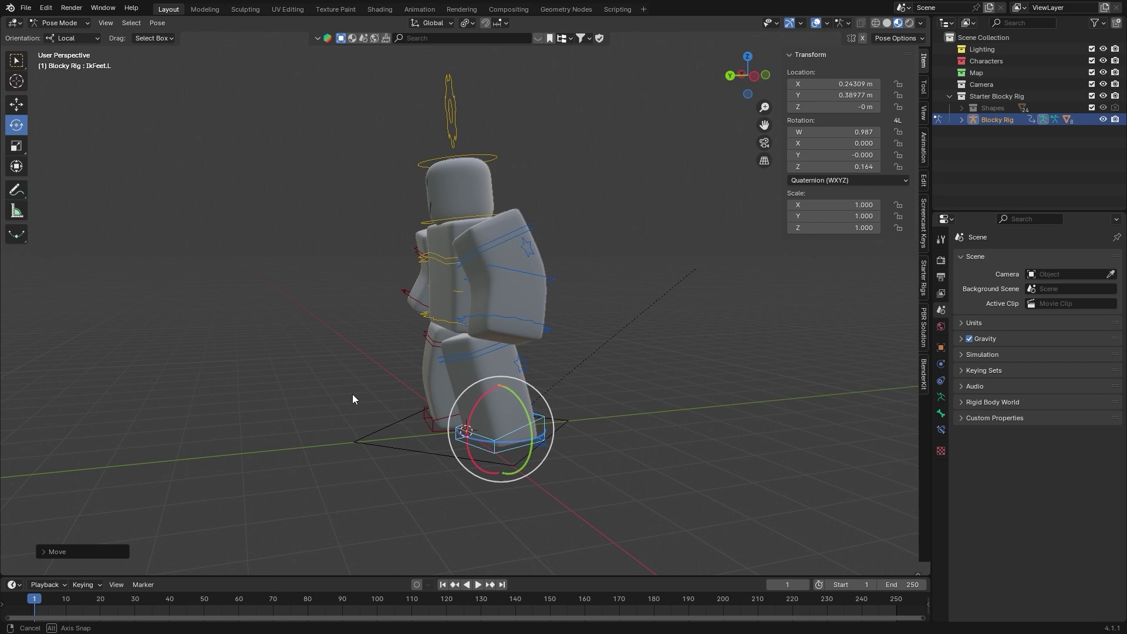
pyautogui.moveTo(497, 413); pyautogui.dragTo(524, 359, button='middle')
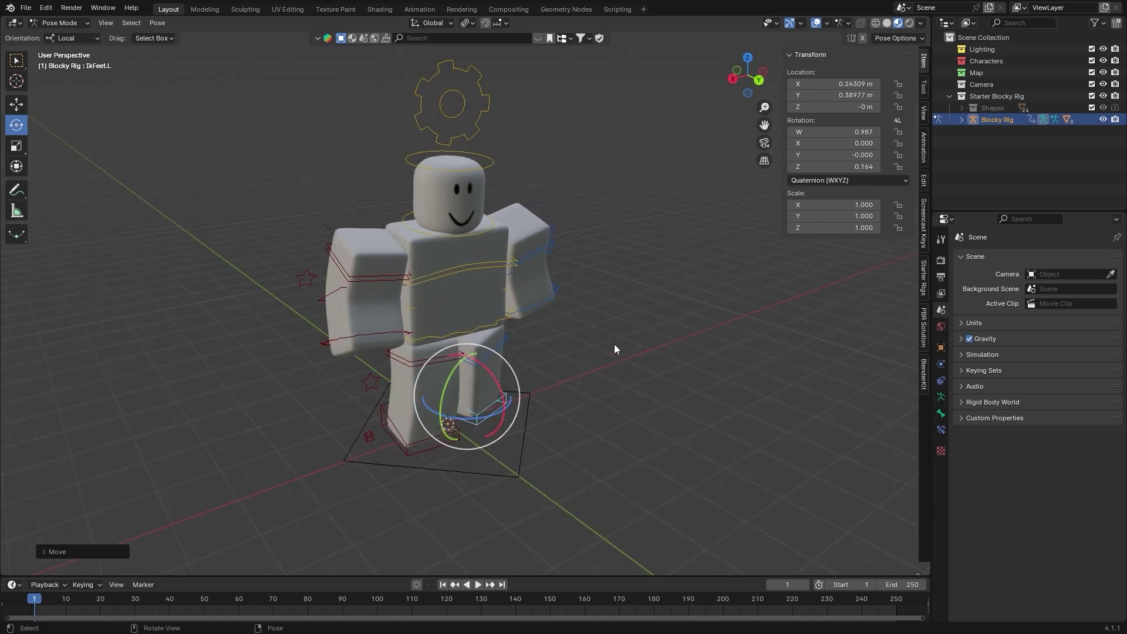
pyautogui.moveTo(614, 344); pyautogui.dragTo(570, 281, button='middle')
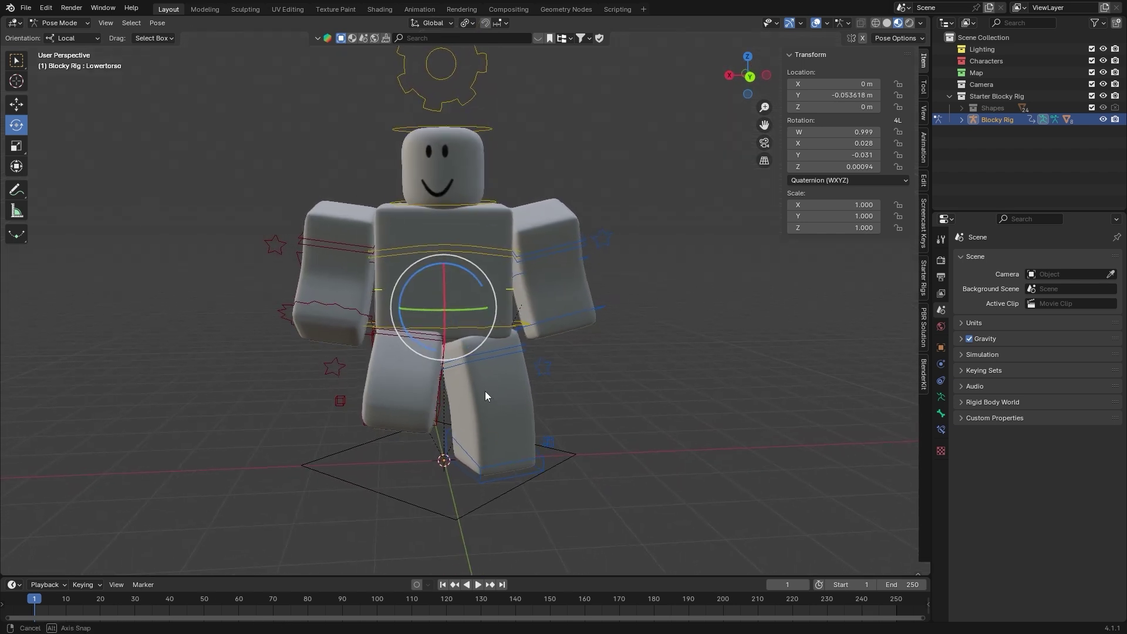
pyautogui.press('g')
pyautogui.press('y')
pyautogui.press('x')
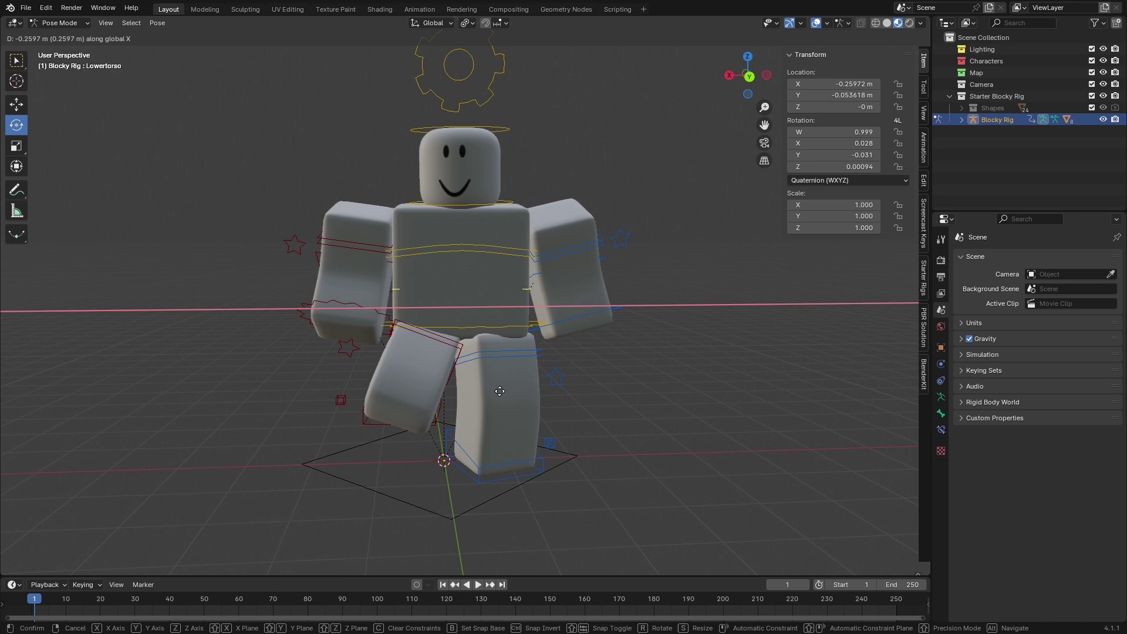
pyautogui.click(500, 391)
pyautogui.moveTo(500, 391); pyautogui.dragTo(474, 403, button='middle')
# Move the right foot control along X so the leg lifts into a stride.
pyautogui.click(365, 404)
pyautogui.press('g')
pyautogui.press('x')
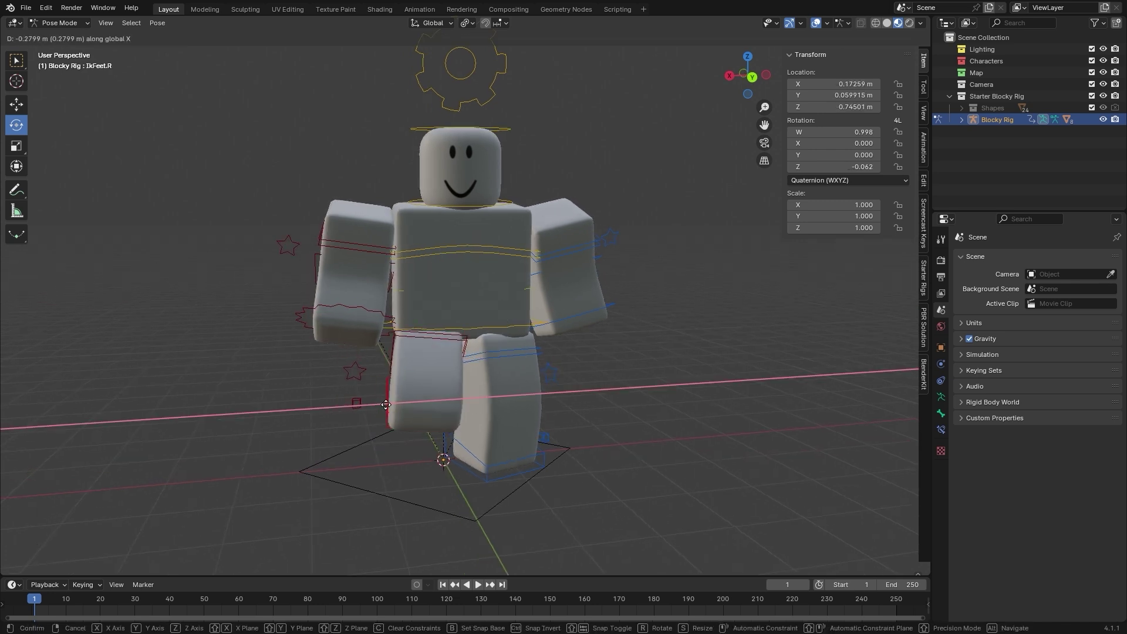
pyautogui.click(392, 402)
pyautogui.moveTo(483, 320); pyautogui.dragTo(492, 383, button='middle')
pyautogui.click(491, 294)
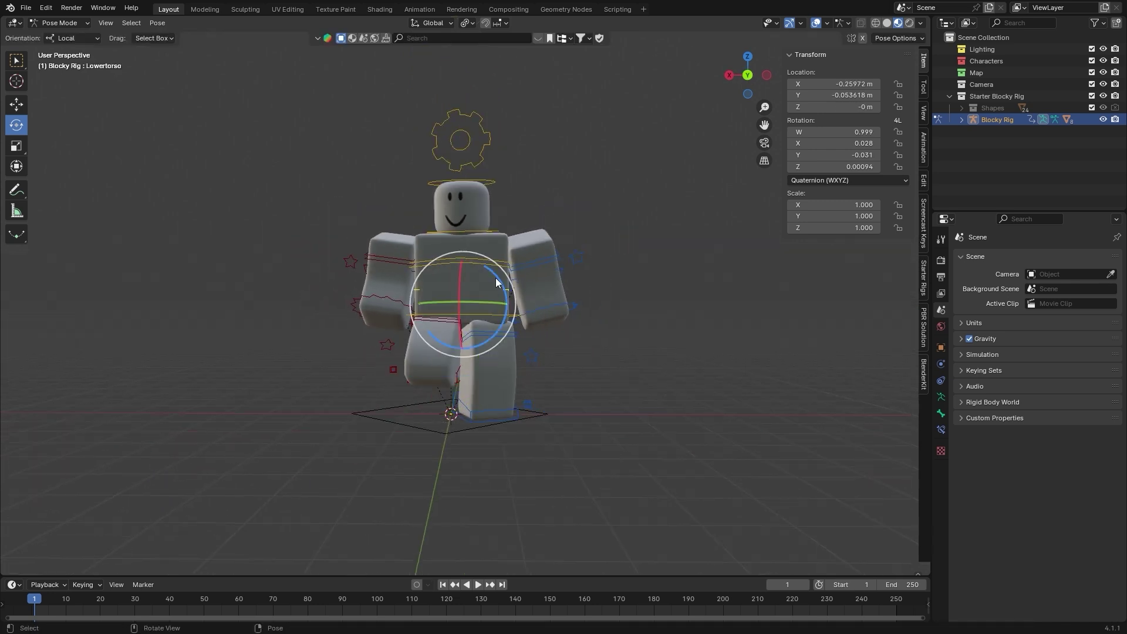
# Twist the lower torso around its vertical axis.
pyautogui.moveTo(496, 277); pyautogui.dragTo(504, 282)
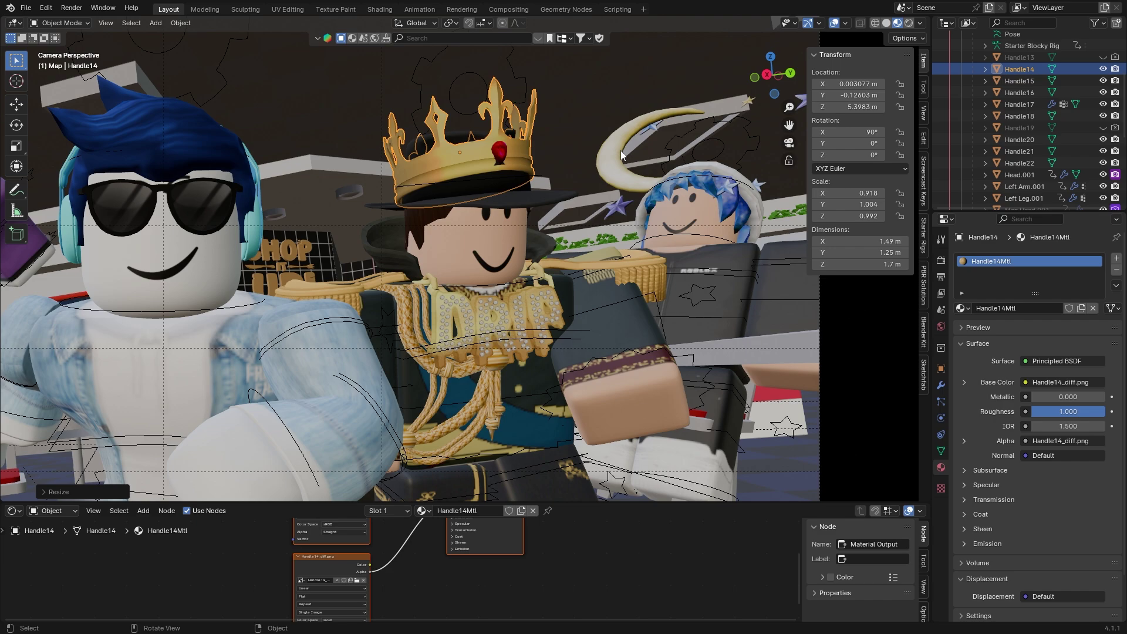
pyautogui.scroll(4, 646, 234)
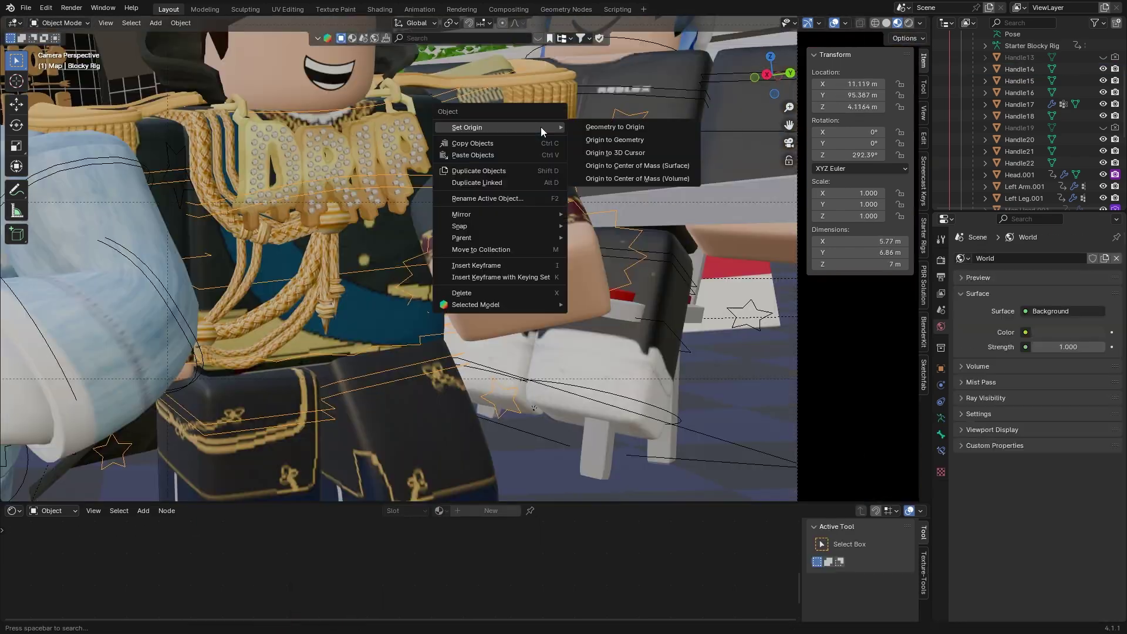
pyautogui.click(541, 126)
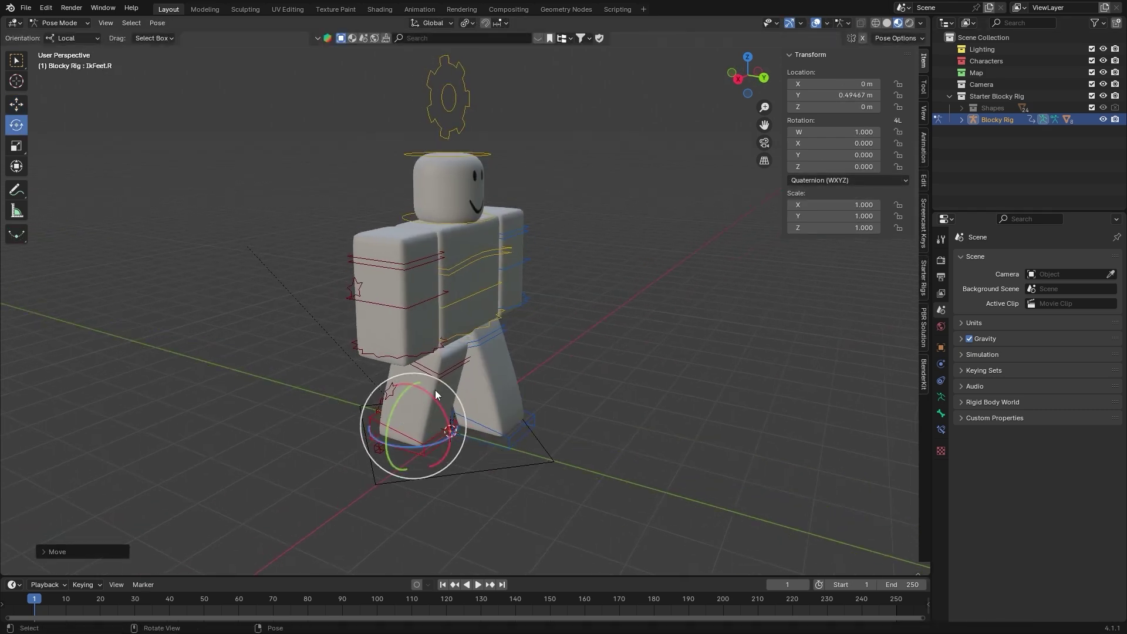
# Rotate the right upper arm around the X axis.
pyautogui.moveTo(779, 290); pyautogui.dragTo(532, 263, button='middle')
pyautogui.click(547, 220)
pyautogui.press('g')
pyautogui.click(532, 263)
pyautogui.press('r')
pyautogui.press('x')
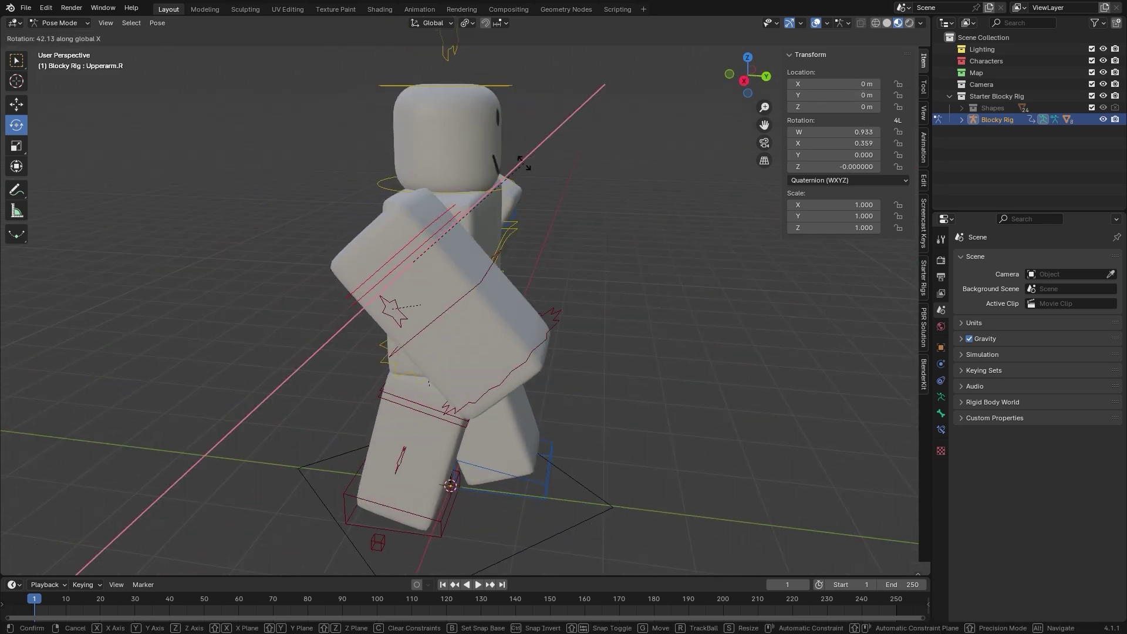
pyautogui.click(525, 170)
# Move the right upper arm sideways along the X axis.
pyautogui.moveTo(525, 171); pyautogui.dragTo(445, 295, button='middle')
pyautogui.click(445, 294)
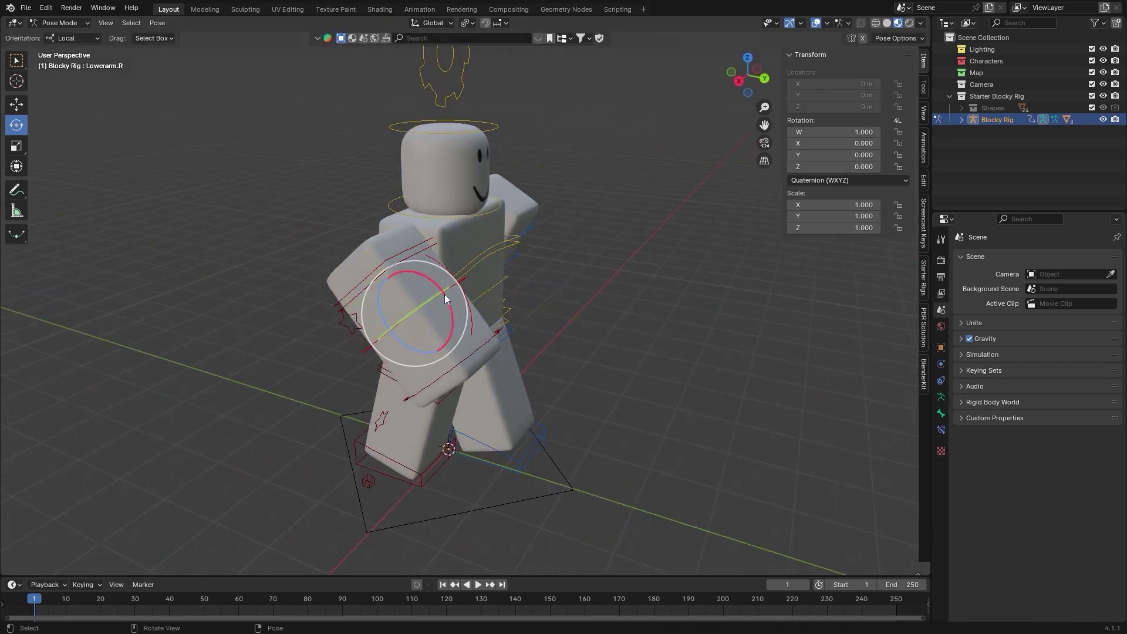
pyautogui.rightClick(438, 282)
pyautogui.click(397, 245)
pyautogui.click(398, 255)
pyautogui.press('g')
pyautogui.press('x')
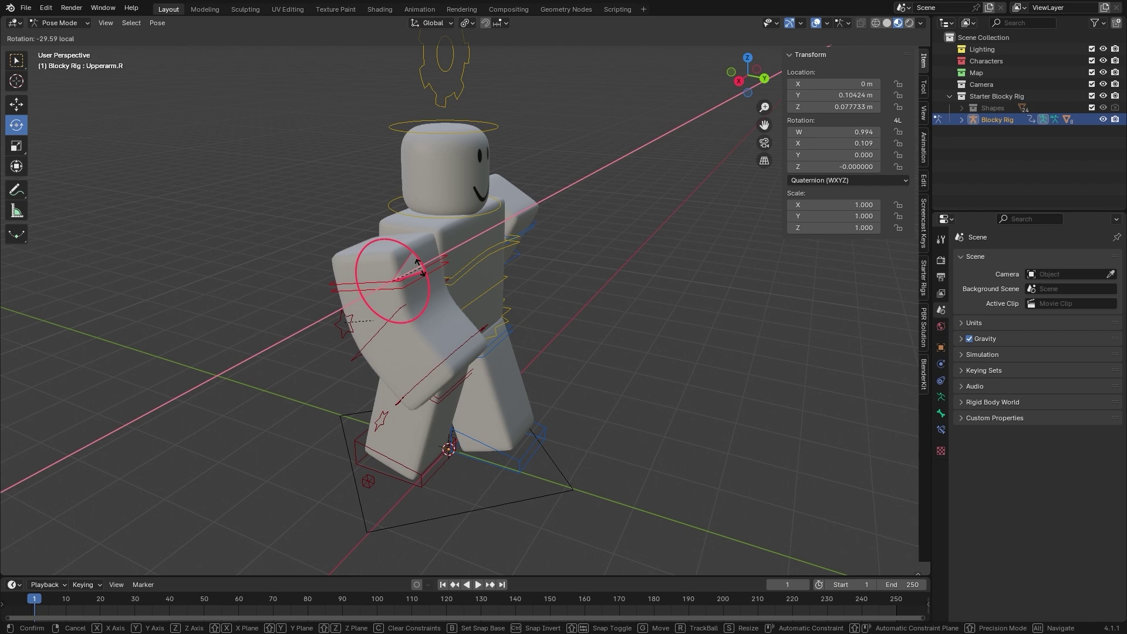
pyautogui.click(475, 290)
pyautogui.moveTo(476, 290); pyautogui.dragTo(487, 242, button='middle')
# Move the left upper arm front-to-back along Y, then undo it.
pyautogui.click(486, 242)
pyautogui.press('g')
pyautogui.press('y')
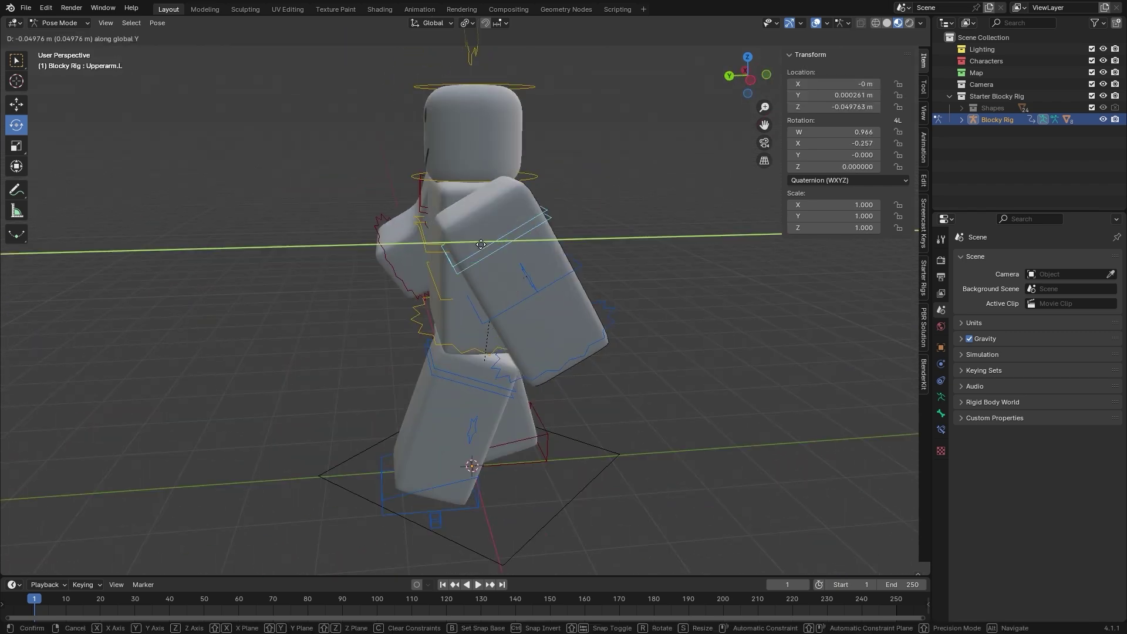
pyautogui.moveTo(569, 275); pyautogui.dragTo(439, 311, button='middle')
pyautogui.hotkey('ctrl', 'z')
pyautogui.click(508, 427)
# Shift the lower torso vertically along the Z axis.
pyautogui.click(471, 286)
pyautogui.press('g')
pyautogui.press('z')
pyautogui.click(471, 287)
pyautogui.click(415, 471)
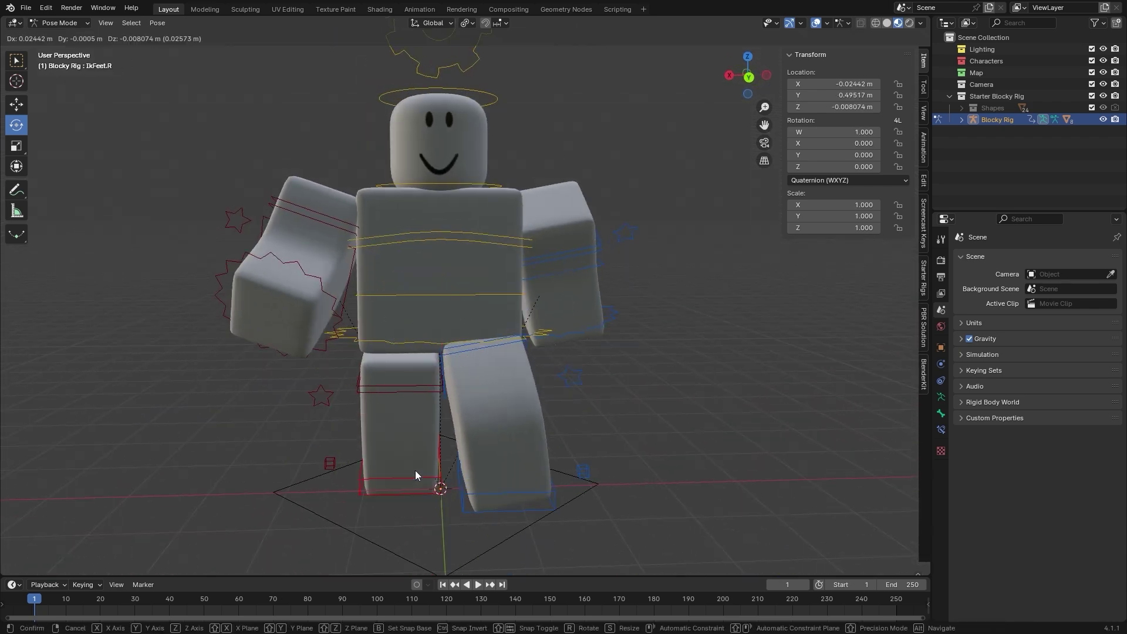
pyautogui.moveTo(414, 471); pyautogui.dragTo(499, 205, button='middle')
# Tilt the upper torso forward around the X axis.
pyautogui.click(496, 194)
pyautogui.press('r')
pyautogui.press('x')
pyautogui.press('r')
pyautogui.press('x')
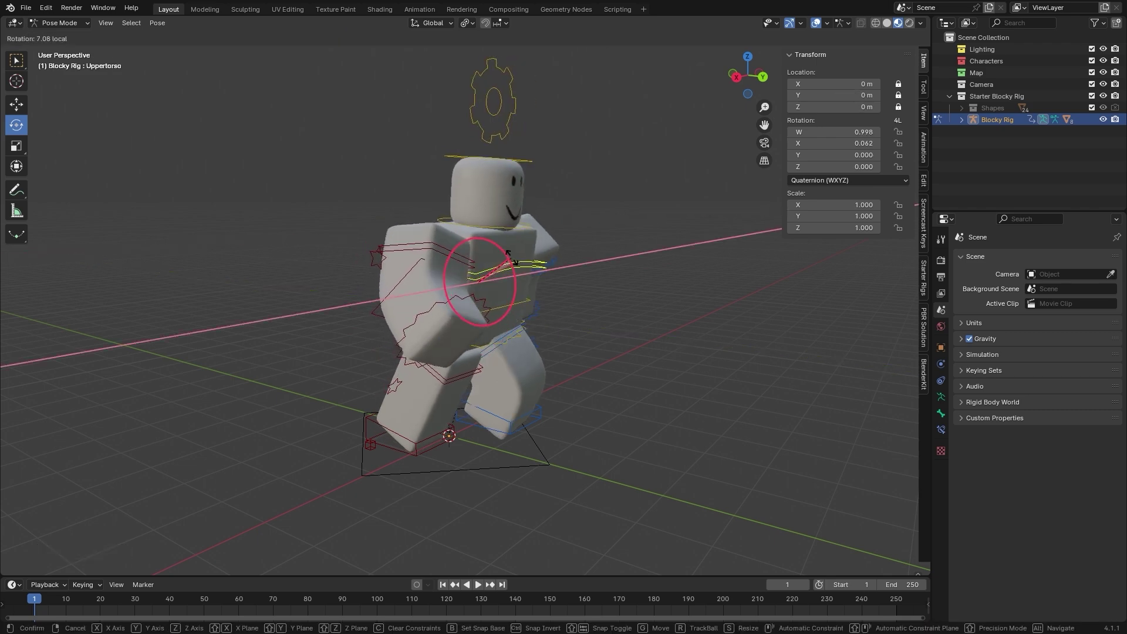
pyautogui.click(539, 247)
pyautogui.click(546, 233)
pyautogui.moveTo(473, 281); pyautogui.dragTo(529, 277, button='middle')
pyautogui.click(516, 241)
pyautogui.press('r')
pyautogui.press('x')
pyautogui.rightClick(464, 258)
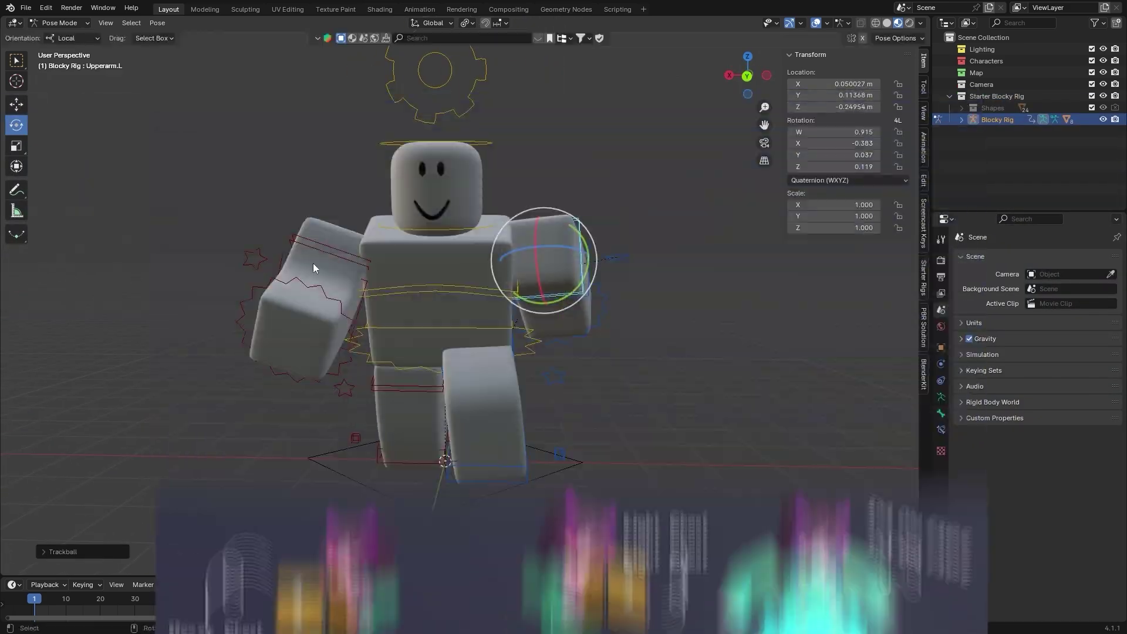
# Freely rotate the right upper arm into a new swing position.
pyautogui.click(312, 263)
pyautogui.press('r')
pyautogui.press('r')
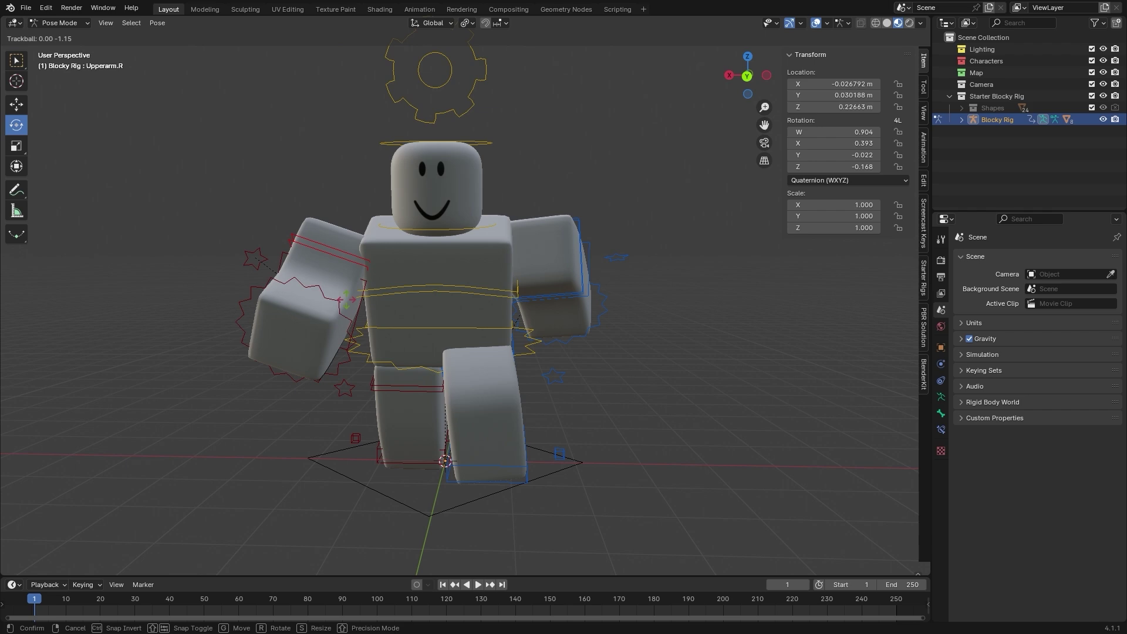
pyautogui.click(356, 288)
pyautogui.click(471, 235)
pyautogui.moveTo(515, 281); pyautogui.dragTo(423, 285, button='middle')
# Try moving the lower torso along Z, X and Y, then cancel.
pyautogui.click(499, 275)
pyautogui.press('g')
pyautogui.press('z')
pyautogui.press('x')
pyautogui.press('y')
pyautogui.press('Escape')
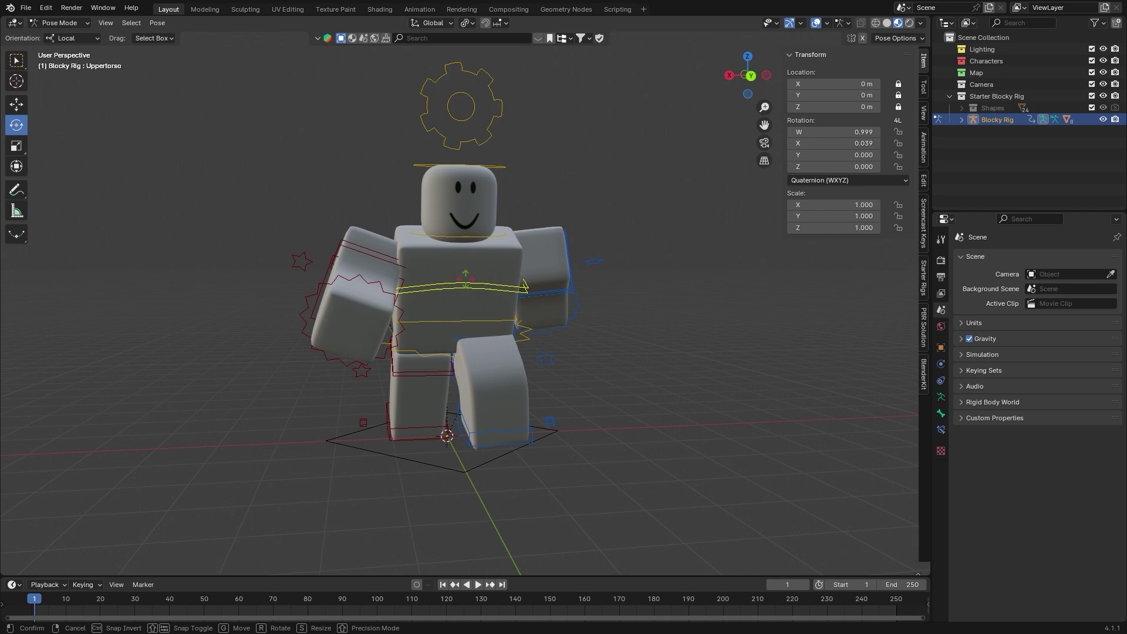
# Turn the head freely and adjust the upper torso's rotation.
pyautogui.click(478, 232)
pyautogui.press('r')
pyautogui.press('r')
pyautogui.click(537, 253)
pyautogui.click(479, 253)
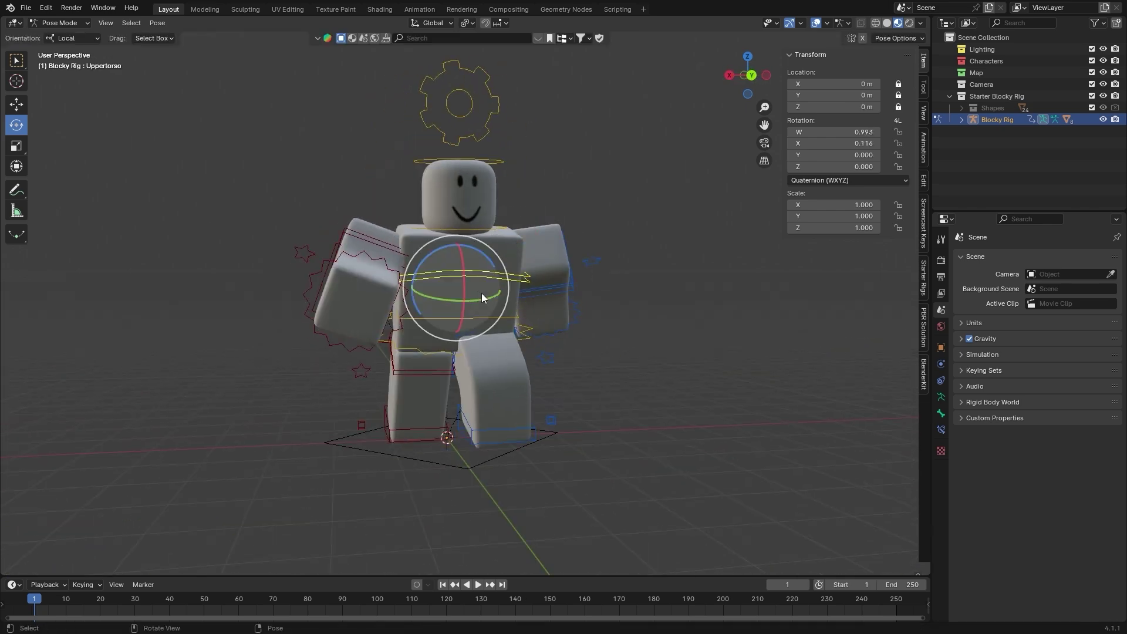
pyautogui.moveTo(484, 250); pyautogui.dragTo(469, 256, button='middle')
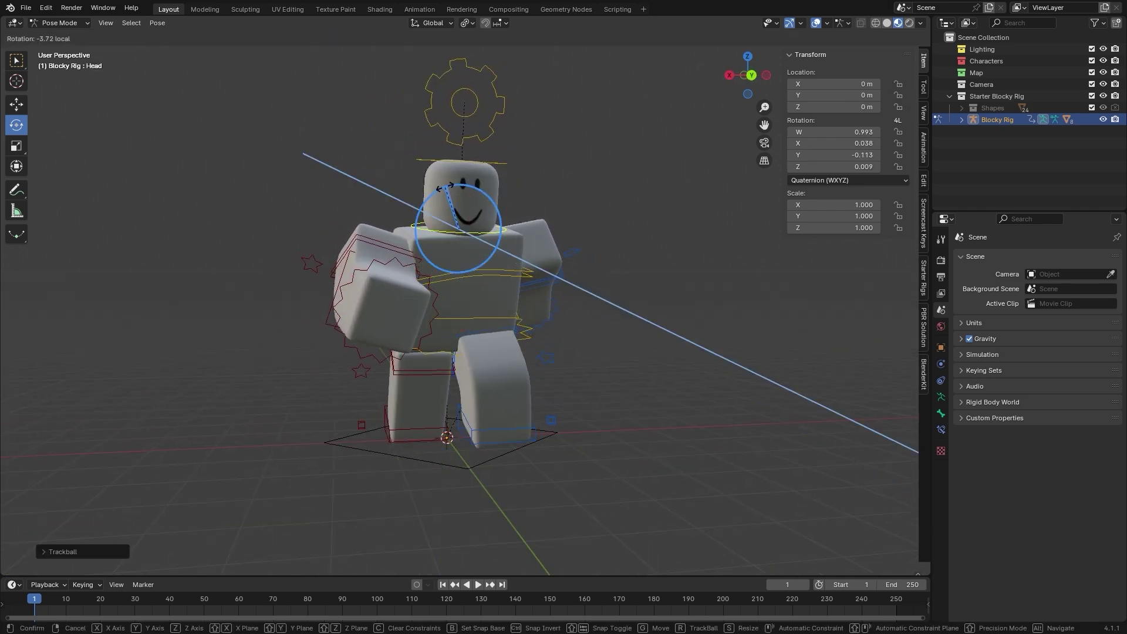
pyautogui.moveTo(469, 256); pyautogui.dragTo(459, 262)
pyautogui.click(446, 259)
# Refine the right upper arm's swing with another free rotation.
pyautogui.click(355, 290)
pyautogui.press('r')
pyautogui.press('r')
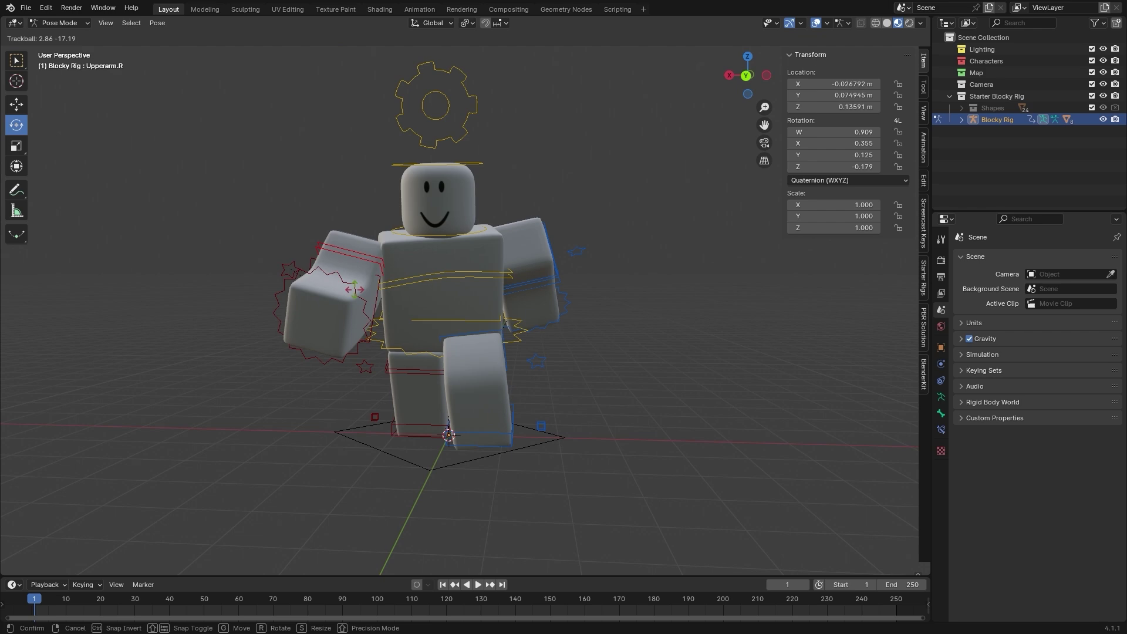
pyautogui.click(479, 265)
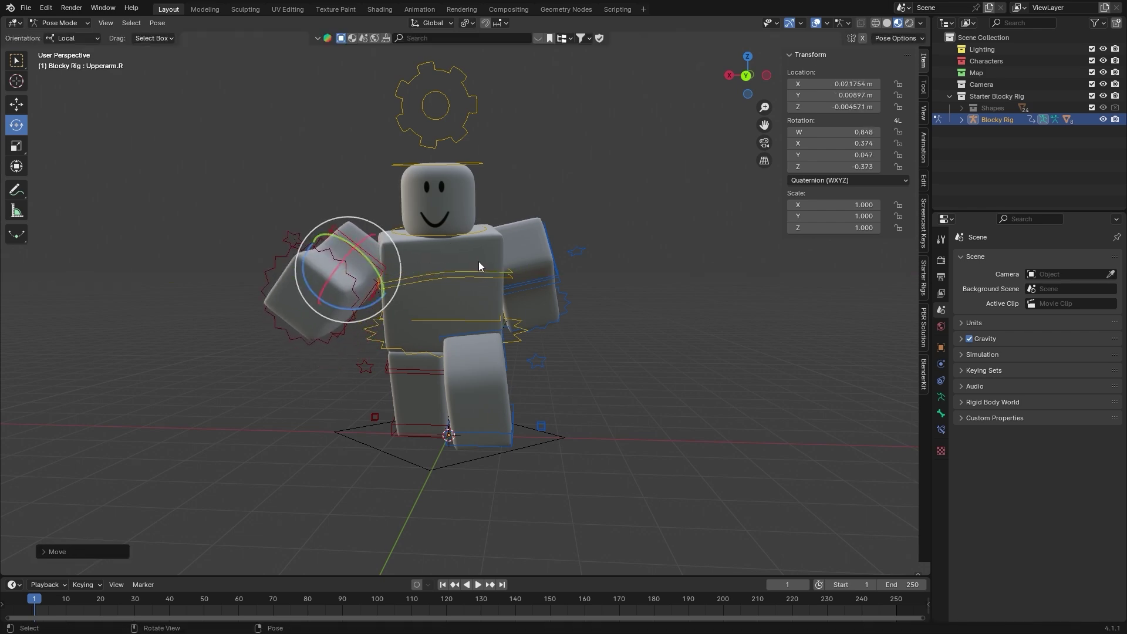
pyautogui.click(491, 275)
pyautogui.moveTo(491, 275); pyautogui.dragTo(422, 223, button='middle')
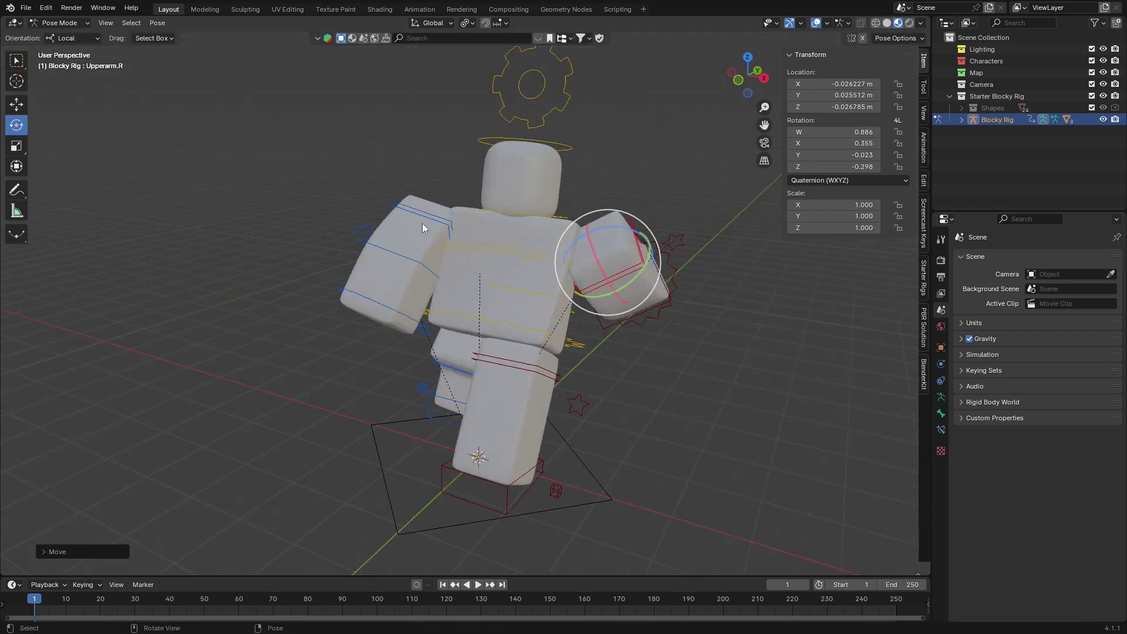
# Freely rotate the left upper arm, then view the rig from the front.
pyautogui.click(456, 225)
pyautogui.press('r')
pyautogui.press('r')
pyautogui.moveTo(442, 273); pyautogui.dragTo(366, 242, button='middle')
pyautogui.scroll(5, 366, 242)
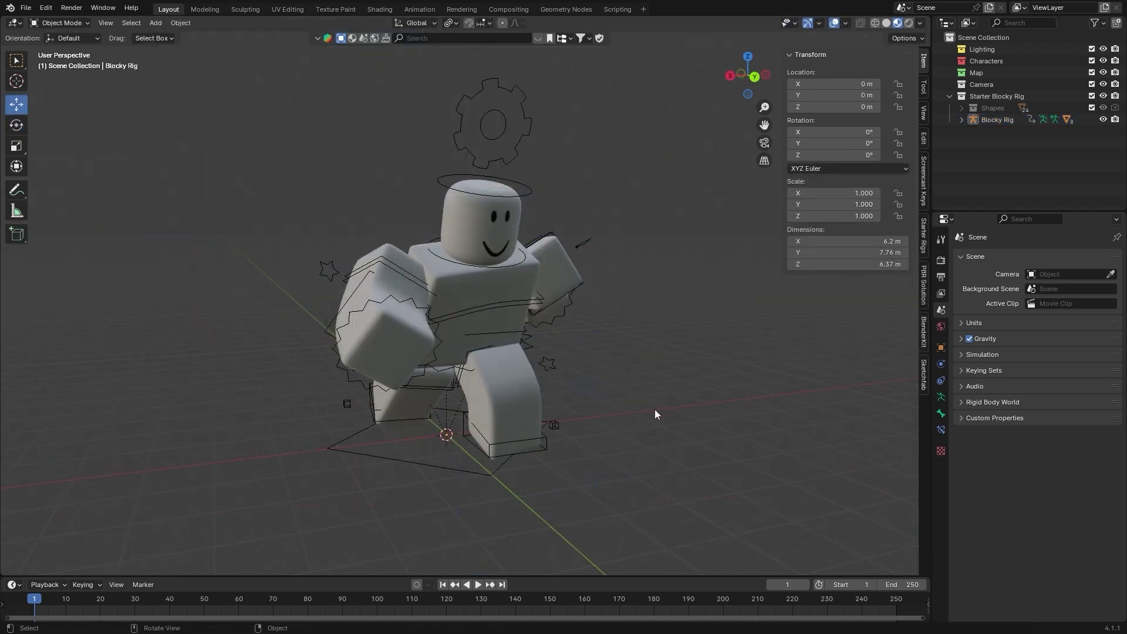
pyautogui.moveTo(654, 409); pyautogui.dragTo(826, 421, button='middle')
# In Pose Mode, move the rig's left foot inward and twist the right foot around the vertical axis.
pyautogui.scroll(4, 547, 386)
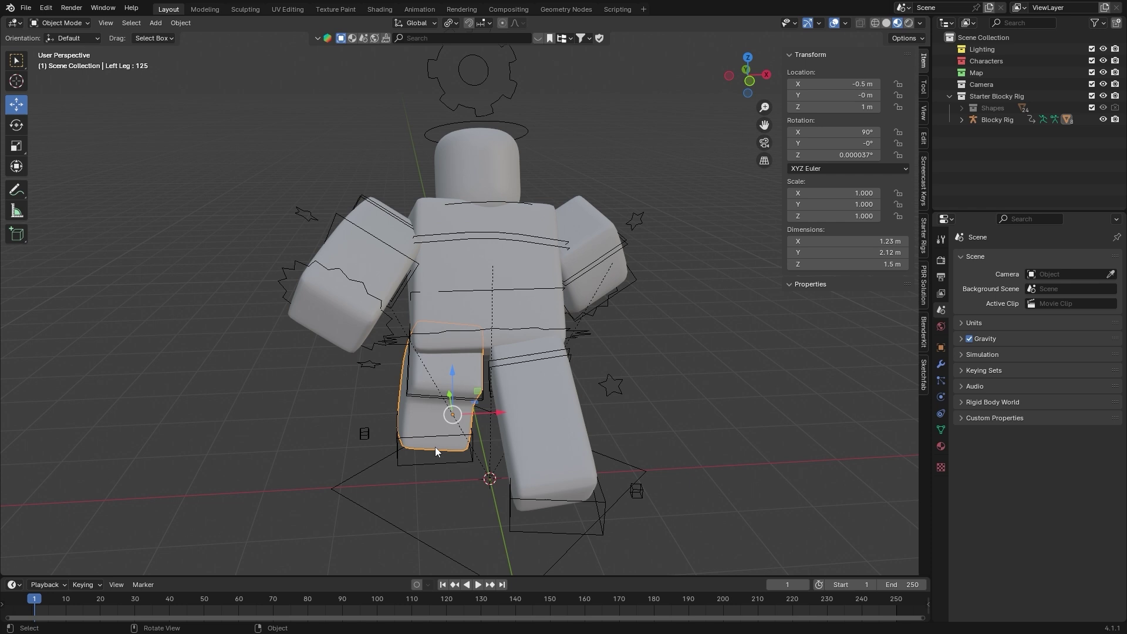
pyautogui.click(397, 446)
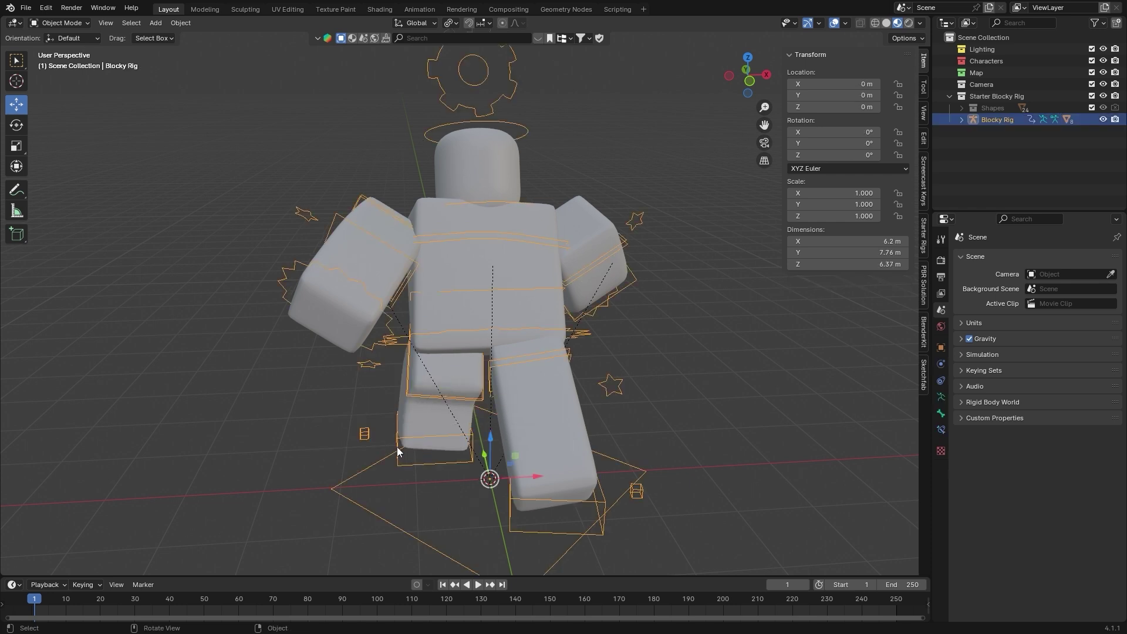
pyautogui.hotkey('ctrl', 'Tab')
pyautogui.hotkey('shift', 'space')
pyautogui.press('r')
pyautogui.moveTo(396, 442); pyautogui.dragTo(399, 439)
pyautogui.moveTo(468, 442); pyautogui.dragTo(557, 501, button='middle')
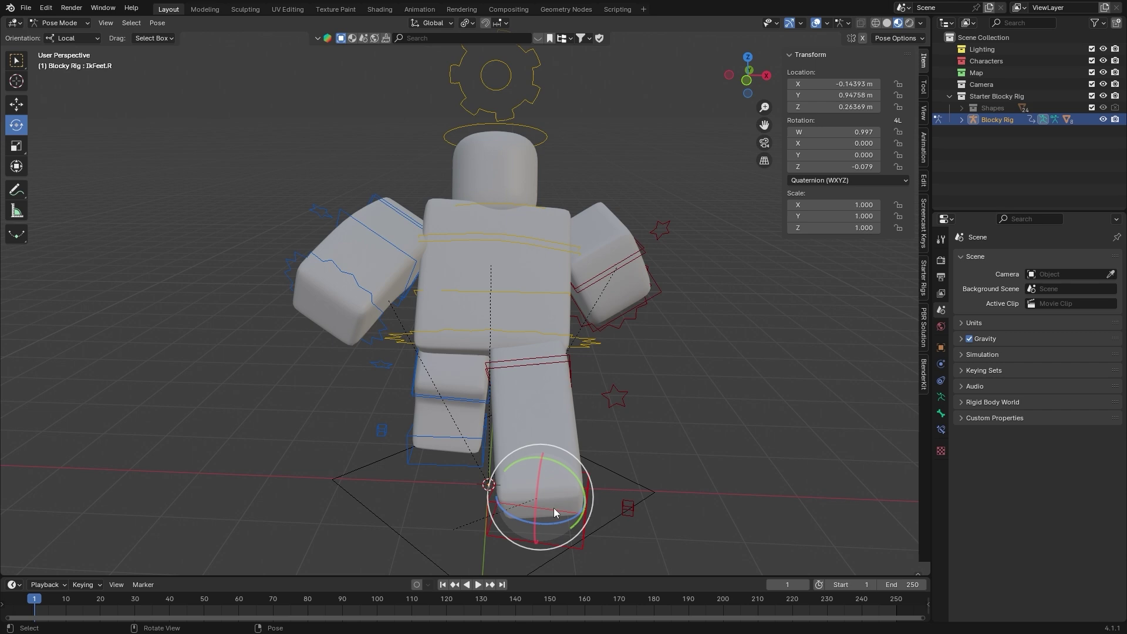
pyautogui.moveTo(554, 509); pyautogui.dragTo(535, 495)
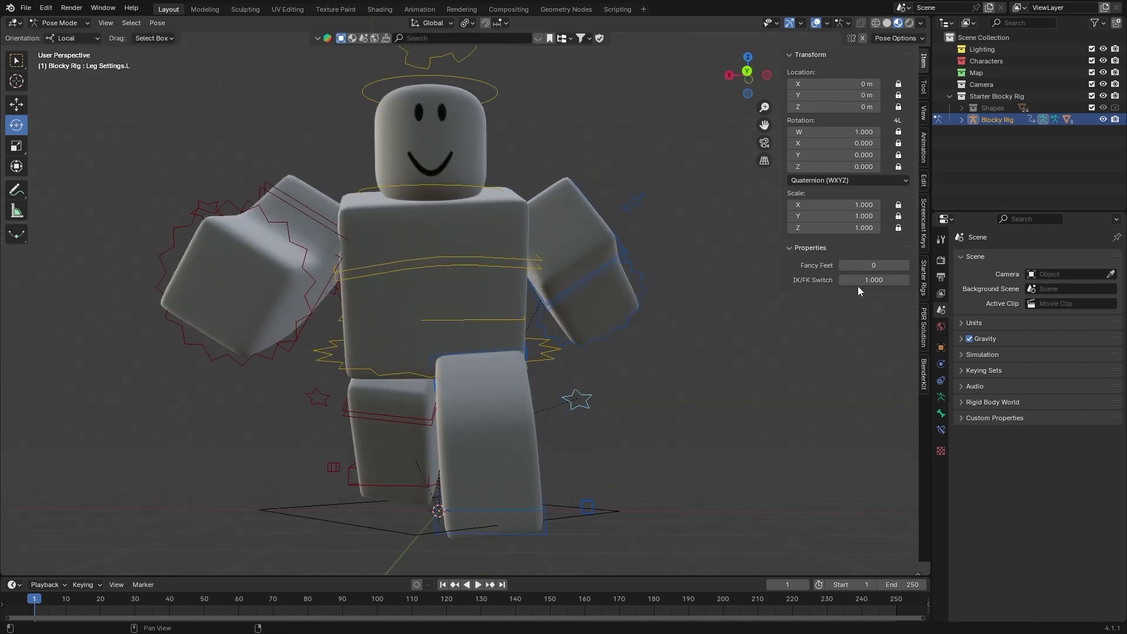
# From a side view, adjust the left foot control's height along Z.
pyautogui.moveTo(446, 505); pyautogui.dragTo(394, 498, button='middle')
pyautogui.click(368, 505)
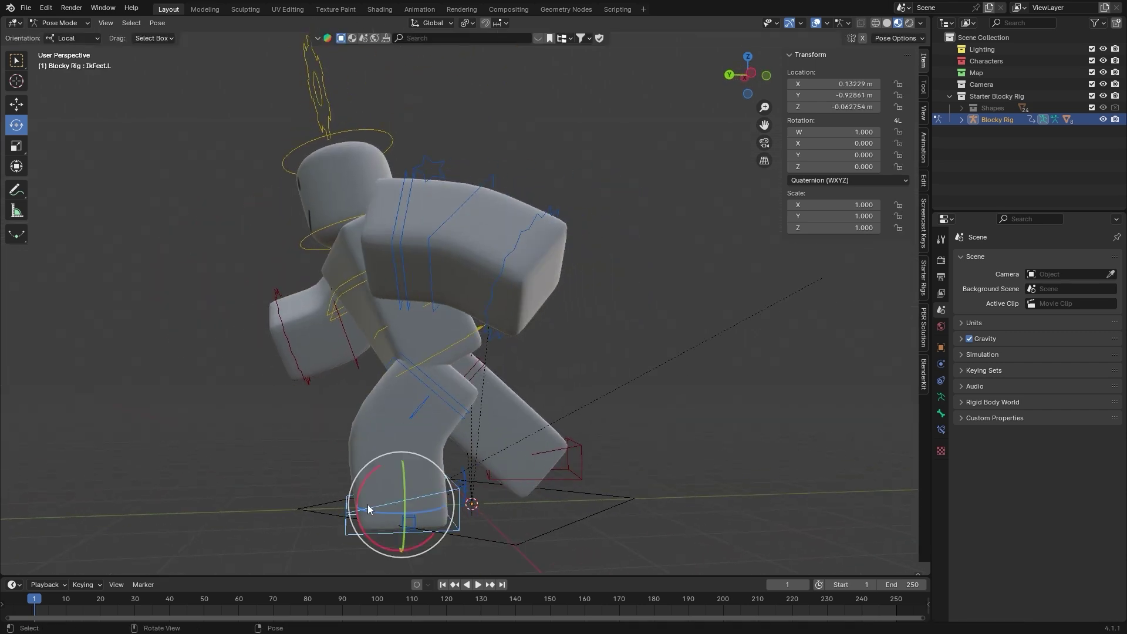
pyautogui.press('g')
pyautogui.press('z')
pyautogui.click(369, 509)
# Select the right foot control and inspect the stance from the front, from above and other angles.
pyautogui.click(557, 467)
pyautogui.moveTo(558, 466); pyautogui.dragTo(763, 448, button='middle')
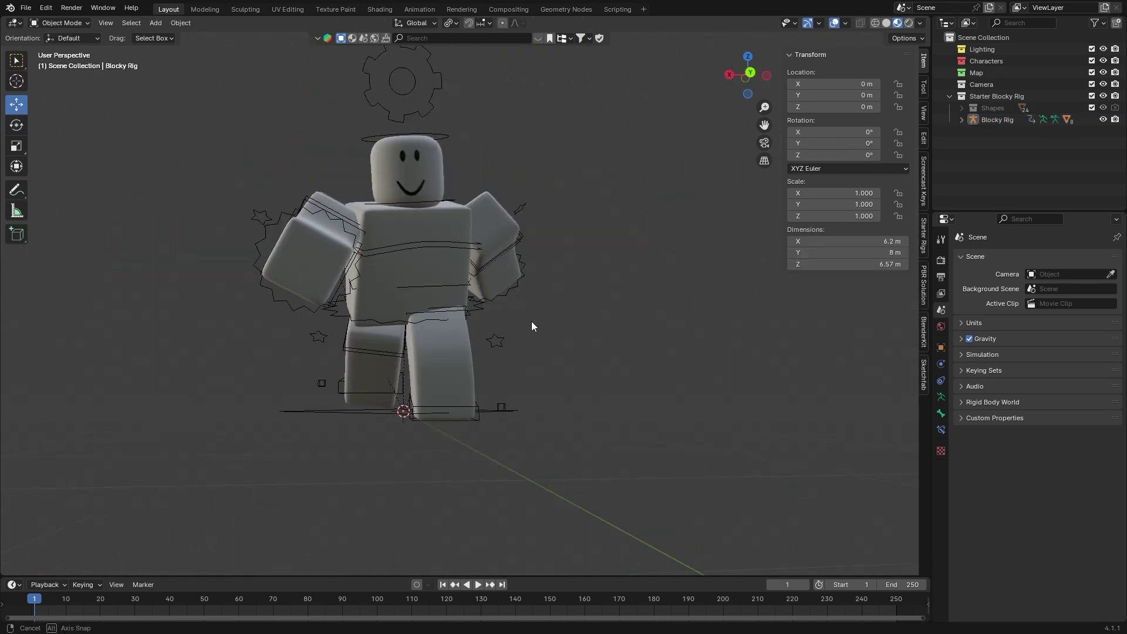
pyautogui.moveTo(531, 322); pyautogui.dragTo(449, 360, button='middle')
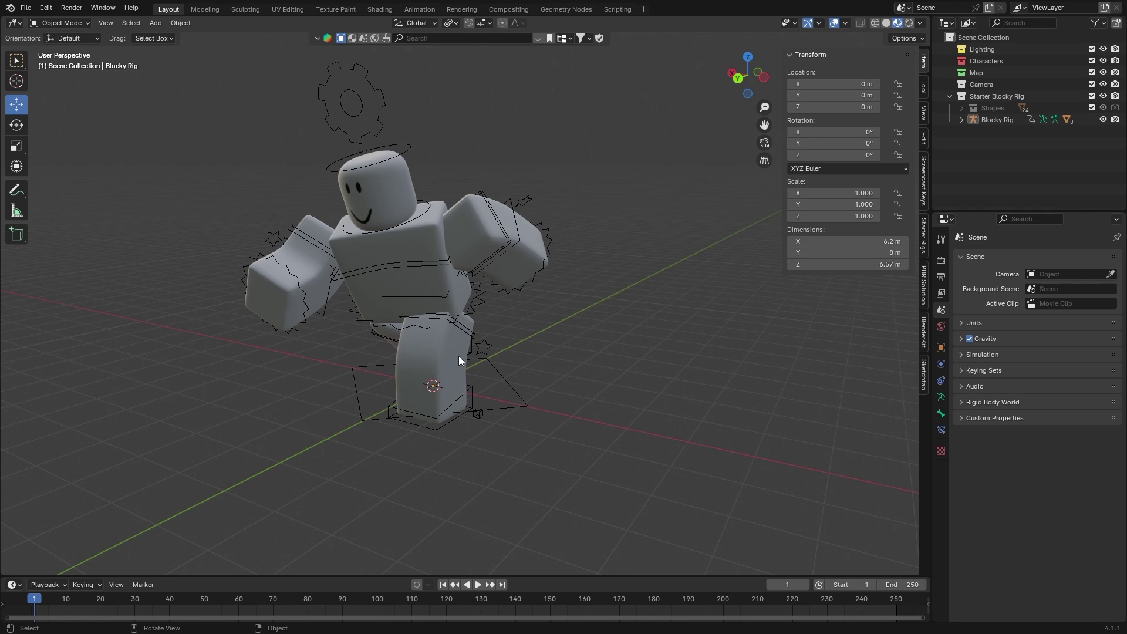
pyautogui.moveTo(460, 356); pyautogui.dragTo(523, 234, button='middle')
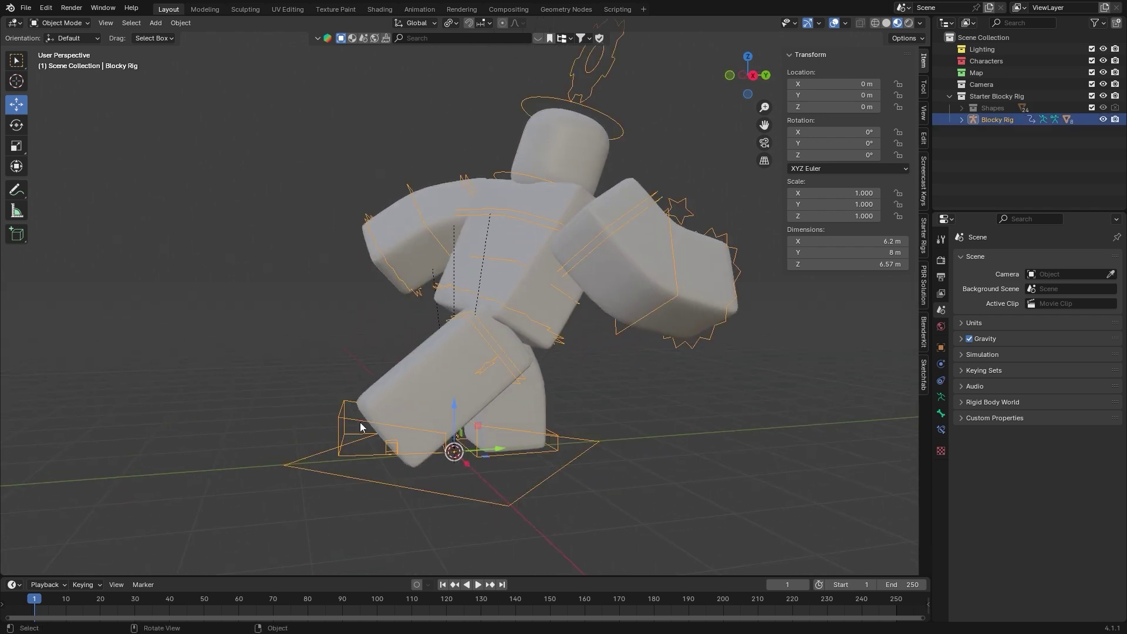
pyautogui.moveTo(484, 384); pyautogui.dragTo(495, 387, button='middle')
pyautogui.moveTo(288, 425); pyautogui.dragTo(549, 383, button='middle')
# In Pose Mode, raise the right foot IK control along Z.
pyautogui.hotkey('ctrl', 'Tab')
pyautogui.click(392, 383)
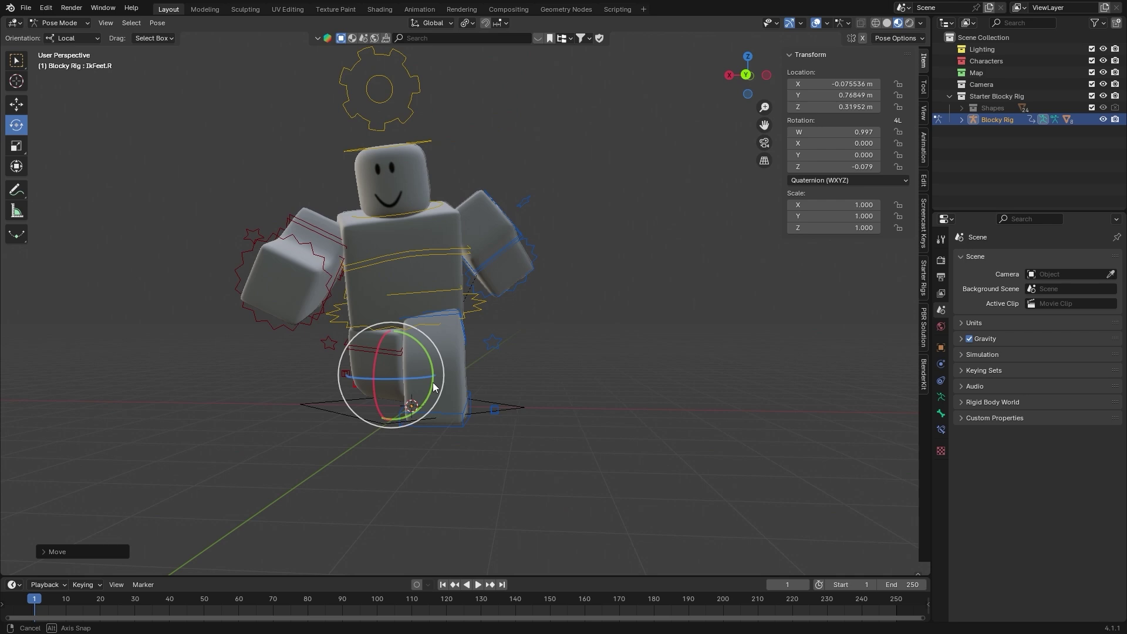
pyautogui.moveTo(432, 382); pyautogui.dragTo(456, 378, button='middle')
pyautogui.press('g')
pyautogui.press('z')
pyautogui.click(435, 375)
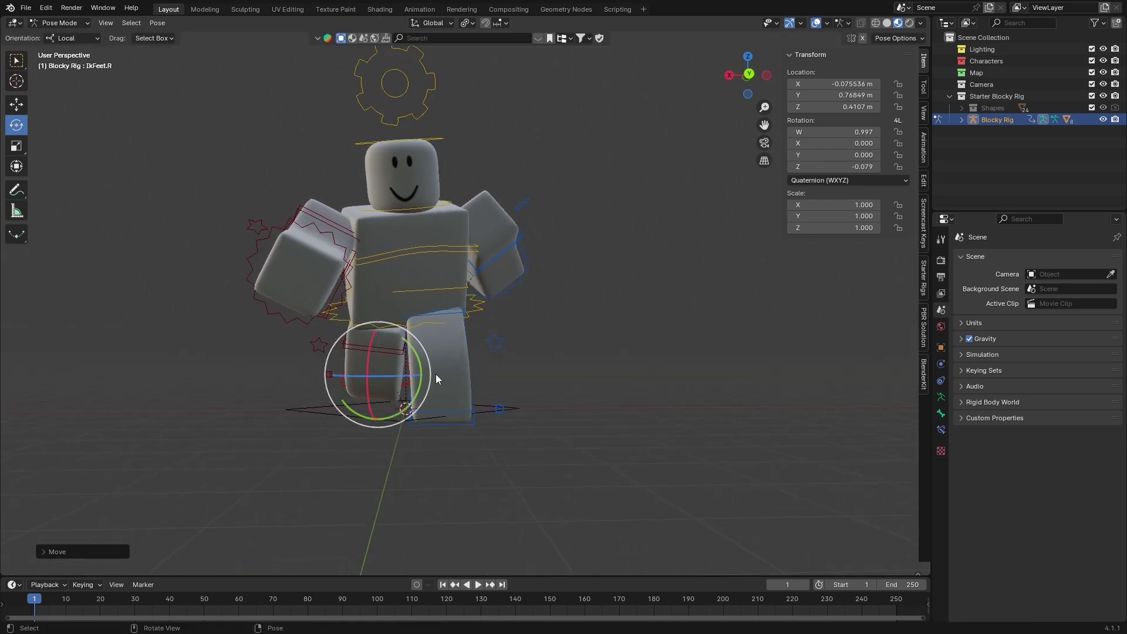
pyautogui.moveTo(495, 342); pyautogui.dragTo(578, 280, button='middle')
# Leave Pose Mode, deselect the rig and switch to an orthographic view from behind.
pyautogui.hotkey('ctrl', 'Tab')
pyautogui.click(652, 301)
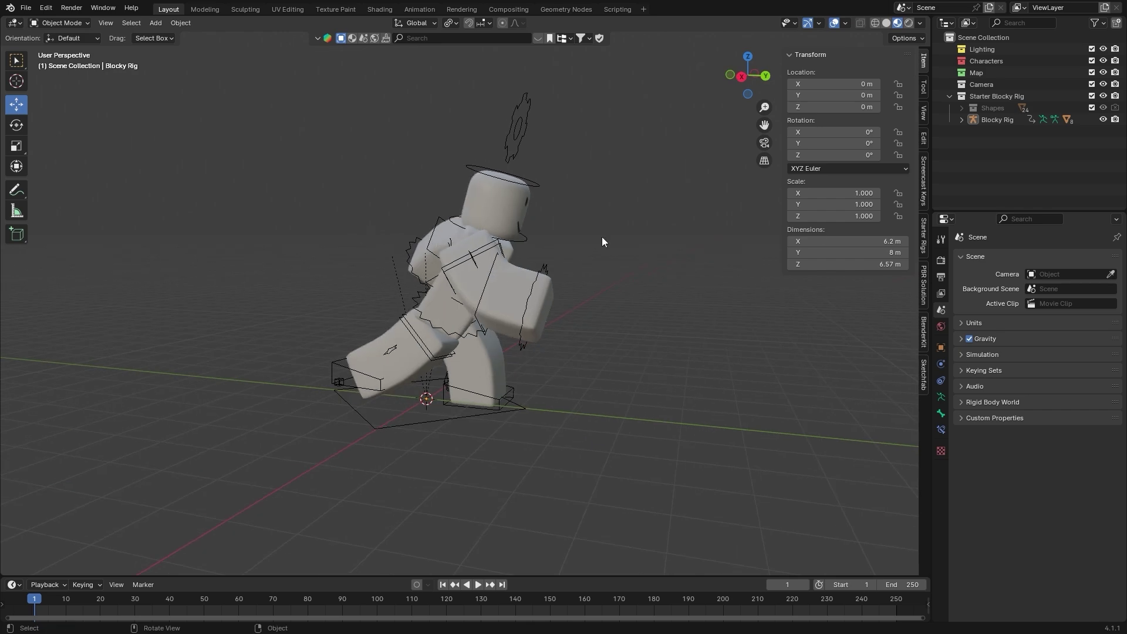
pyautogui.moveTo(504, 261); pyautogui.dragTo(401, 255, button='middle')
pyautogui.scroll(4, 411, 252)
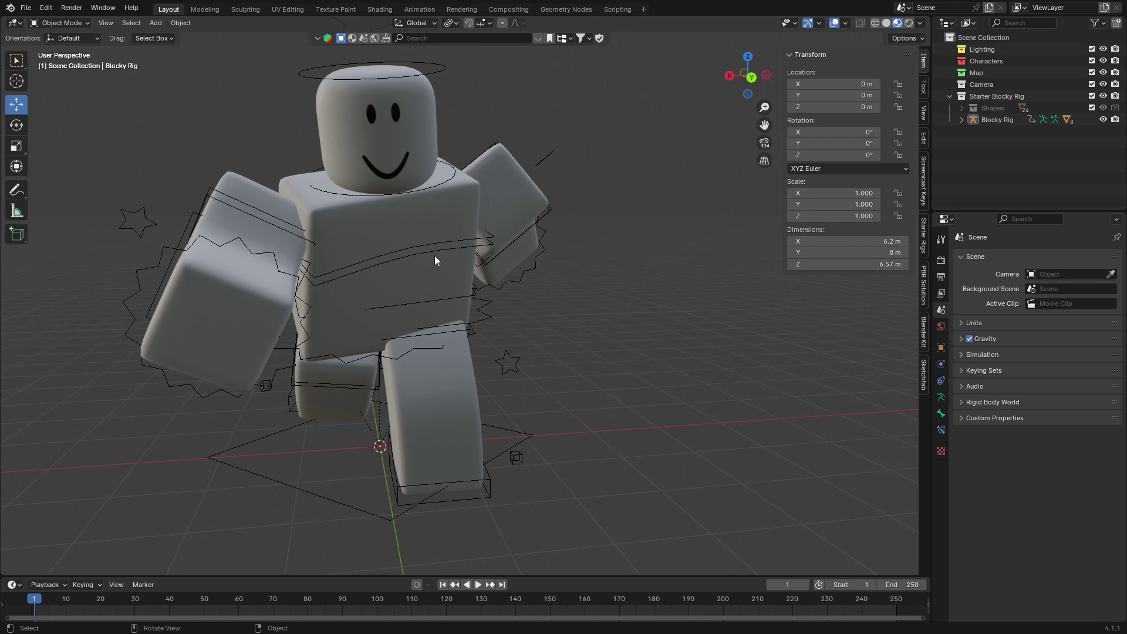
pyautogui.scroll(-5, 418, 231)
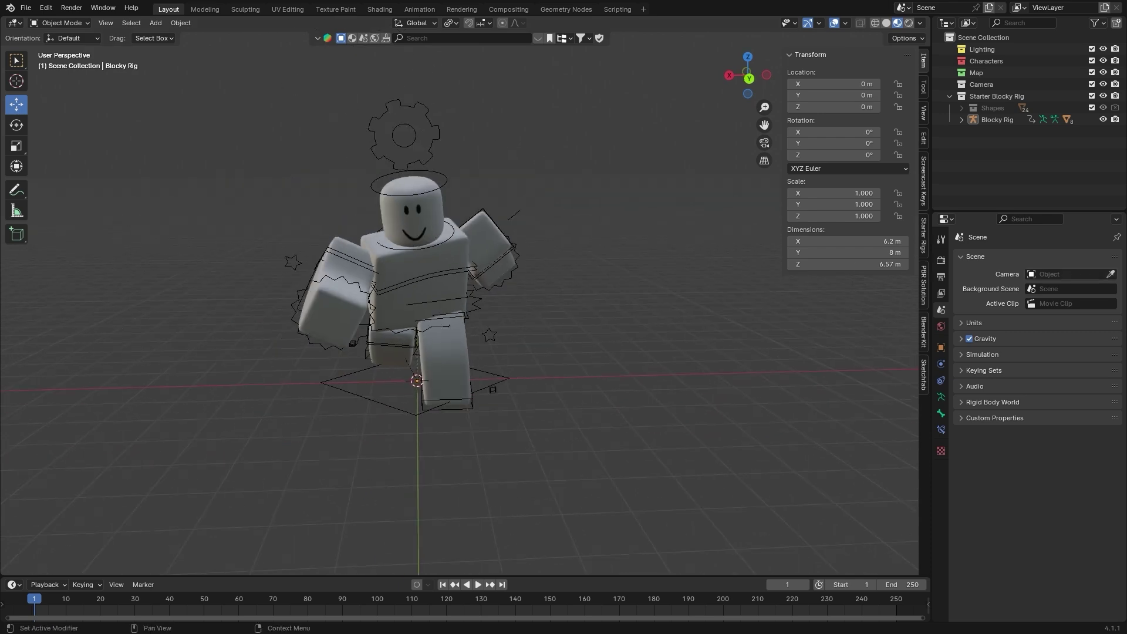
pyautogui.keyDown('alt'); pyautogui.moveTo(686, 265); pyautogui.dragTo(705, 279, button='middle'); pyautogui.keyUp('alt')
pyautogui.scroll(3, 707, 282)
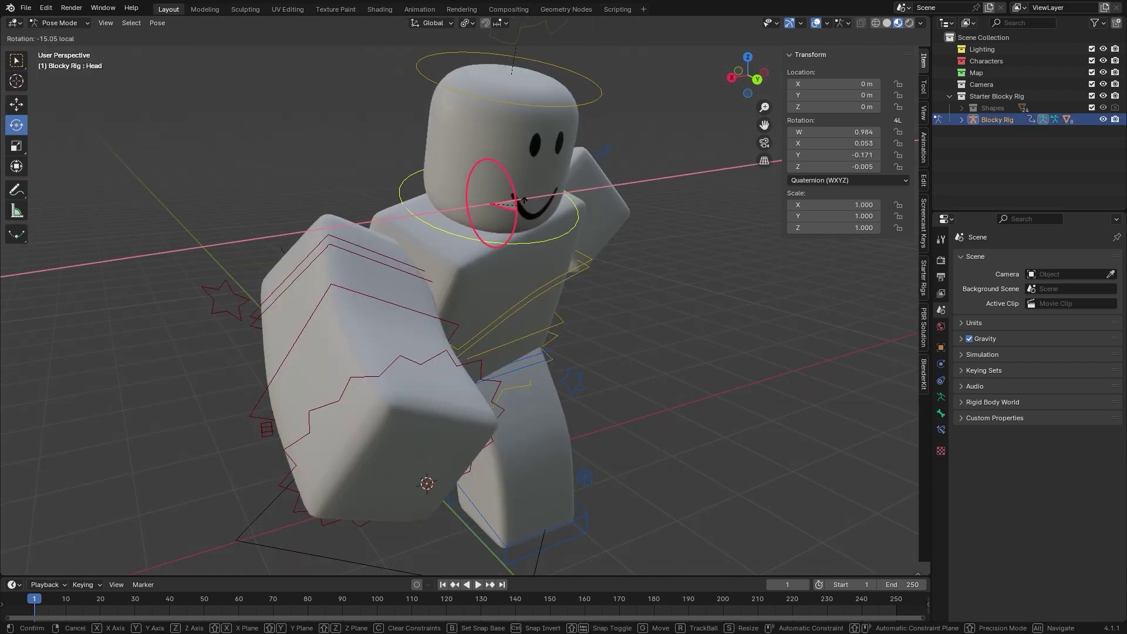
# Shift the right upper arm along the Y axis, then check it from behind and front.
pyautogui.click(357, 268)
pyautogui.press('g')
pyautogui.press('y')
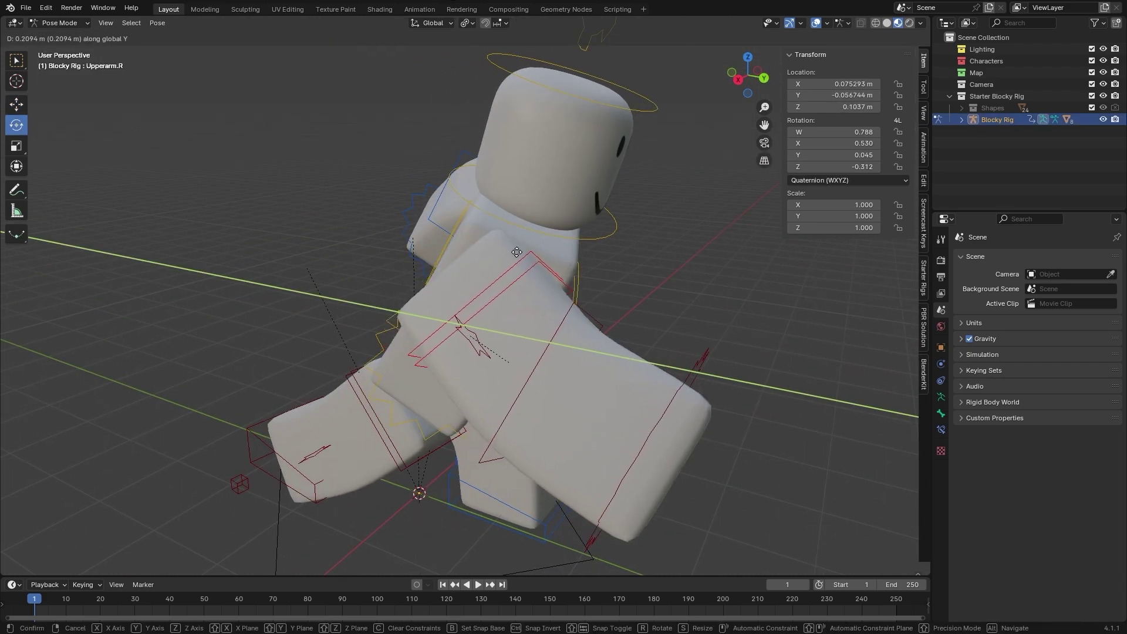
pyautogui.click(513, 247)
pyautogui.moveTo(512, 247); pyautogui.dragTo(538, 257, button='middle')
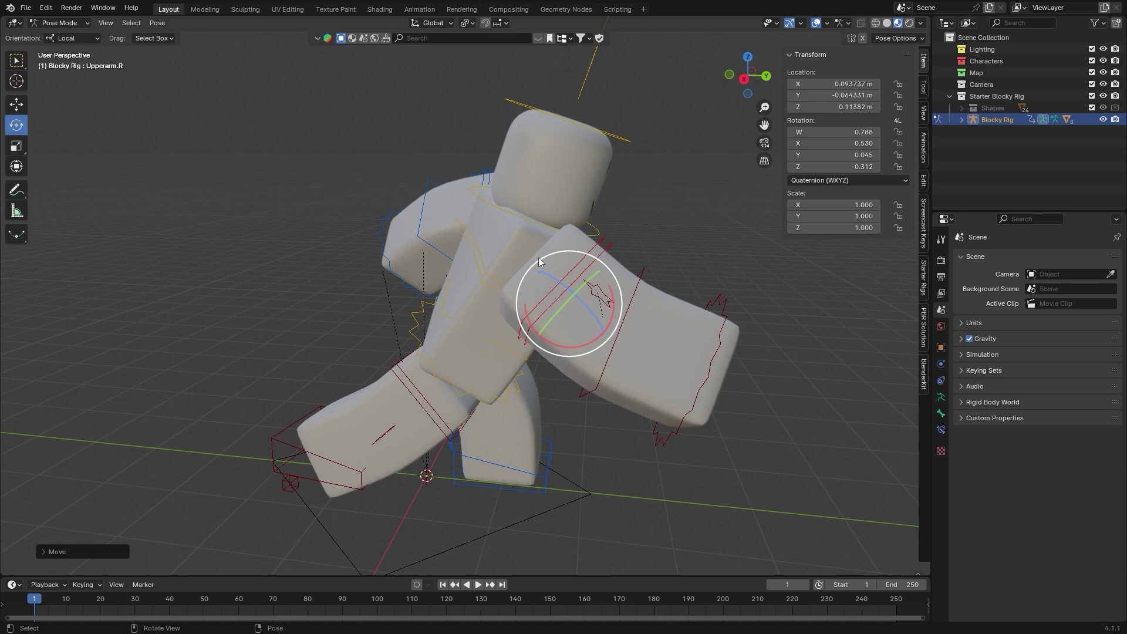
pyautogui.moveTo(468, 361); pyautogui.dragTo(565, 225, button='middle')
# Return to Object Mode and view the raised-foot, arms-out pose from front, three-quarter and side.
pyautogui.hotkey('ctrl', 'Tab')
pyautogui.moveTo(637, 262); pyautogui.dragTo(435, 351, button='middle')
pyautogui.moveTo(687, 340); pyautogui.dragTo(659, 357, button='middle')
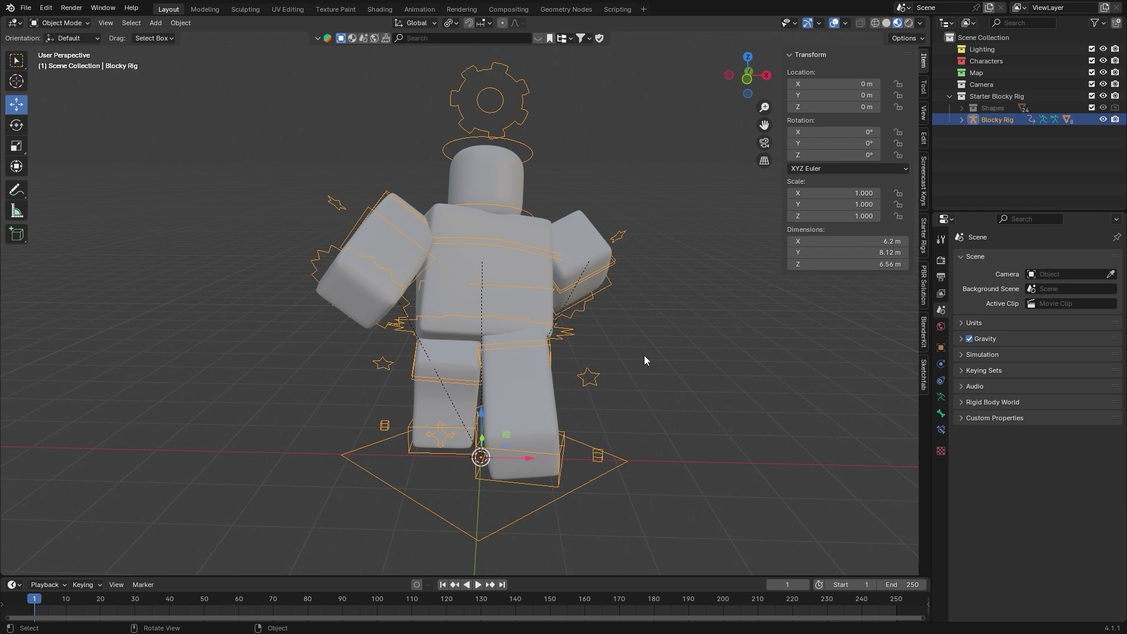
pyautogui.moveTo(644, 355); pyautogui.dragTo(597, 179, button='middle')
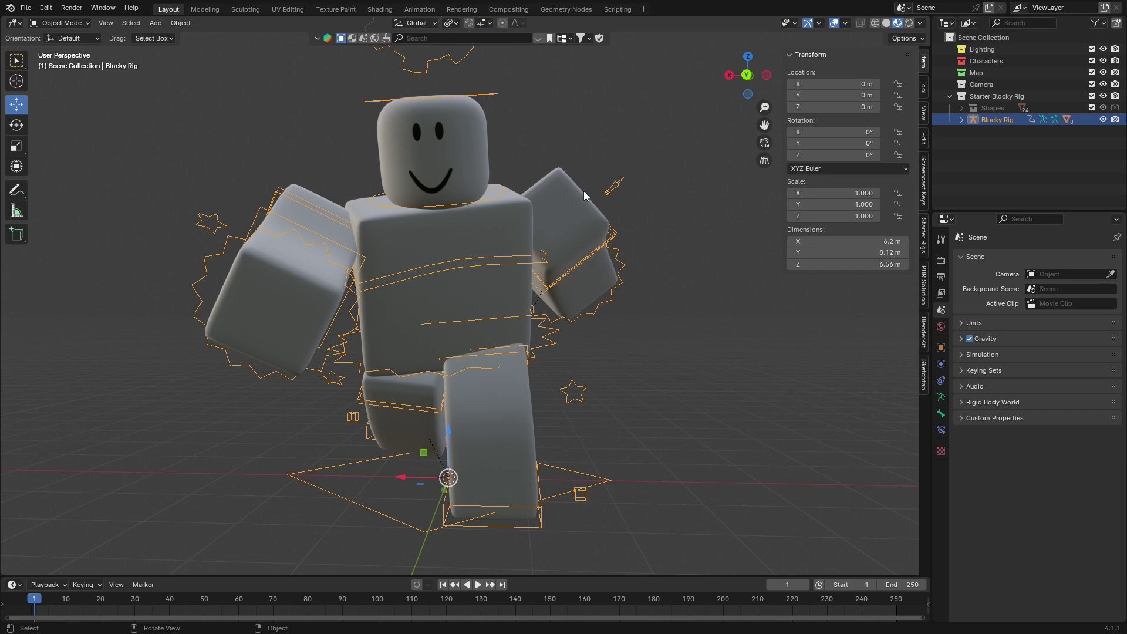
pyautogui.moveTo(583, 191); pyautogui.dragTo(657, 218, button='middle')
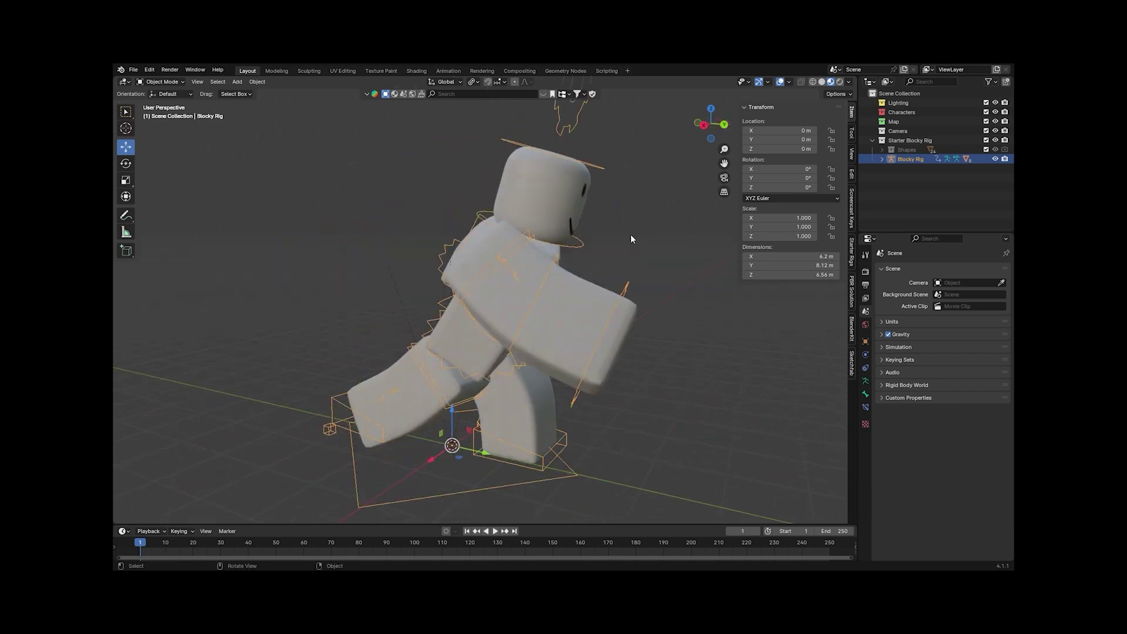